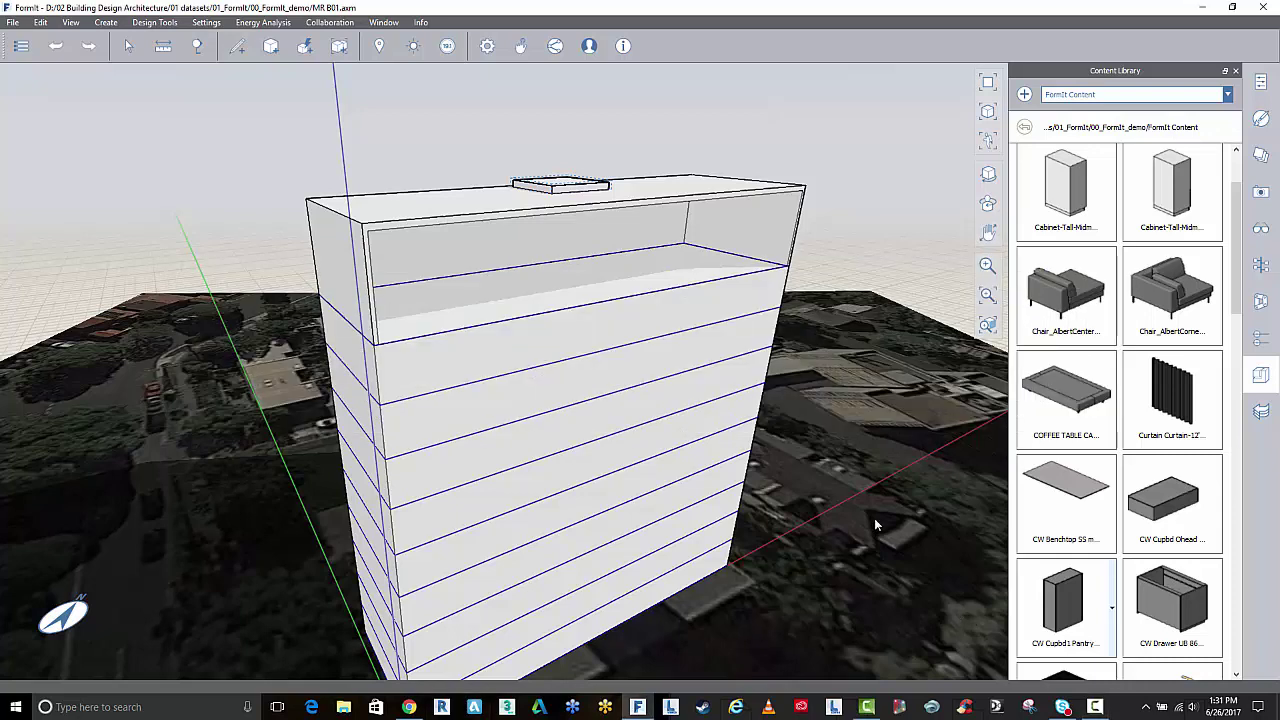
{"action": "left_click", "coordinate": [1095, 707]}
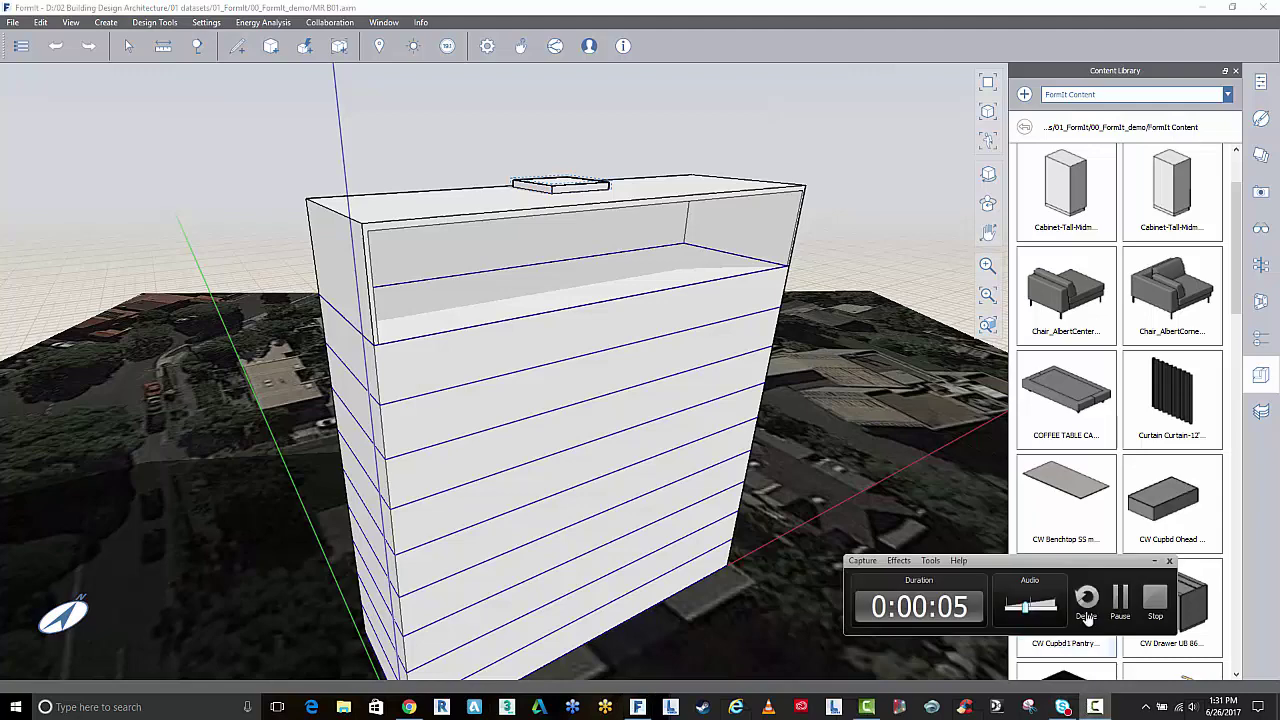
{"action": "left_click", "coordinate": [1112, 600]}
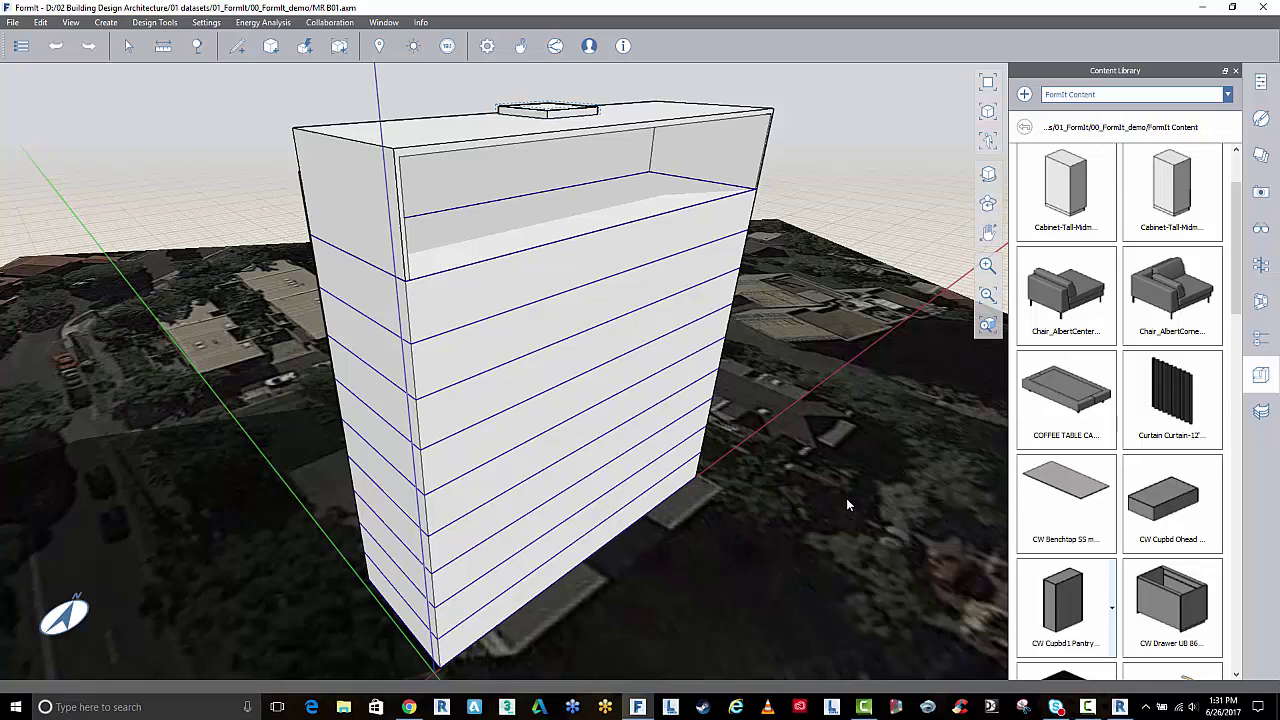
Step: Examine the multi-storey building mass from several angles, including its open top floor and roof
{"action": "left_click", "coordinate": [626, 434]}
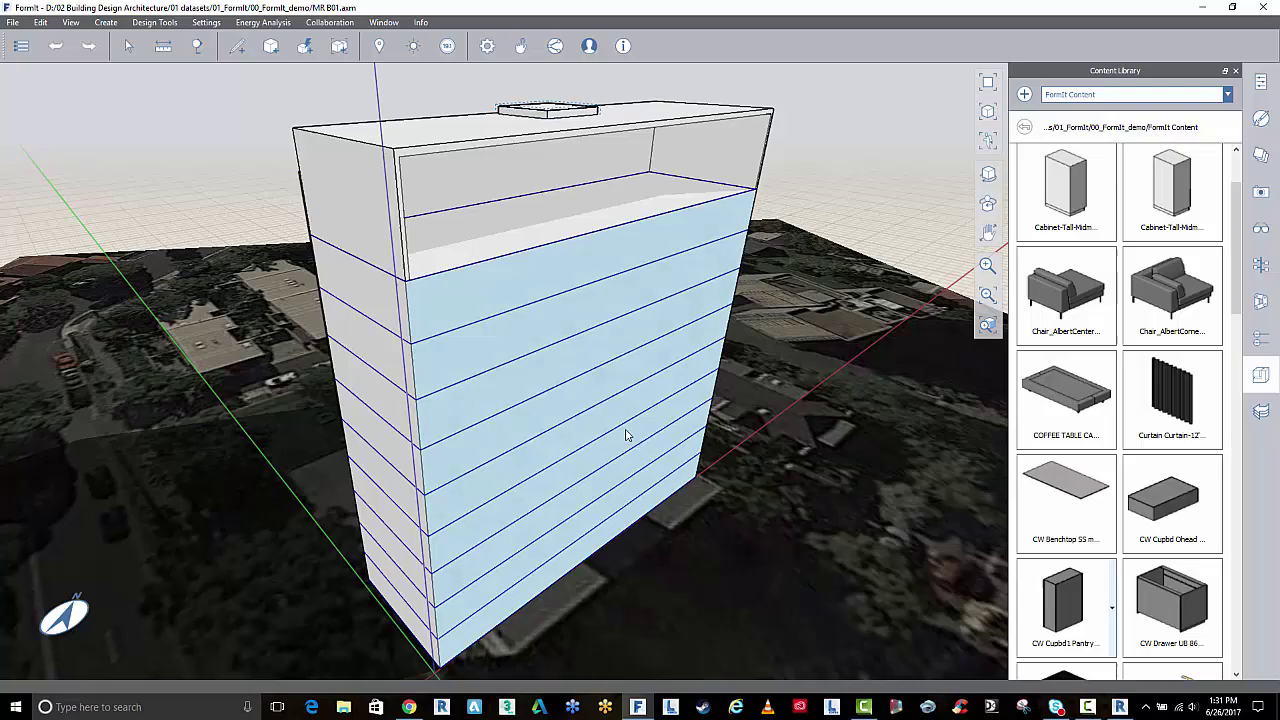
{"action": "middle_click_drag", "start_coordinate": [651, 466], "coordinate": [640, 500]}
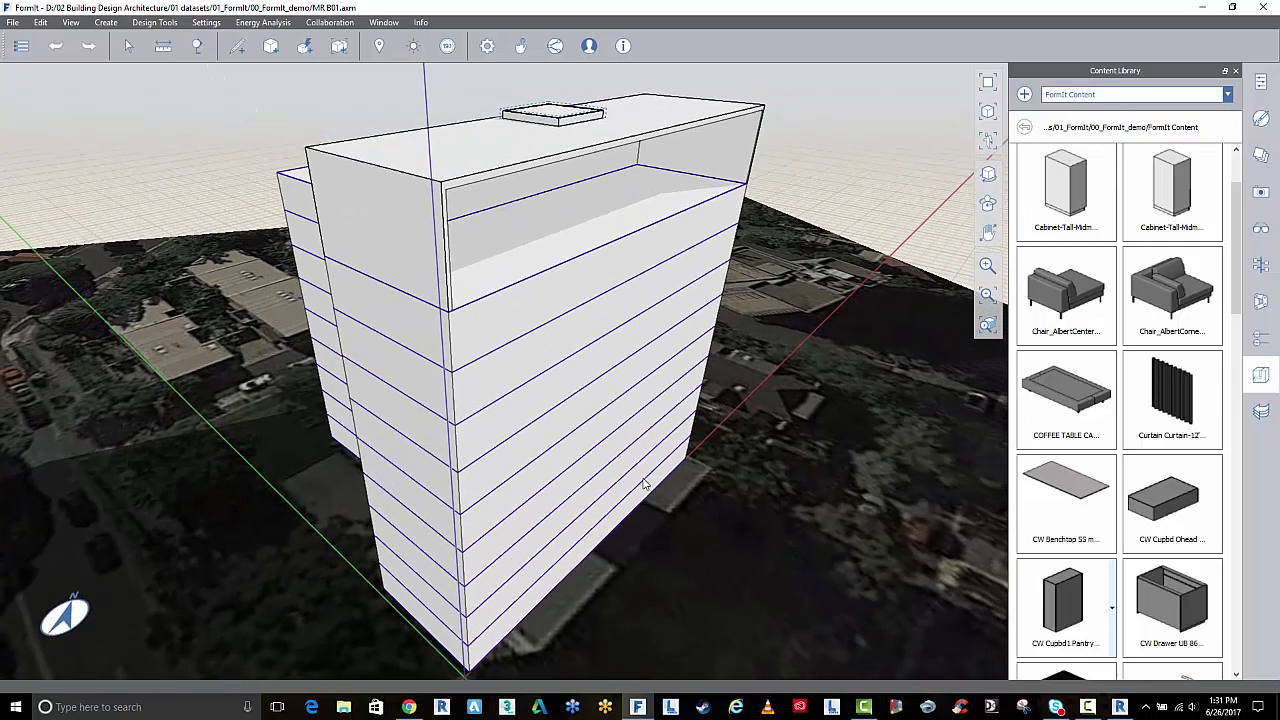
{"action": "scroll", "coordinate": [573, 197], "scroll_direction": "up", "scroll_amount": 1}
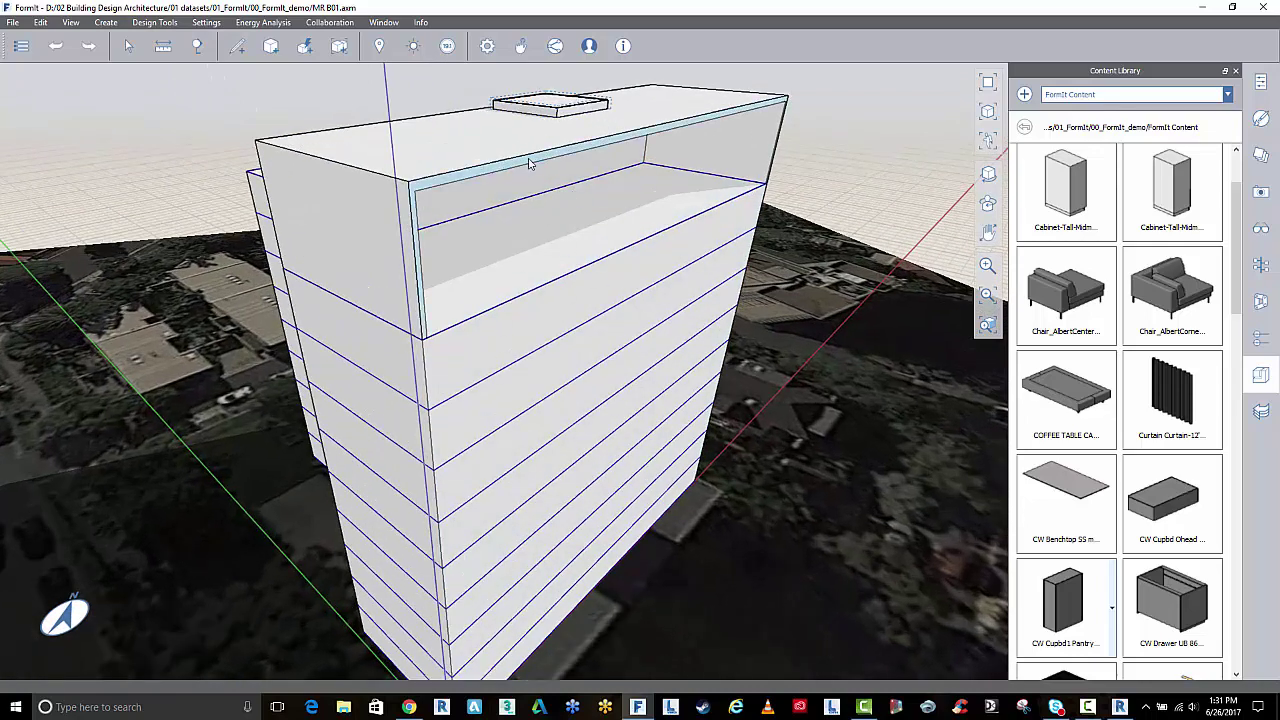
{"action": "left_click", "coordinate": [531, 163]}
{"action": "left_click", "coordinate": [826, 149]}
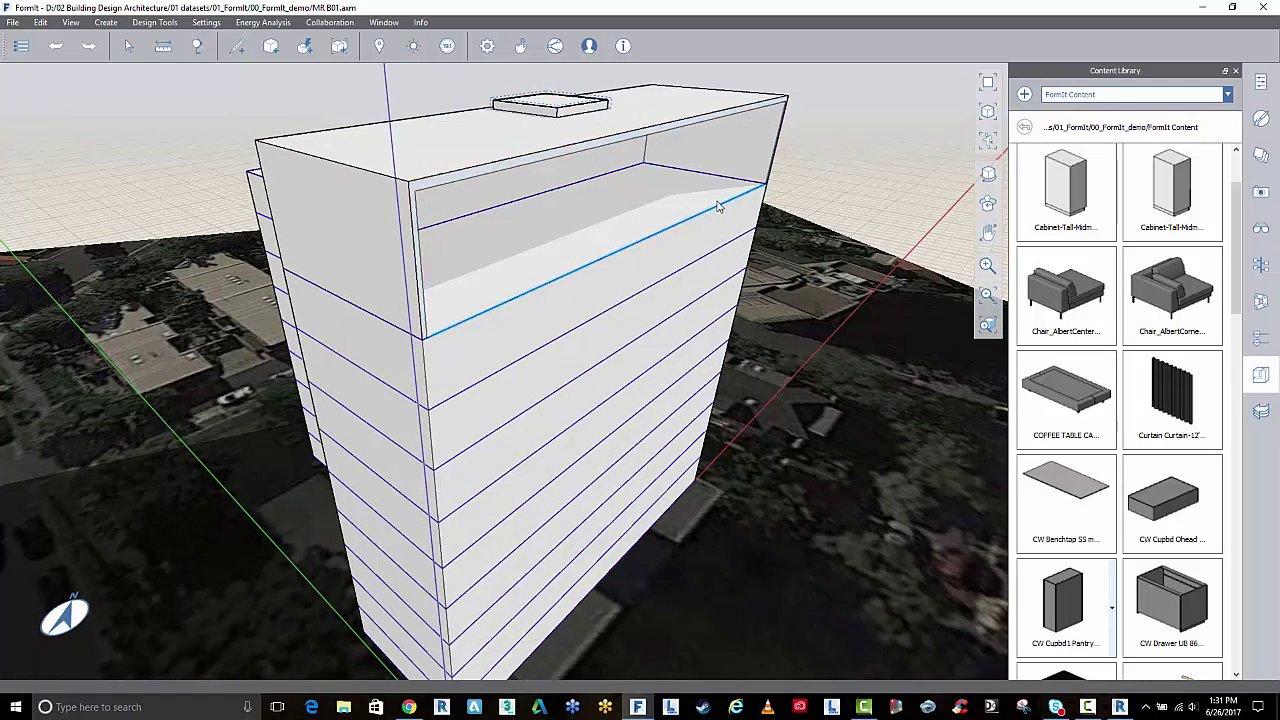
{"action": "middle_click_drag", "start_coordinate": [720, 208], "coordinate": [551, 234]}
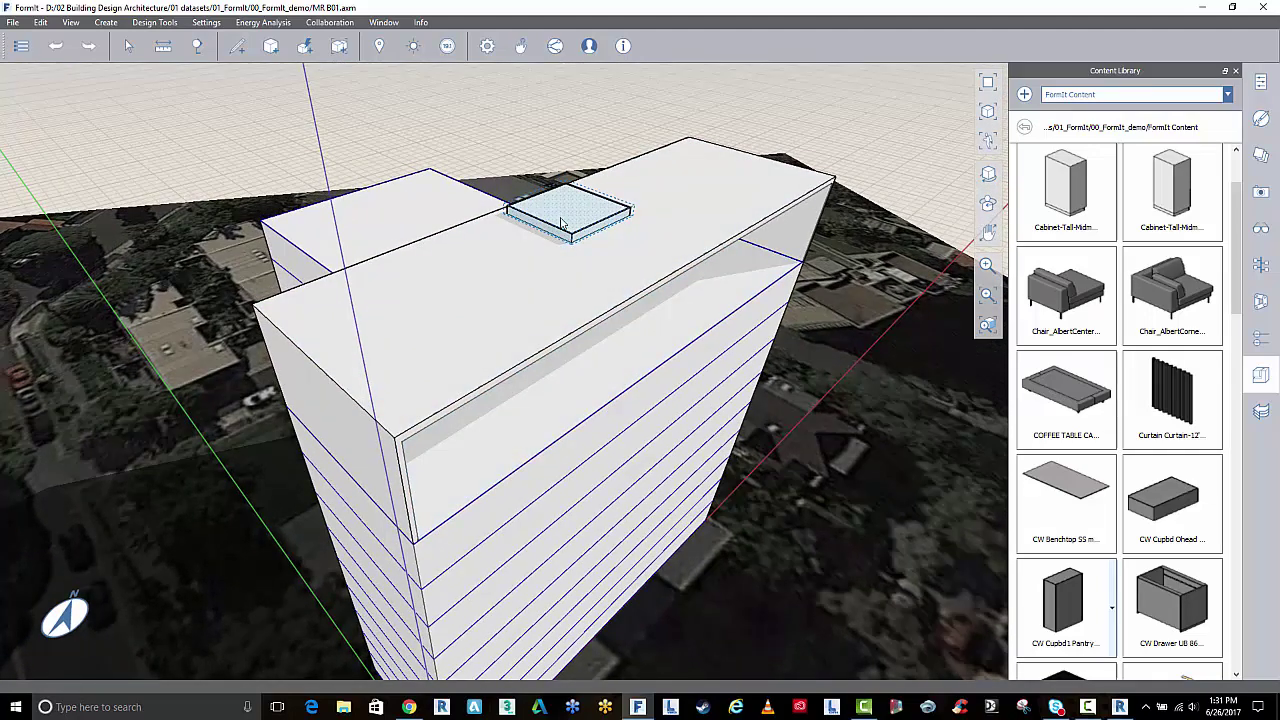
{"action": "mouse_move", "coordinate": [748, 476]}
{"action": "middle_mouse_down"}
{"action": "mouse_move", "coordinate": [754, 511]}
{"action": "mouse_move", "coordinate": [760, 483]}
{"action": "middle_mouse_up"}
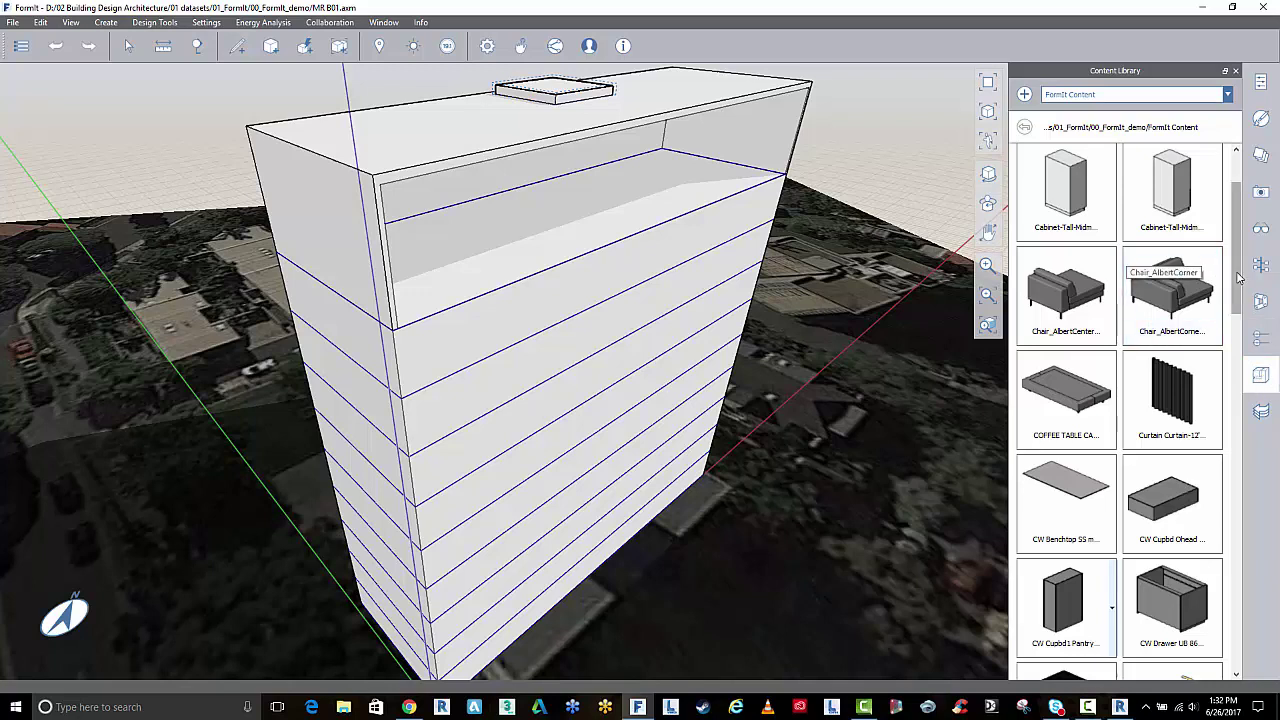
Step: Place the HermanMiller lounge chair with ottoman from the FormIt Content library on the building's open top floor
{"action": "scroll", "coordinate": [1165, 280], "scroll_direction": "up", "scroll_amount": 2}
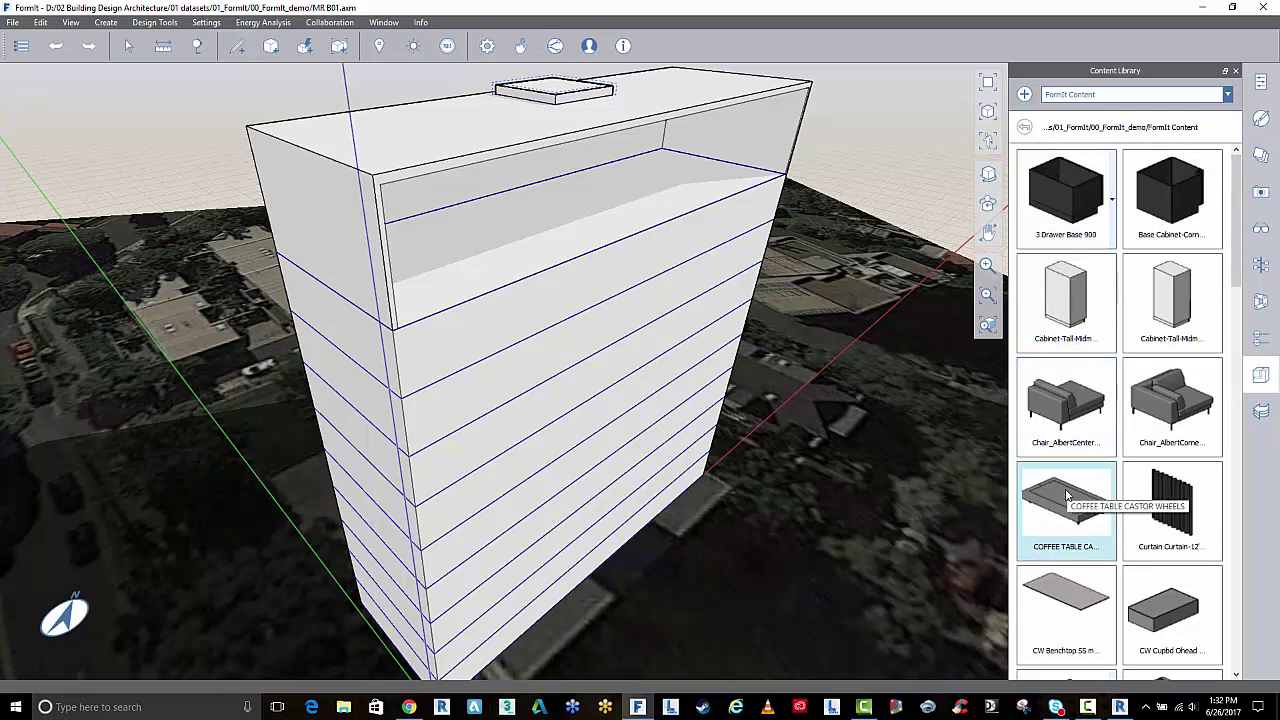
{"action": "scroll", "coordinate": [1066, 494], "scroll_direction": "down", "scroll_amount": 3}
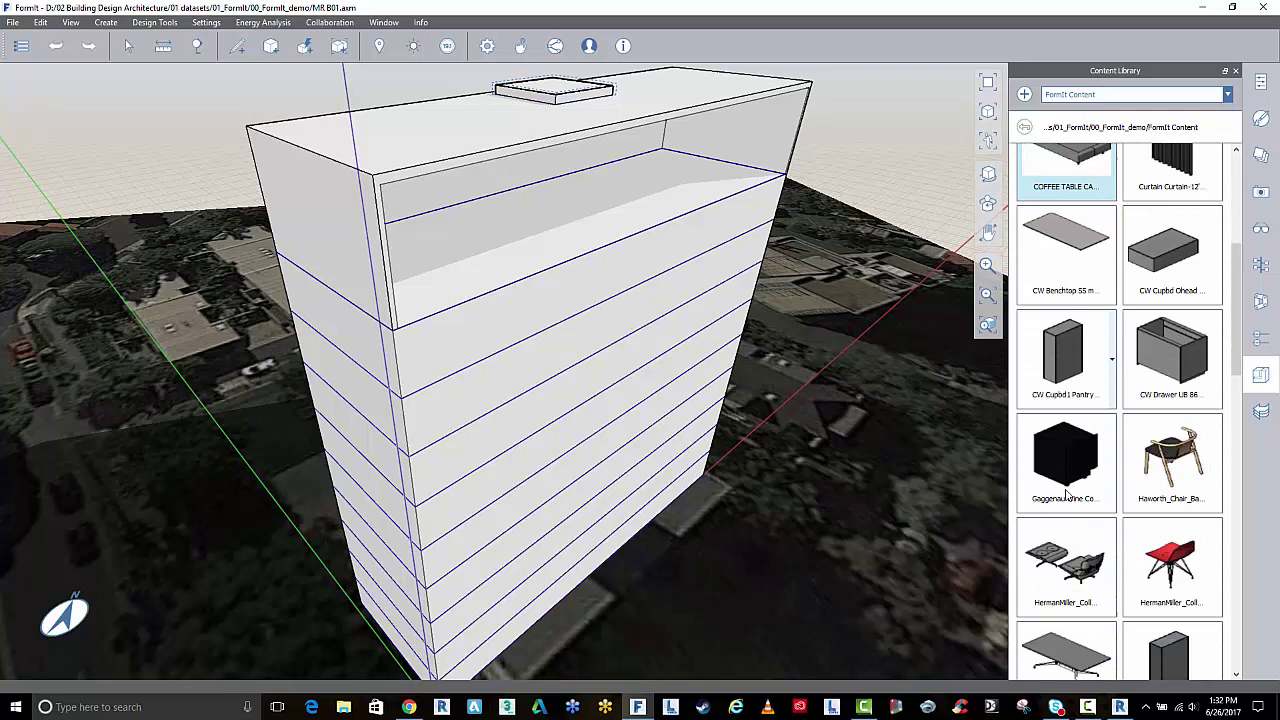
{"action": "scroll", "coordinate": [1066, 494], "scroll_direction": "down", "scroll_amount": 1}
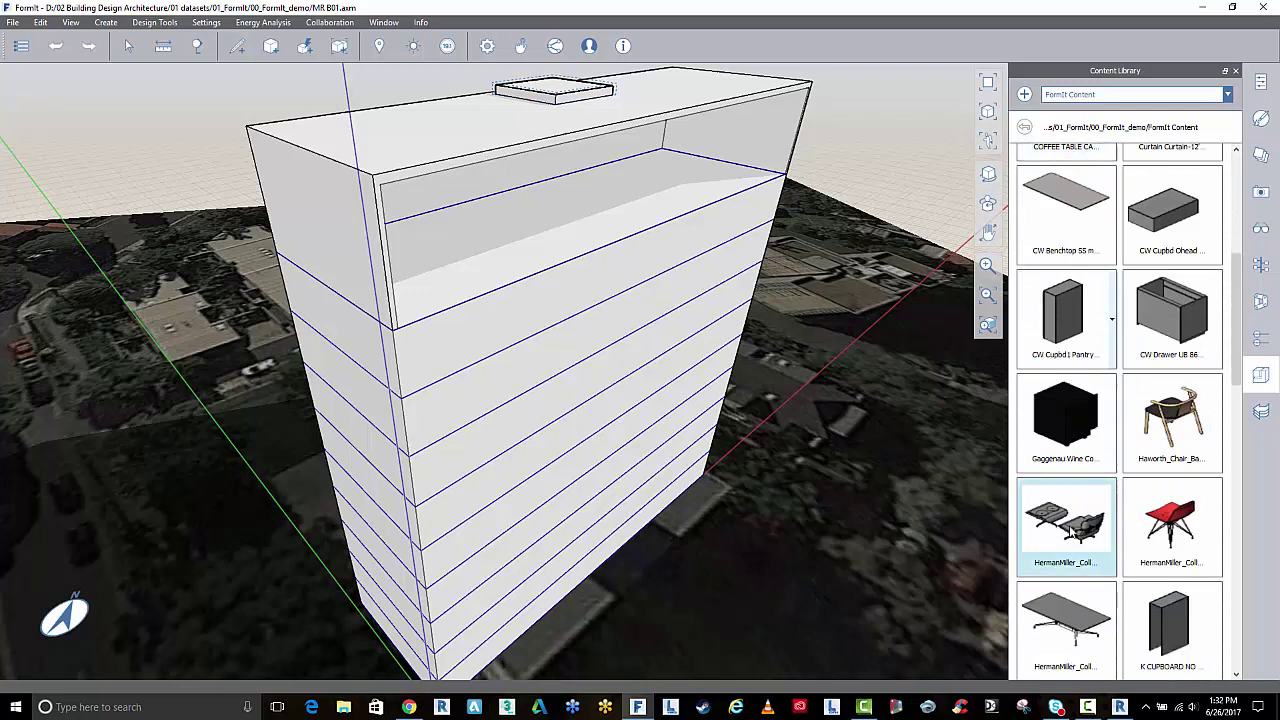
{"action": "left_click", "coordinate": [1068, 529]}
{"action": "left_click_drag", "start_coordinate": [636, 303], "coordinate": [488, 258]}
{"action": "scroll", "coordinate": [473, 215], "scroll_direction": "up", "scroll_amount": 3}
{"action": "scroll", "coordinate": [473, 215], "scroll_direction": "up", "scroll_amount": 6}
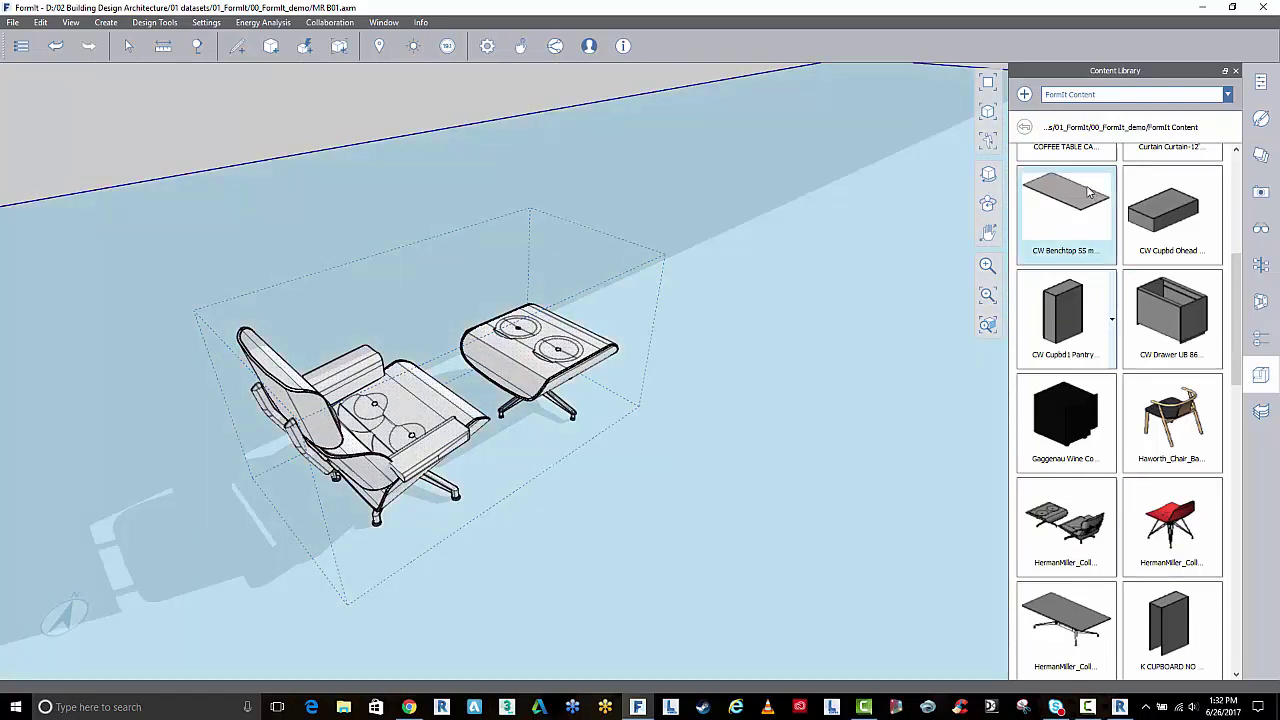
Step: Review the available content library sources and the Local and A360 library directories, leaving the preferences without changes
{"action": "left_click", "coordinate": [1076, 95]}
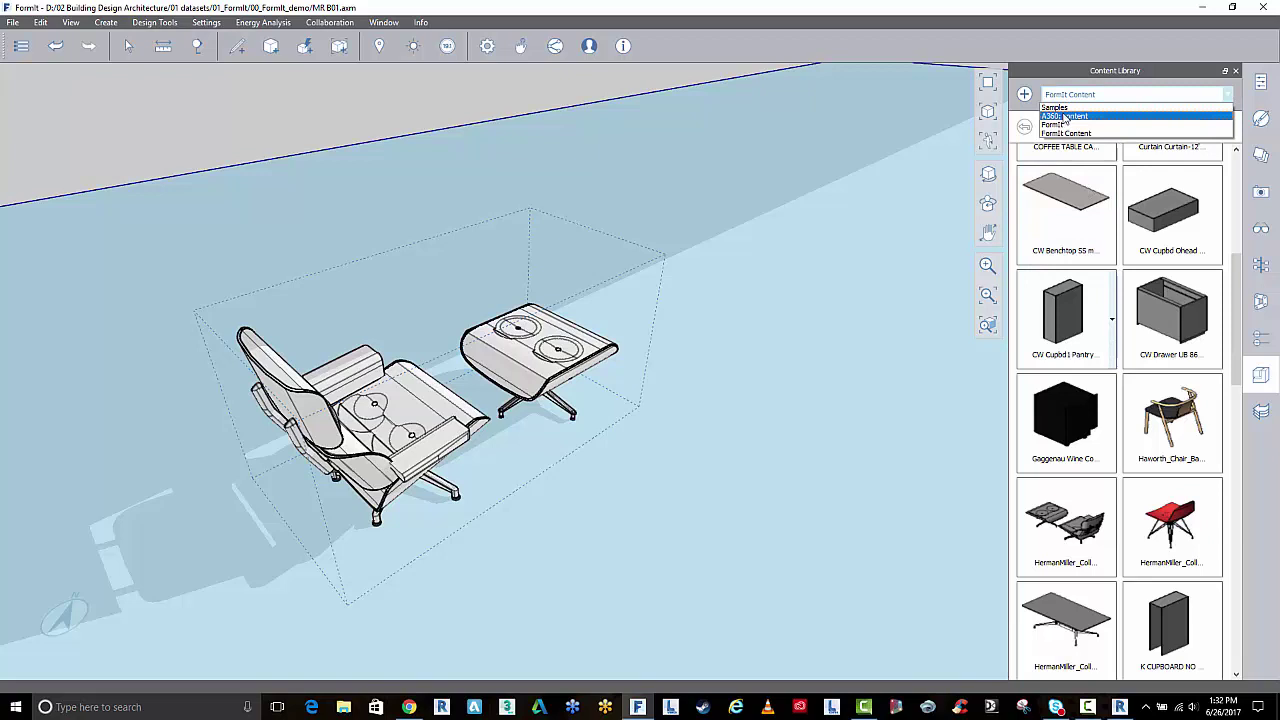
{"action": "left_click", "coordinate": [1023, 96]}
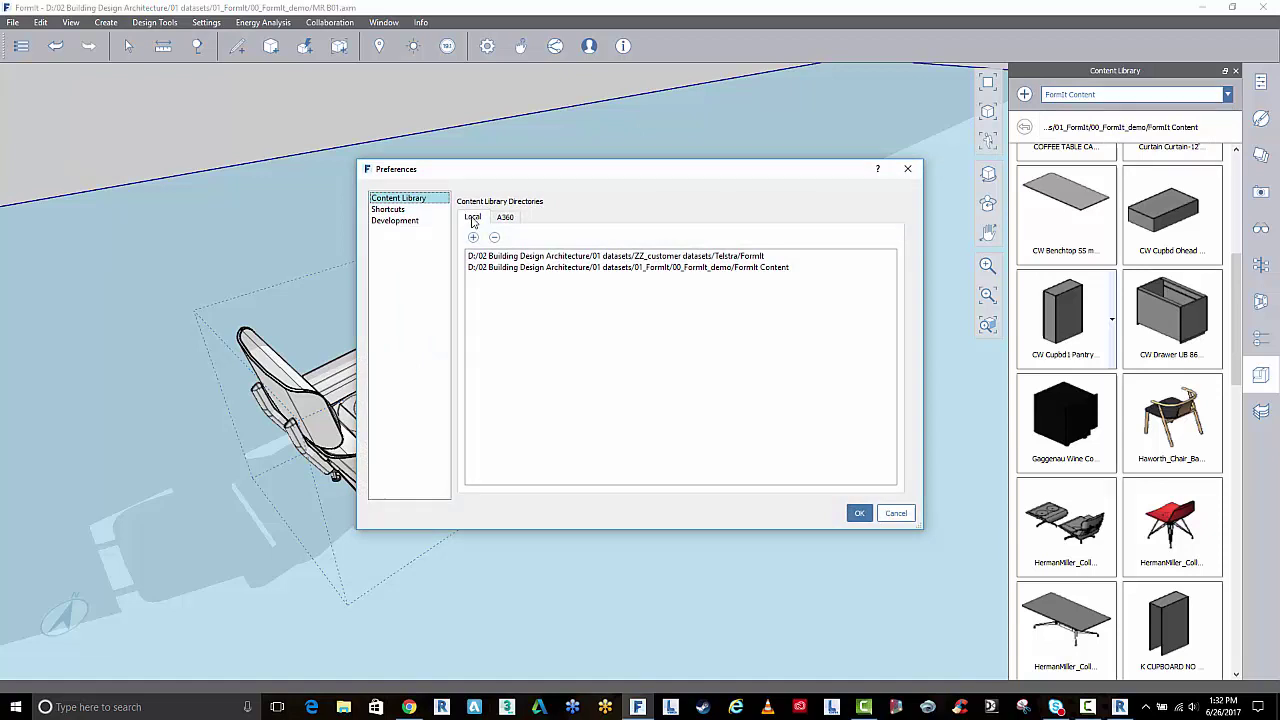
{"action": "left_click", "coordinate": [506, 218]}
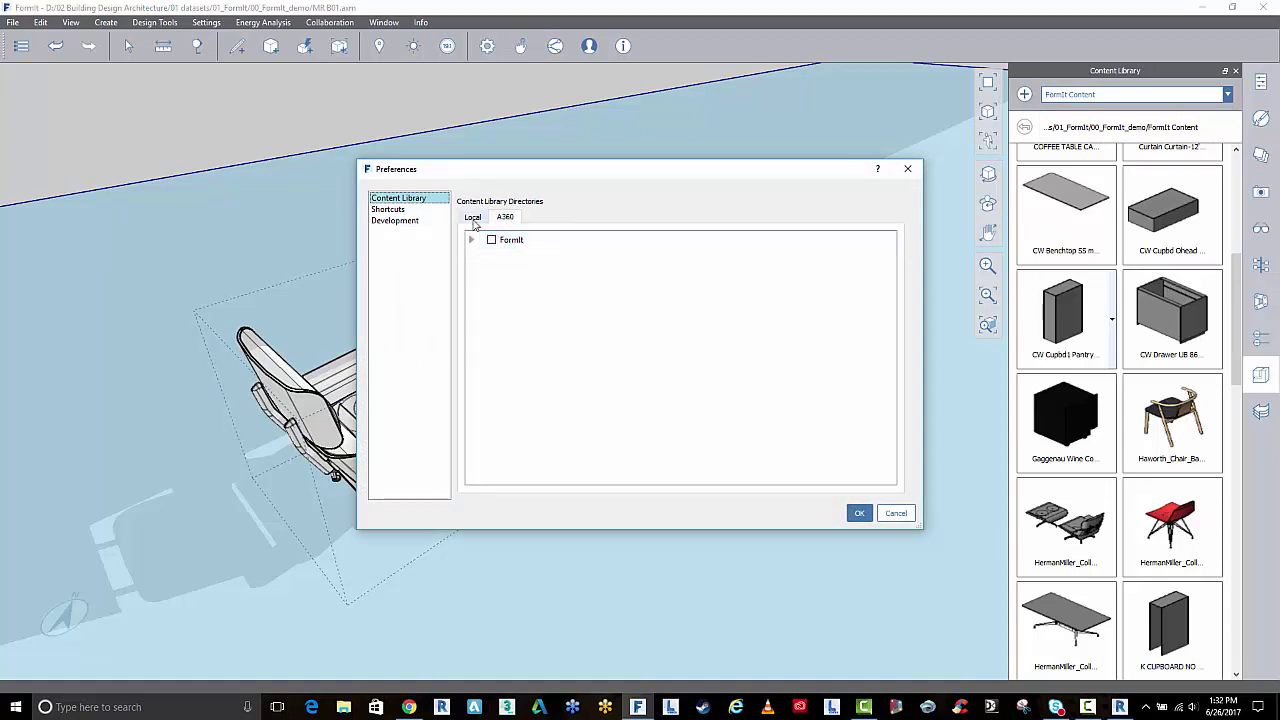
{"action": "left_click", "coordinate": [473, 218]}
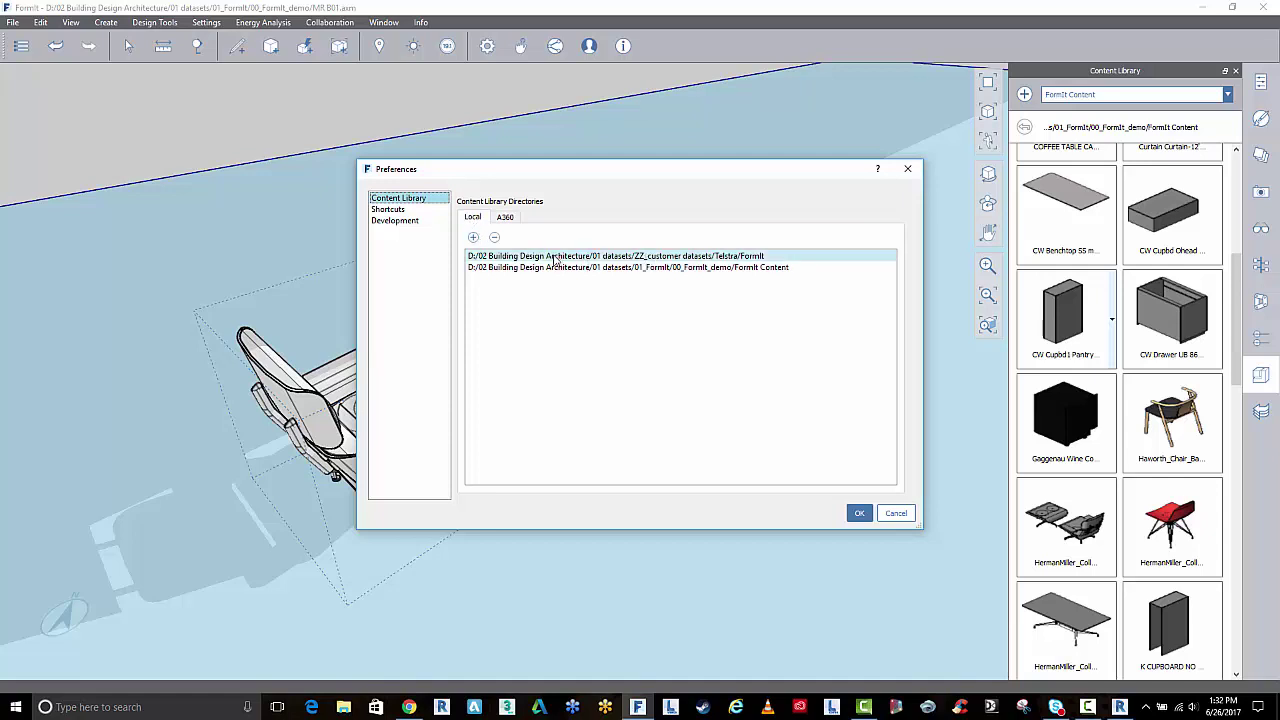
{"action": "left_click", "coordinate": [895, 513]}
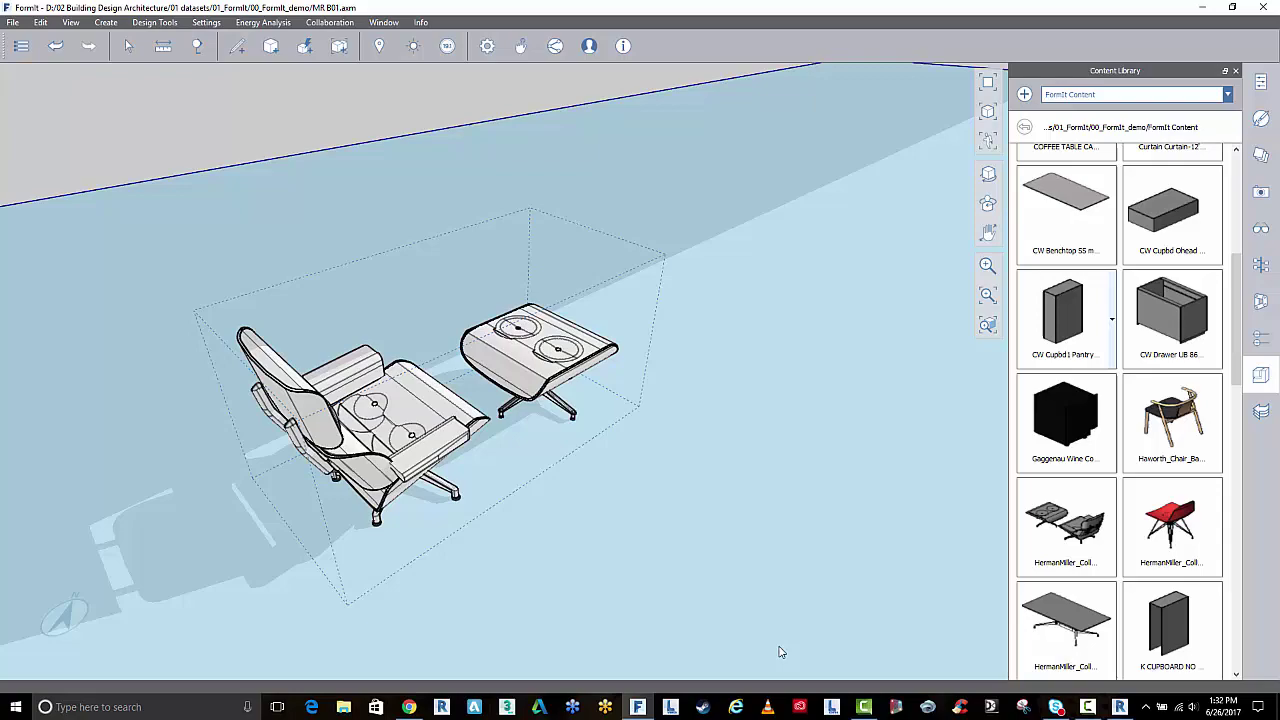
Step: Switch to Revit, create a new project from the Architectural Template and bring up the FormIt Converter add-in tools
{"action": "left_click", "coordinate": [1131, 709]}
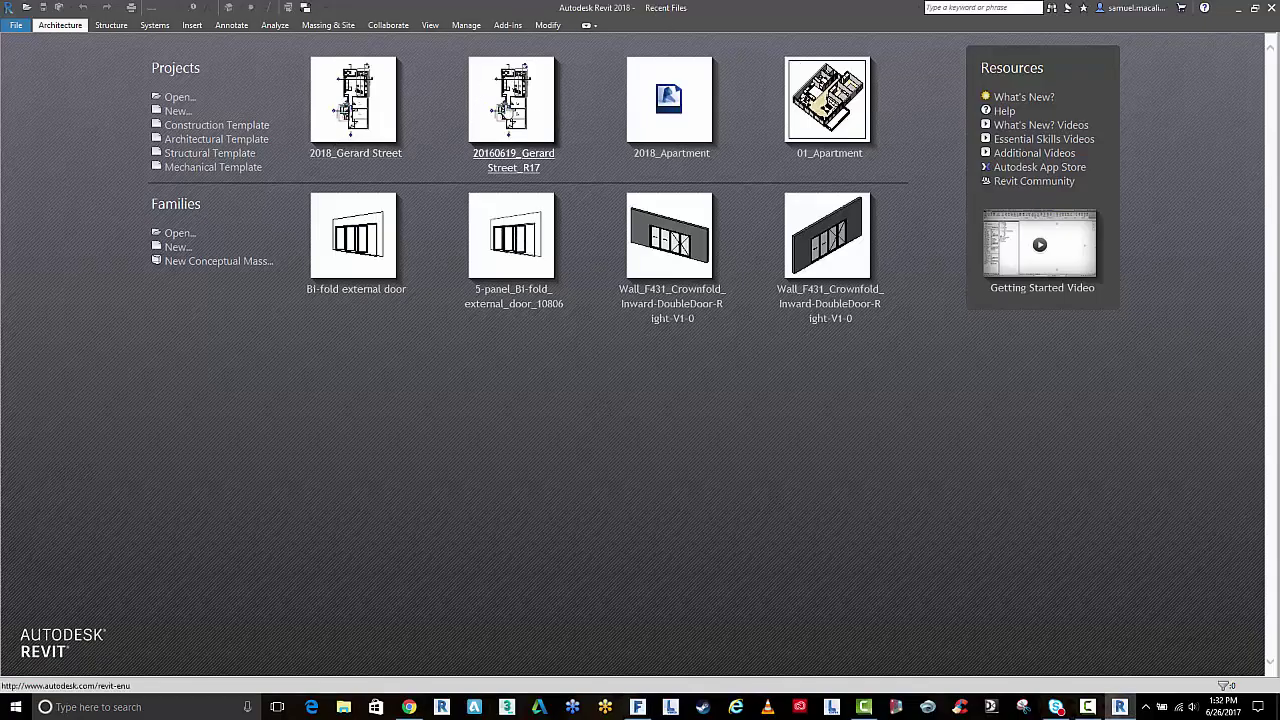
{"action": "left_click", "coordinate": [188, 144]}
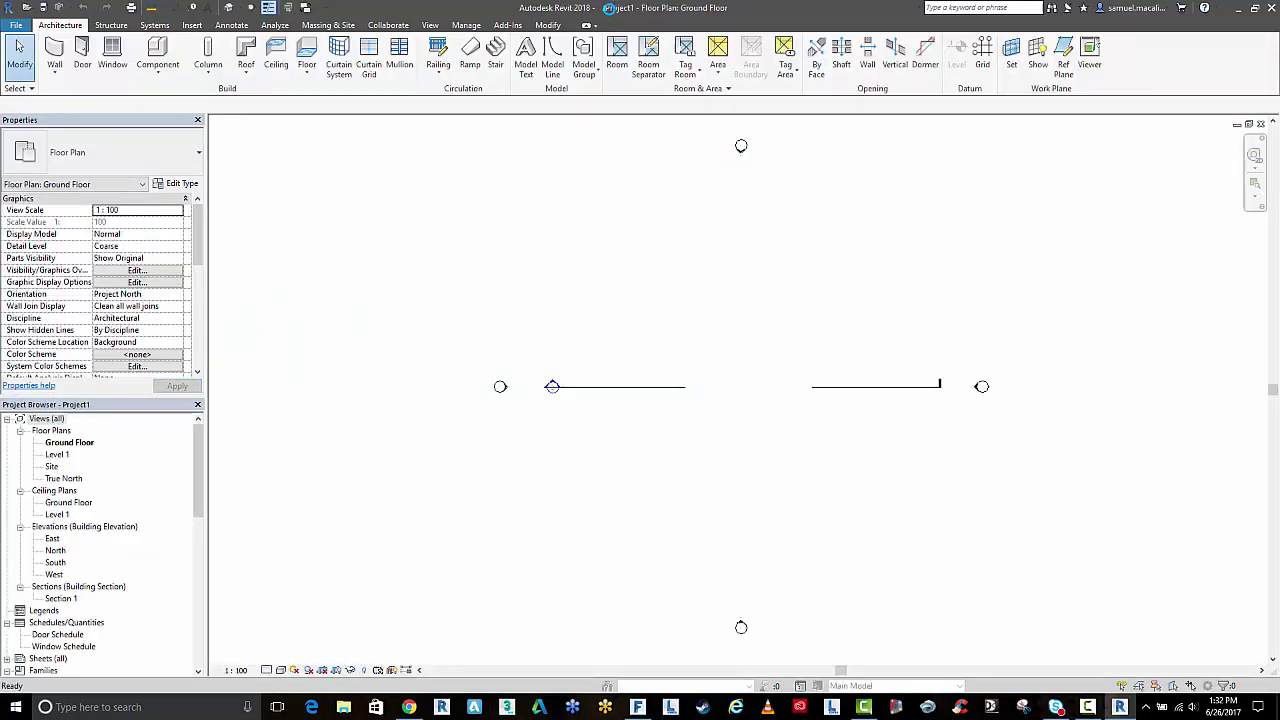
{"action": "left_click", "coordinate": [508, 25]}
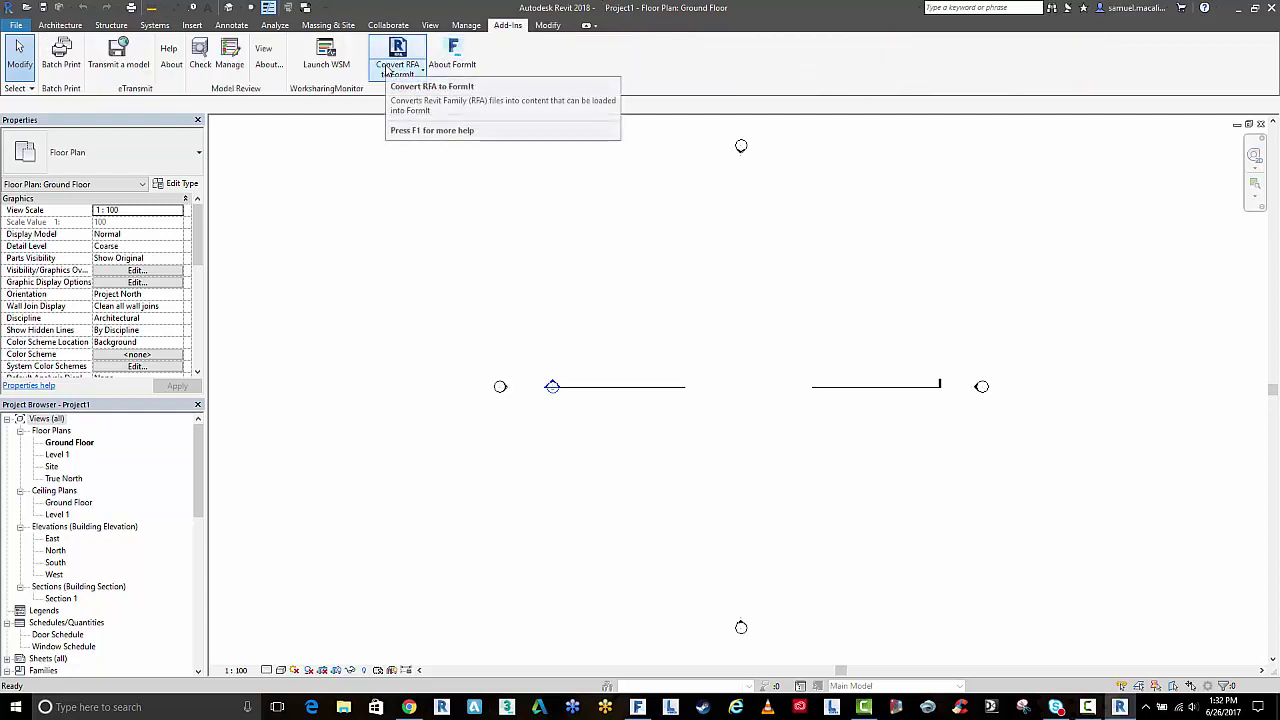
Step: Look at the export choices and the options for saving loaded families to a library, without saving anything
{"action": "left_click", "coordinate": [17, 25]}
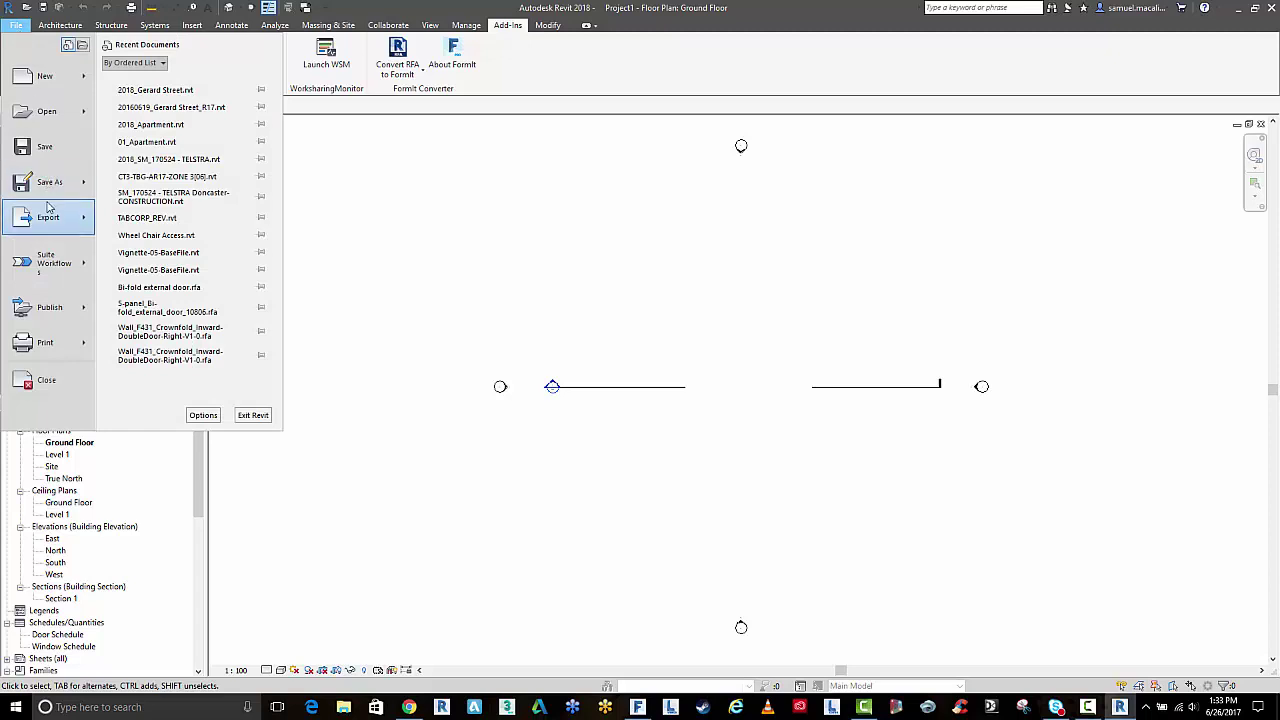
{"action": "mouse_move", "coordinate": [48, 207]}
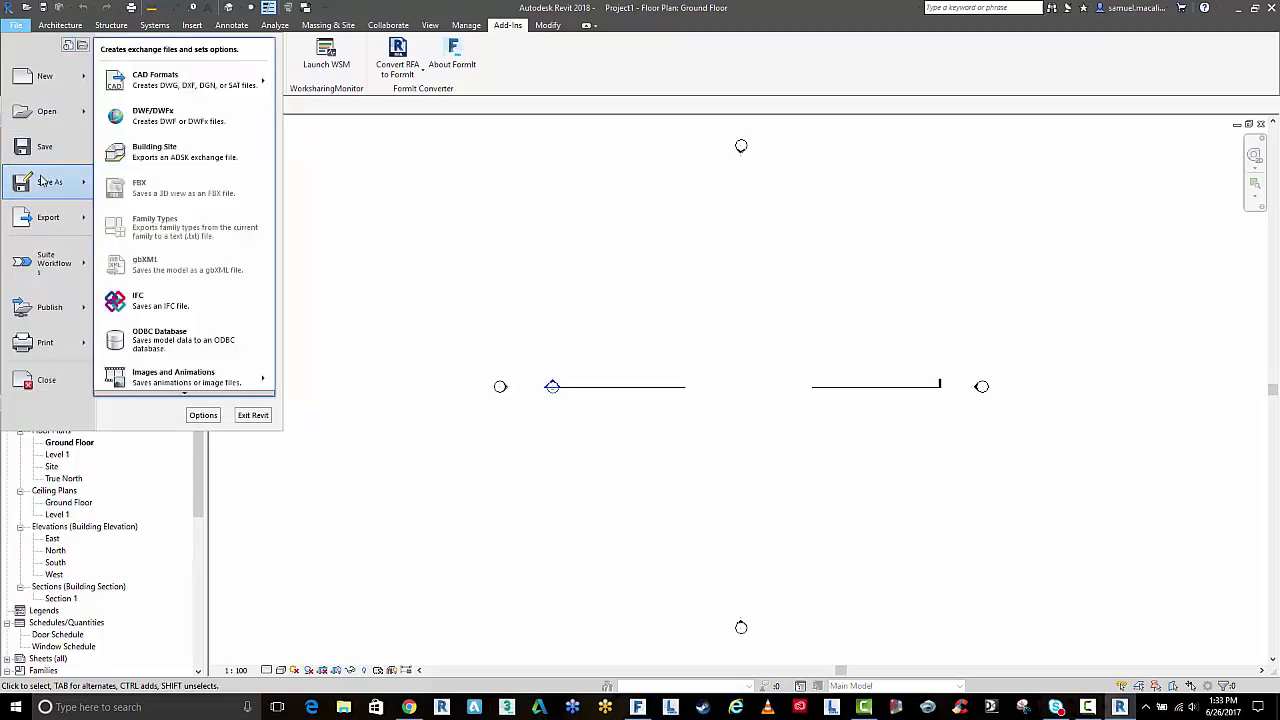
{"action": "mouse_move", "coordinate": [42, 178]}
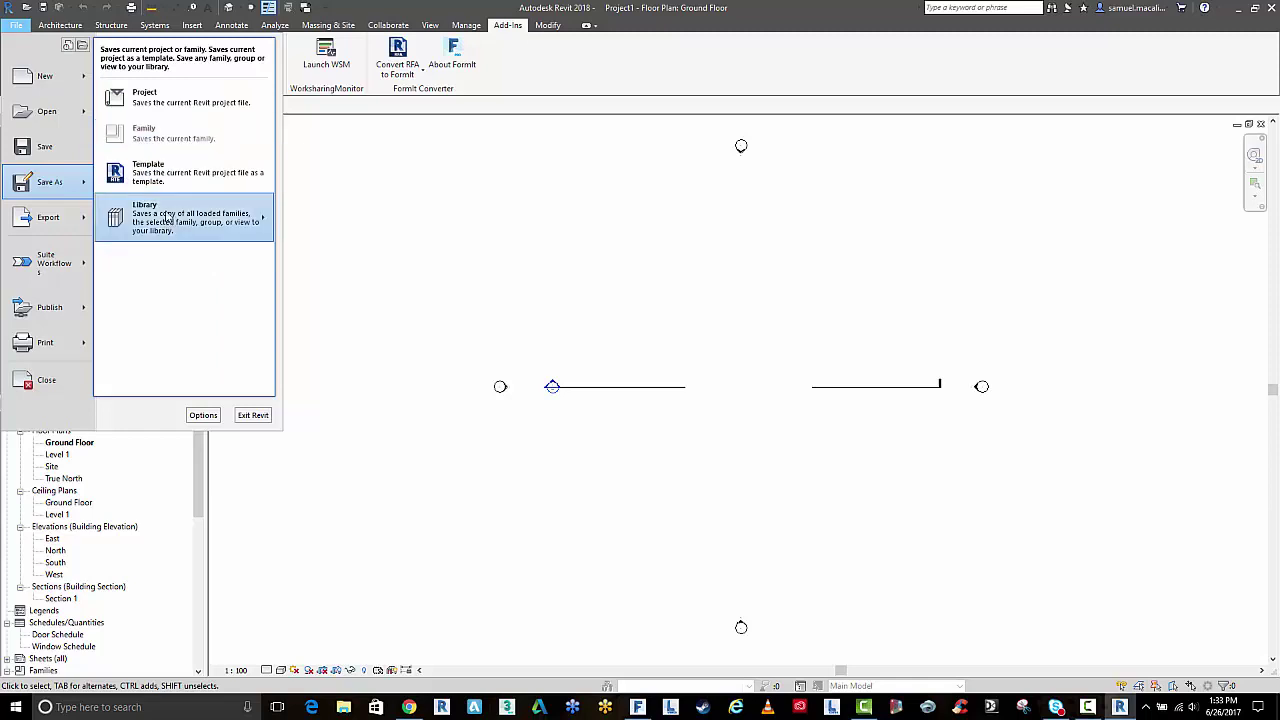
{"action": "mouse_move", "coordinate": [156, 218]}
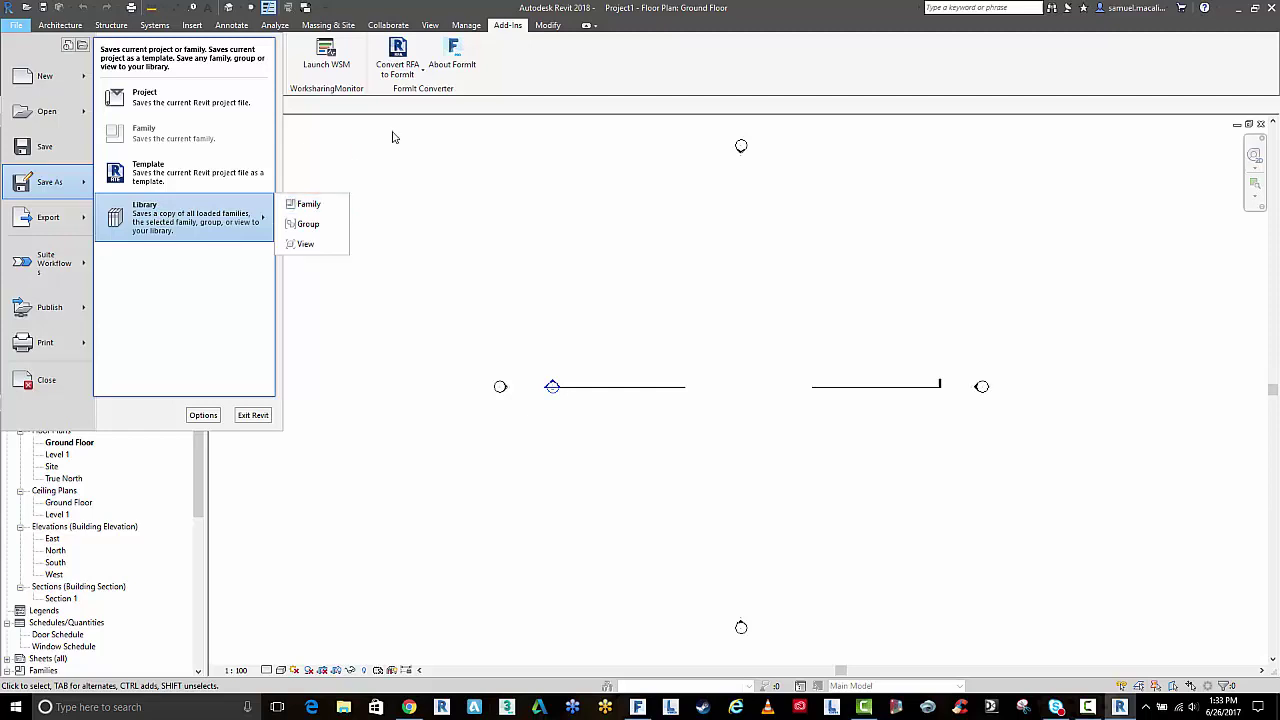
{"action": "left_click", "coordinate": [502, 91]}
Step: Start Convert RFA to FormIt and view the folder choices for the source Revit families, keeping the existing Families path
{"action": "left_click", "coordinate": [416, 75]}
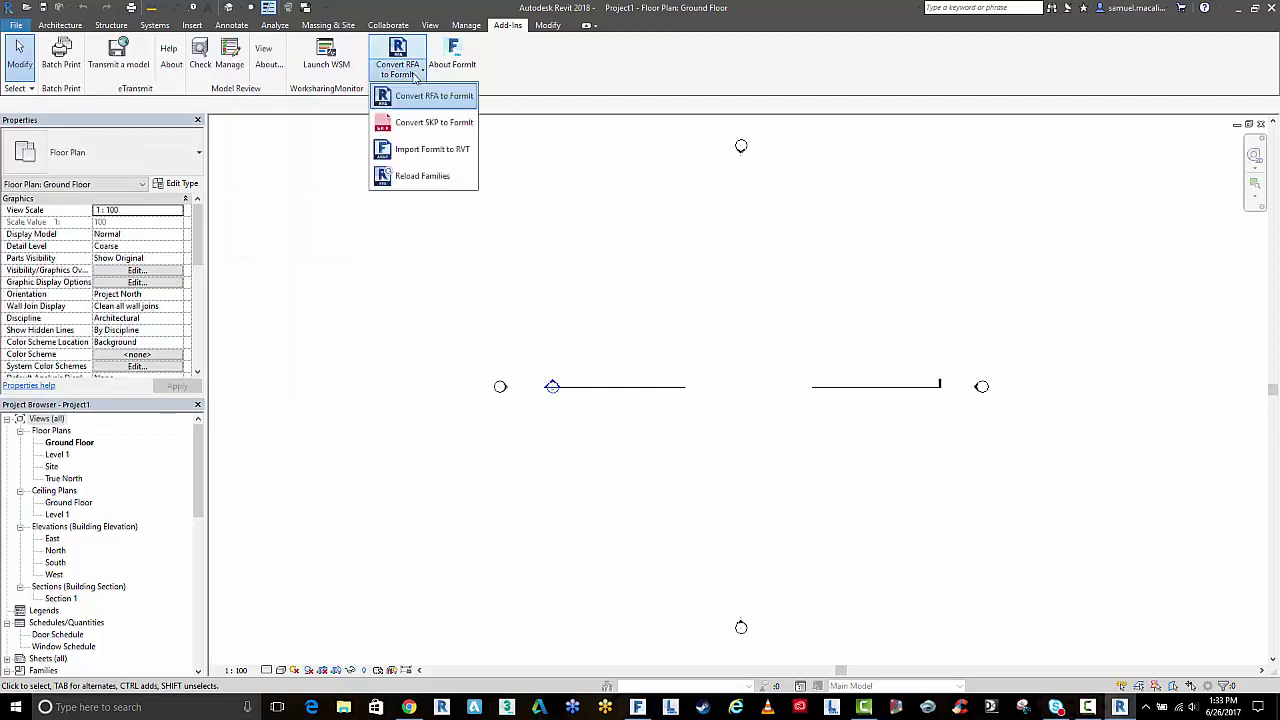
{"action": "left_click", "coordinate": [420, 97]}
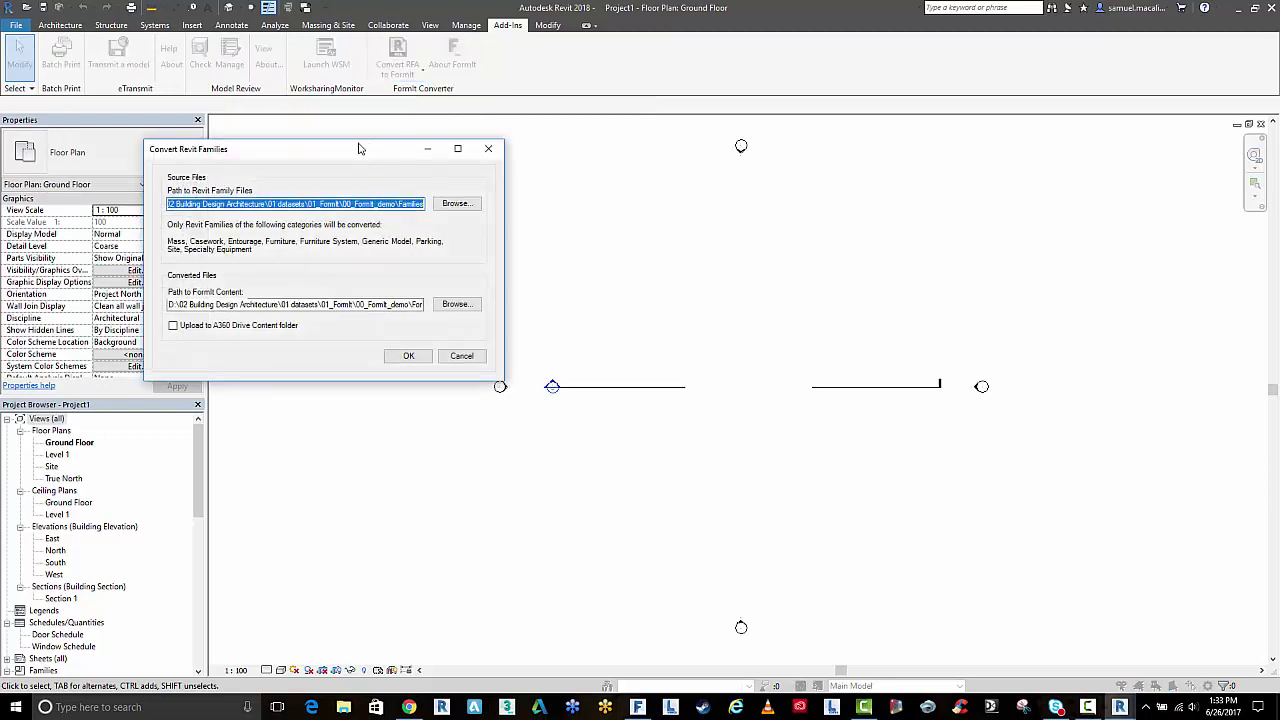
{"action": "left_click_drag", "start_coordinate": [361, 150], "coordinate": [433, 144]}
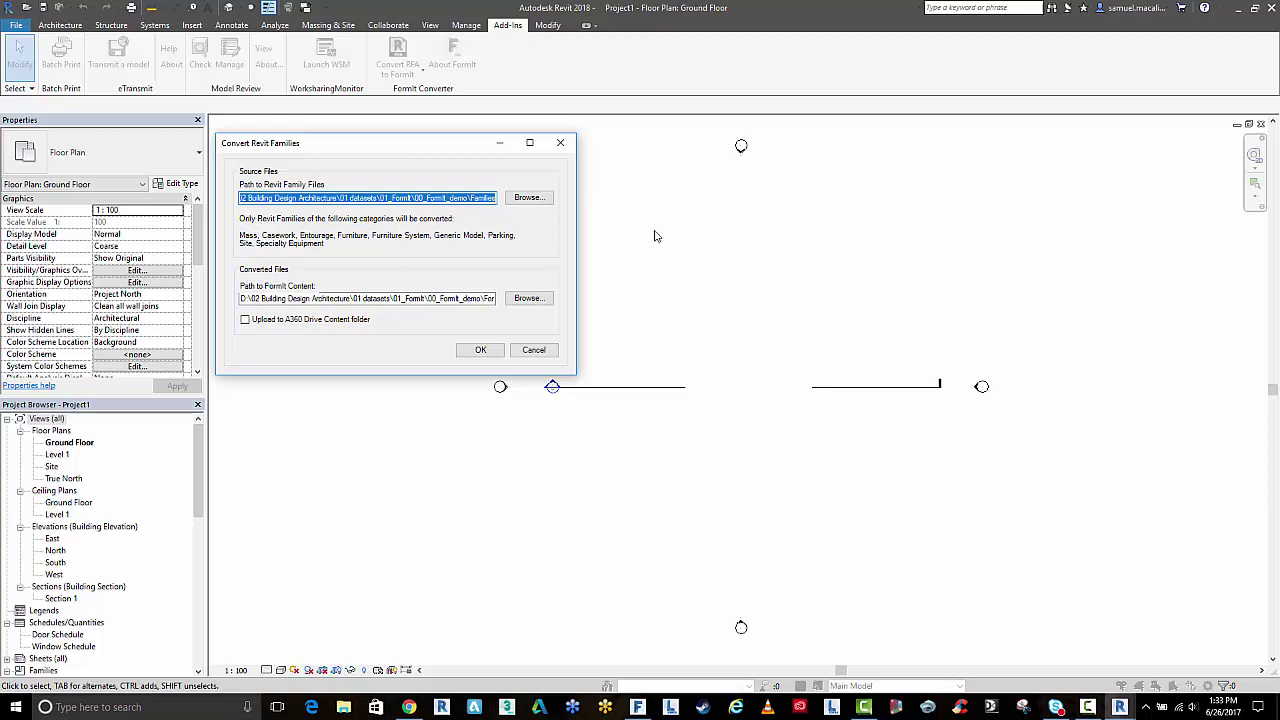
{"action": "left_click", "coordinate": [545, 203]}
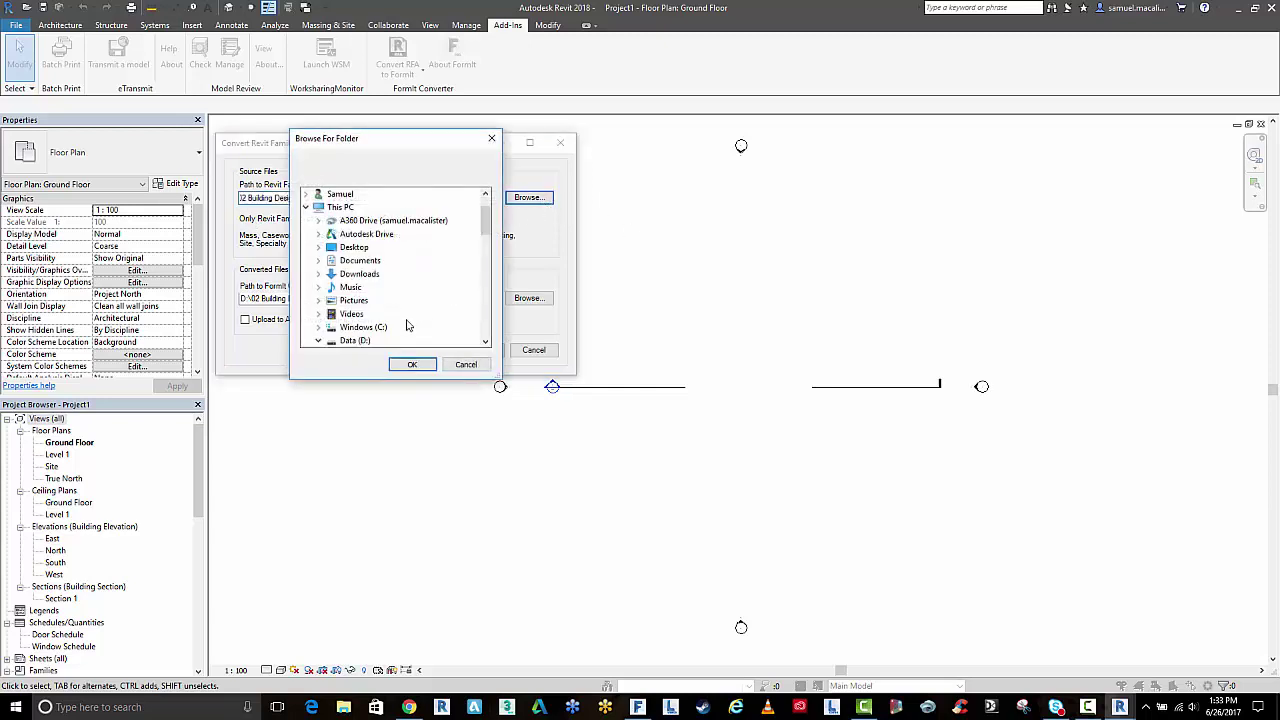
{"action": "left_click", "coordinate": [466, 364]}
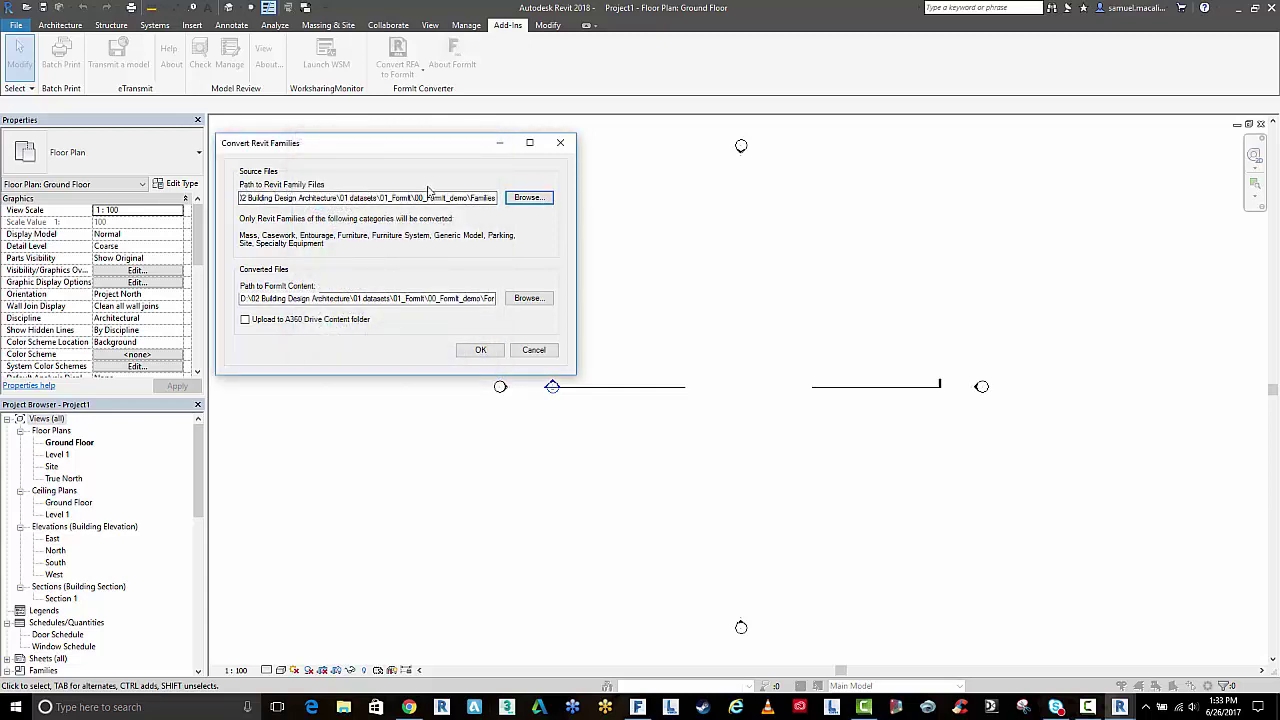
Step: Check the full FormIt Content output path and enable uploading the converted files to the A360 Drive Content folder
{"action": "left_click", "coordinate": [242, 298]}
{"action": "left_click_drag", "start_coordinate": [242, 298], "coordinate": [535, 299]}
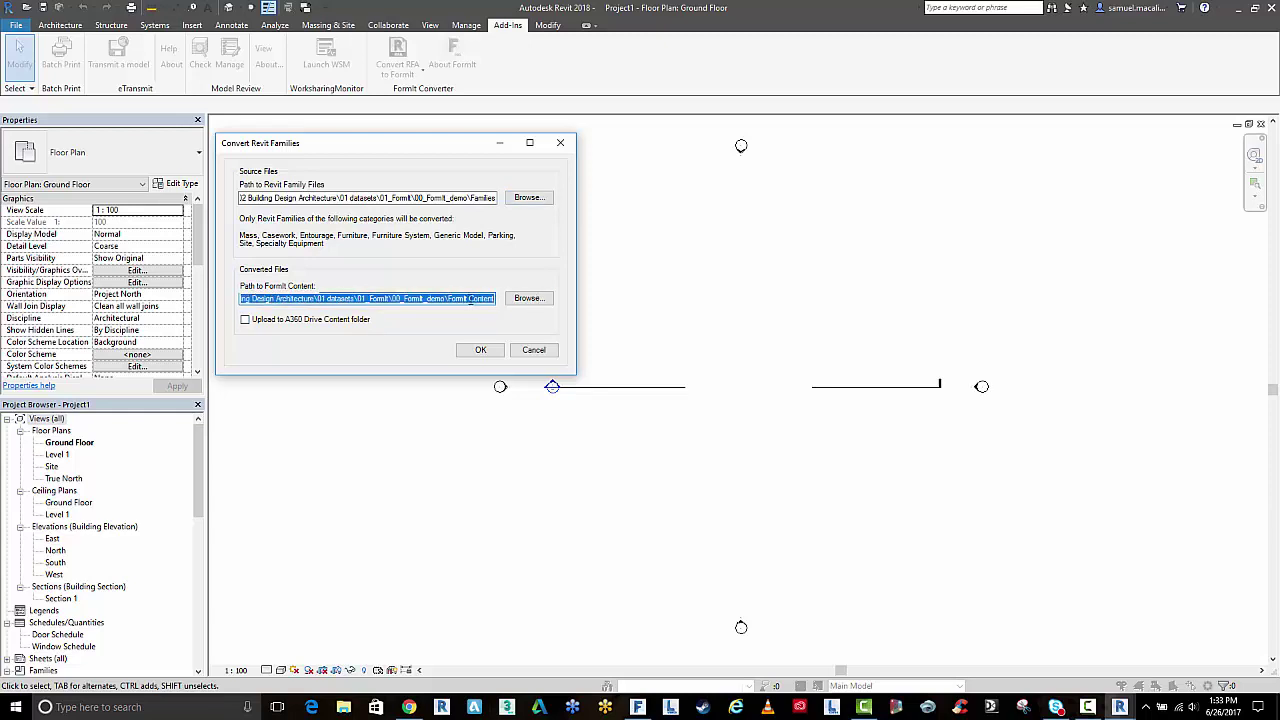
{"action": "left_click", "coordinate": [245, 320]}
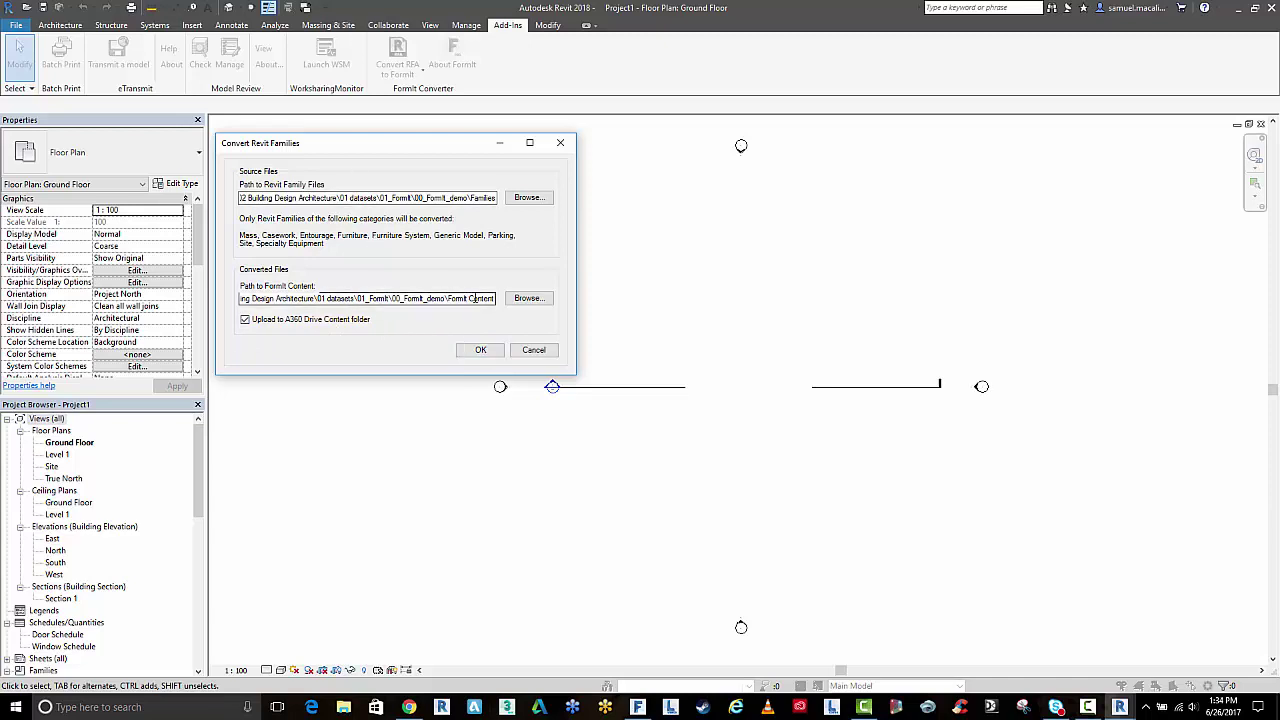
Step: Switch to FormIt and look through the converted families in the FormIt Content library
{"action": "key", "text": "alt+Tab"}
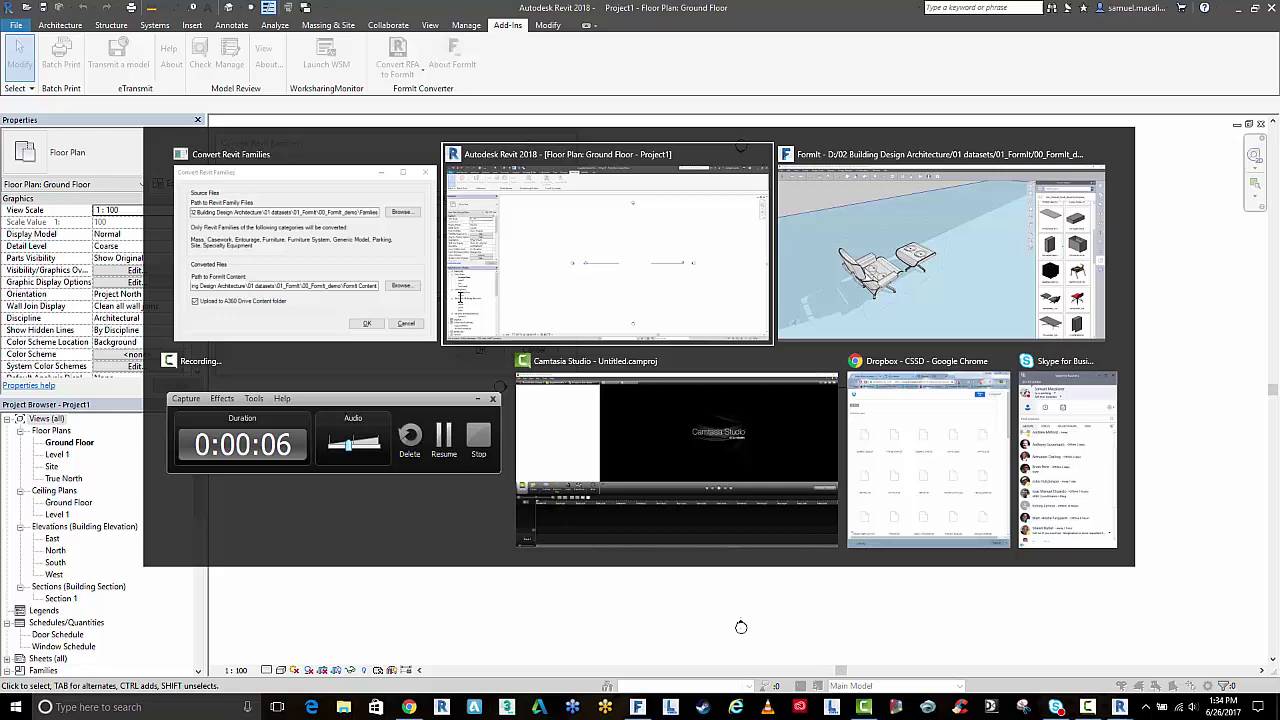
{"action": "key", "text": "alt+Tab"}
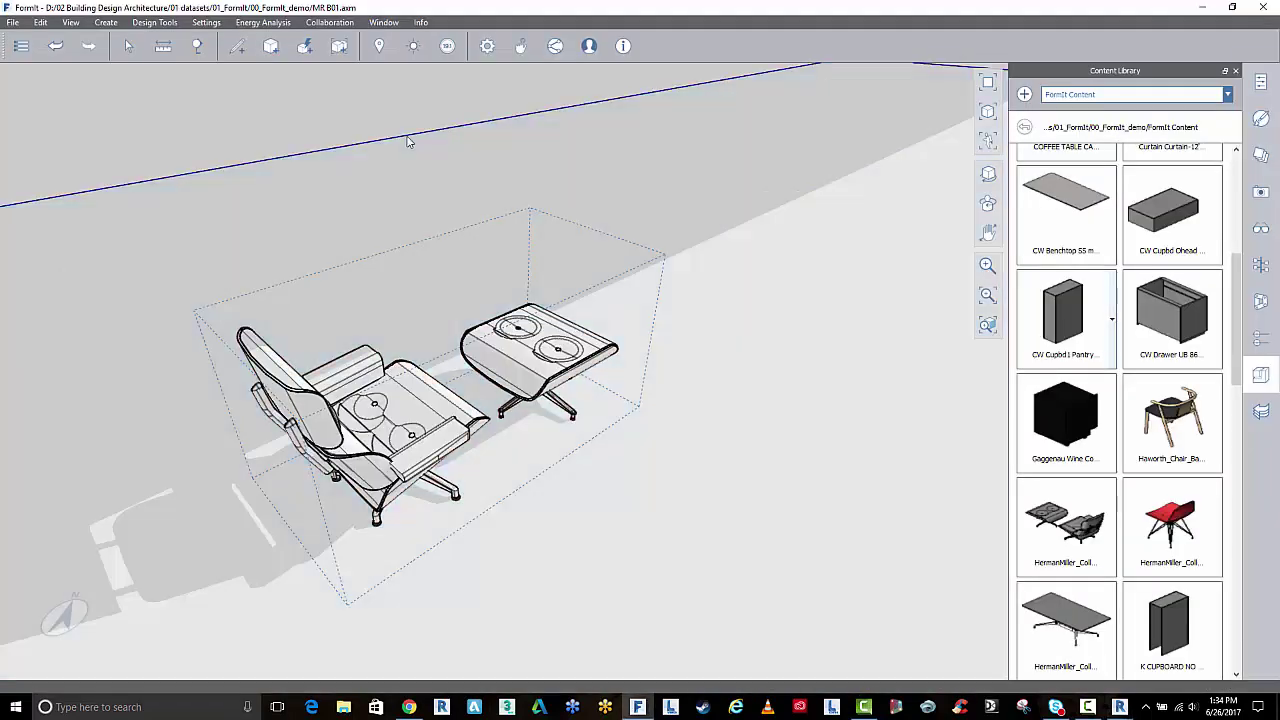
{"action": "scroll", "coordinate": [1173, 378], "scroll_direction": "down", "scroll_amount": 5}
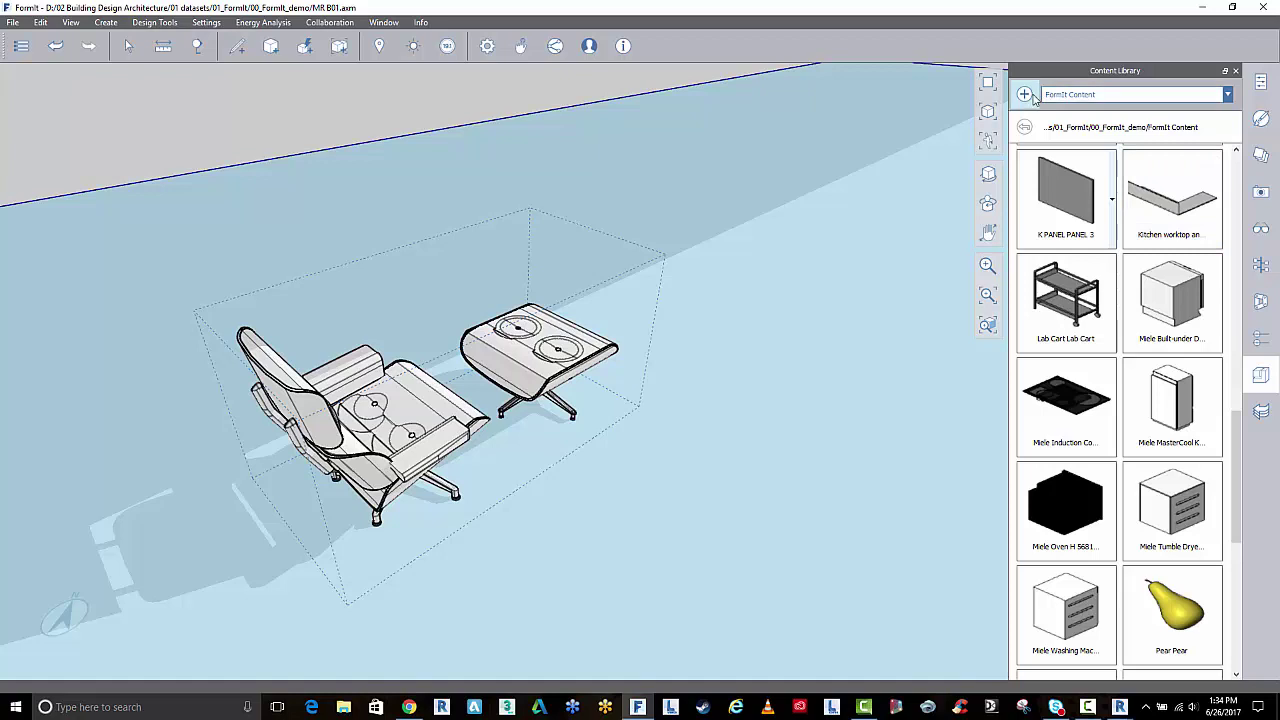
{"action": "scroll", "coordinate": [1170, 500], "scroll_direction": "down", "scroll_amount": 3}
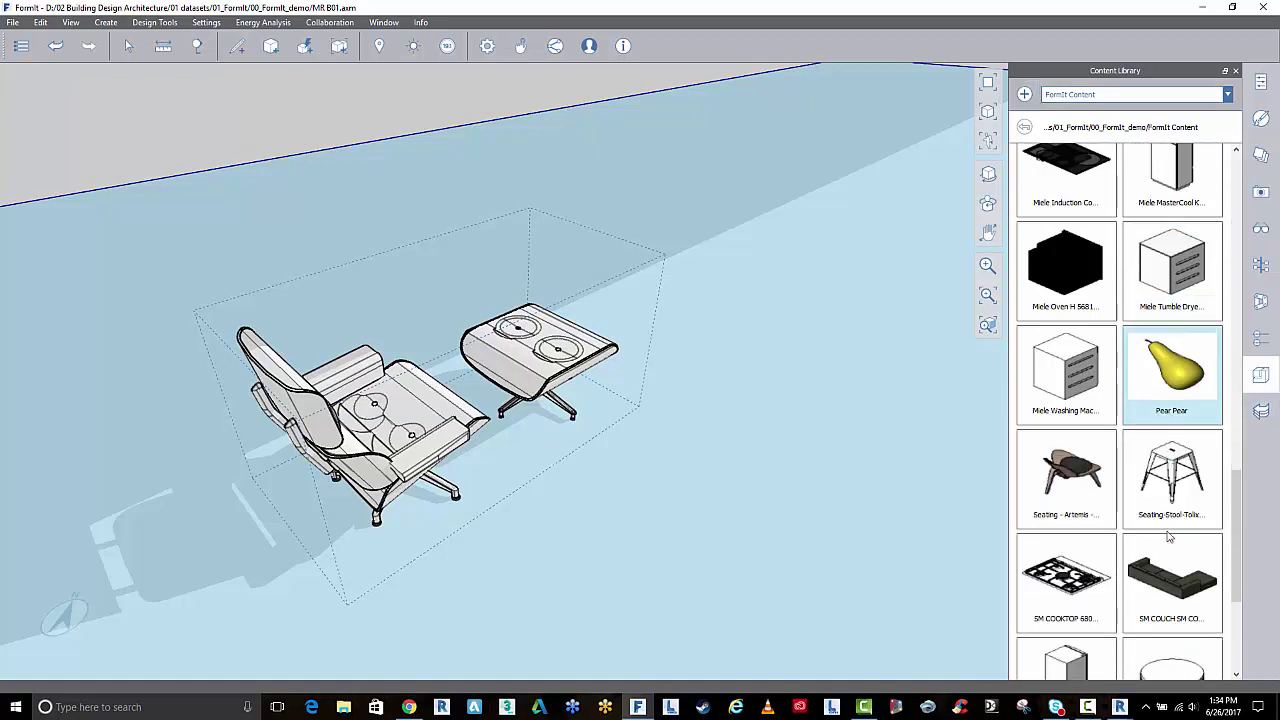
{"action": "scroll", "coordinate": [1168, 537], "scroll_direction": "down", "scroll_amount": 1}
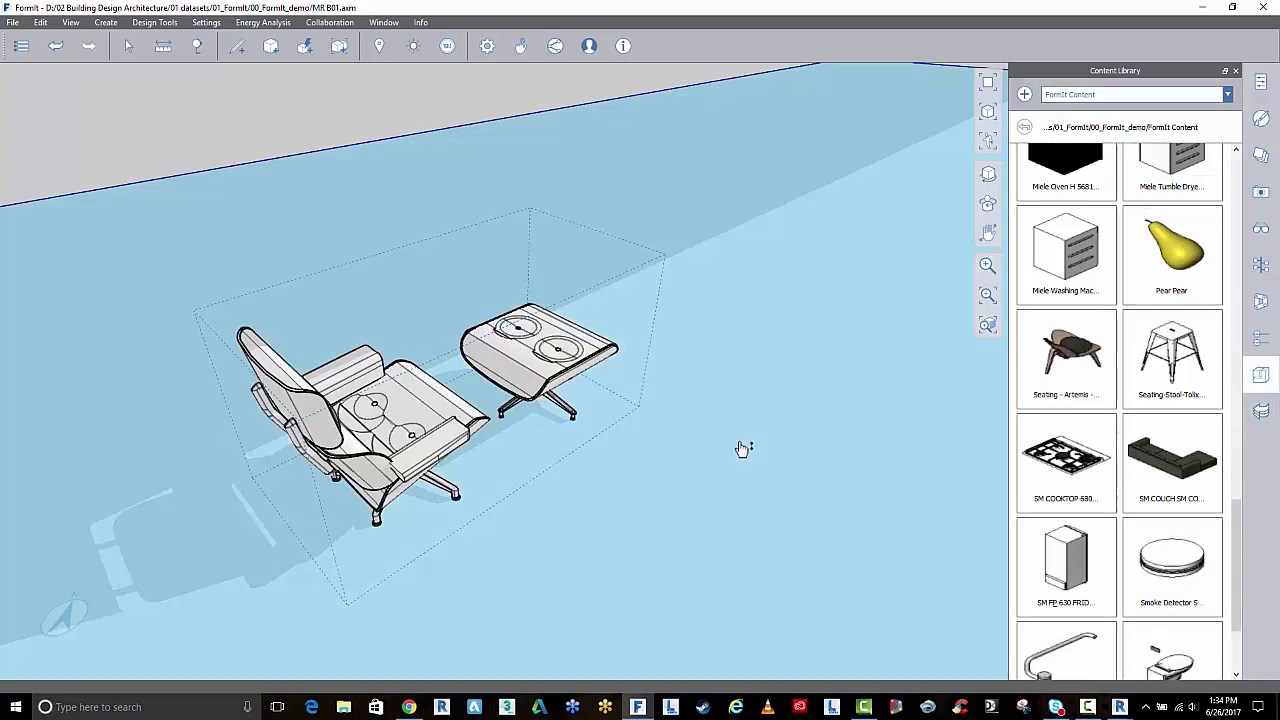
{"action": "scroll", "coordinate": [742, 449], "scroll_direction": "down", "scroll_amount": 2}
Step: Open the lounge chair and ottoman group for editing, inspect the ottoman's geometry up close and leave the group
{"action": "left_click_drag", "start_coordinate": [759, 447], "coordinate": [707, 417]}
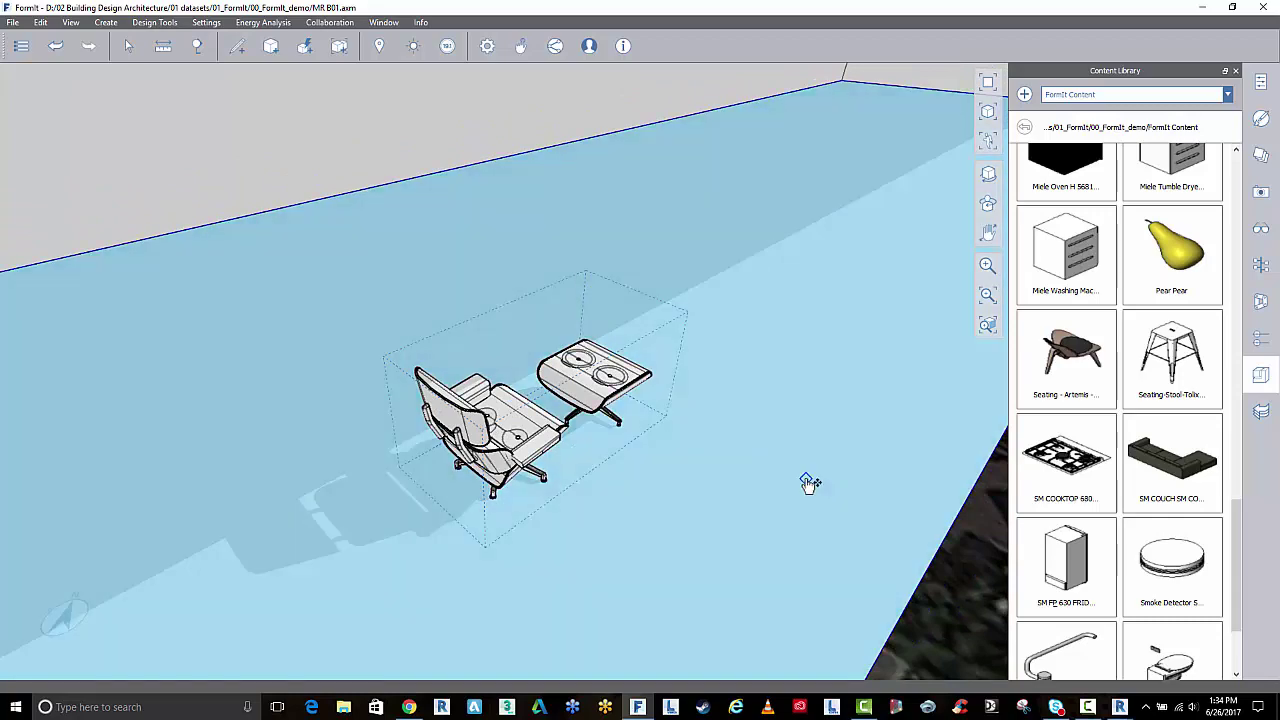
{"action": "middle_click_drag", "start_coordinate": [808, 483], "coordinate": [676, 398]}
{"action": "left_click", "coordinate": [948, 580]}
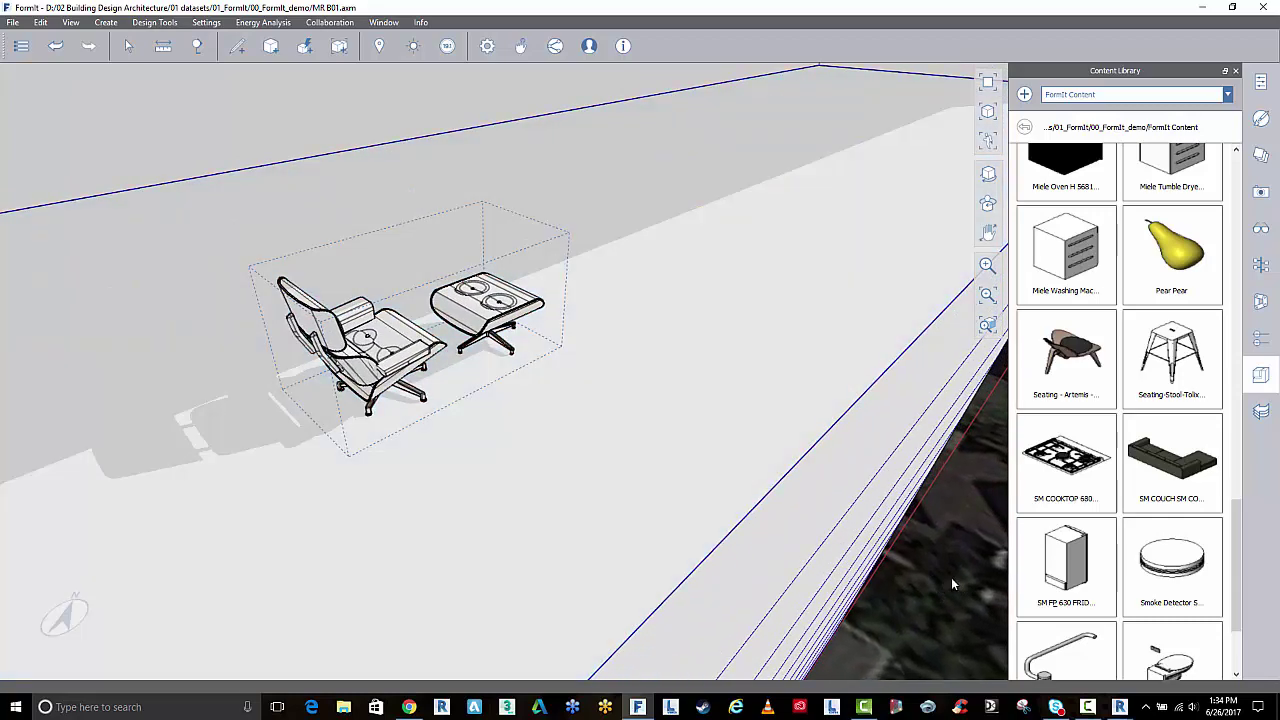
{"action": "scroll", "coordinate": [951, 577], "scroll_direction": "down", "scroll_amount": 8}
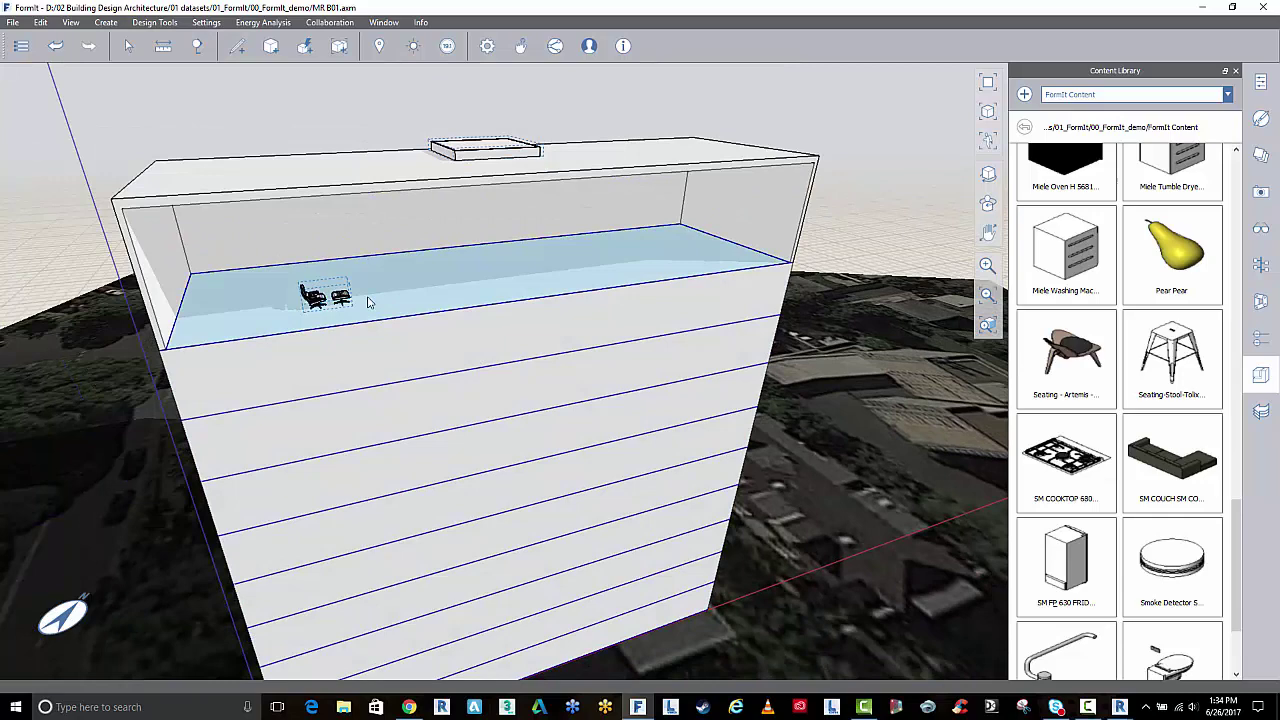
{"action": "double_click", "coordinate": [341, 298]}
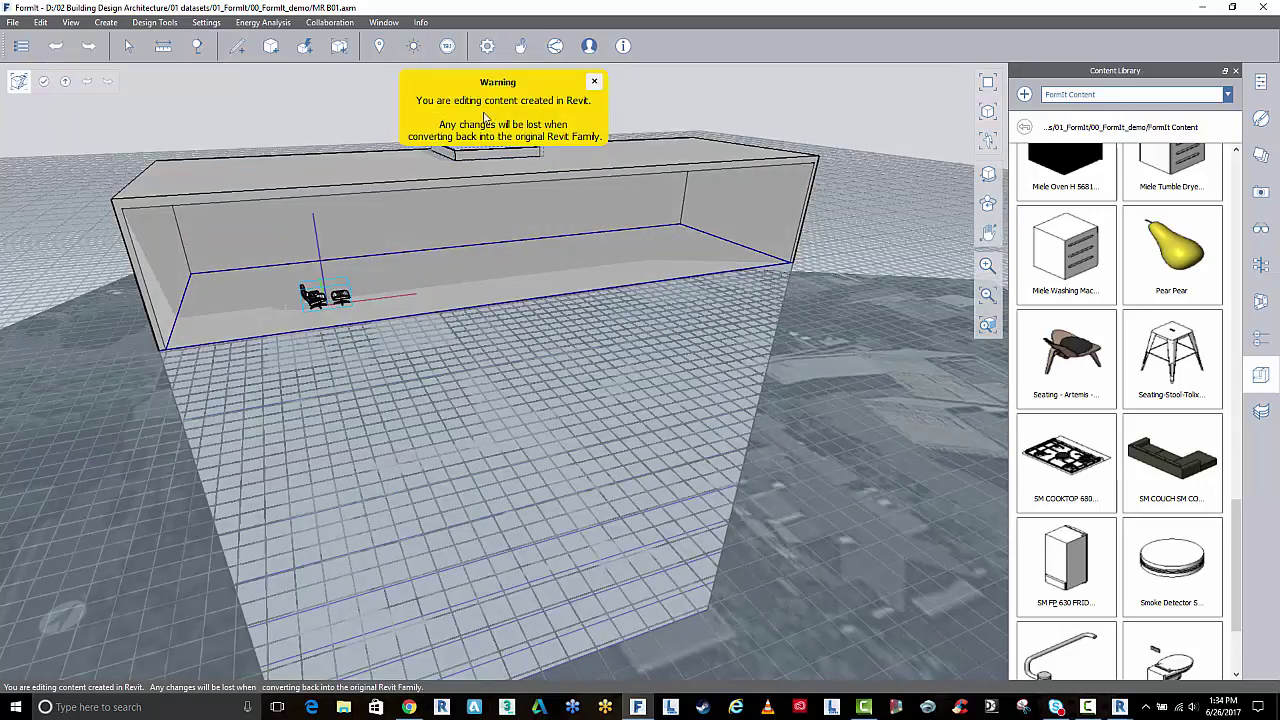
{"action": "scroll", "coordinate": [298, 304], "scroll_direction": "up", "scroll_amount": 10}
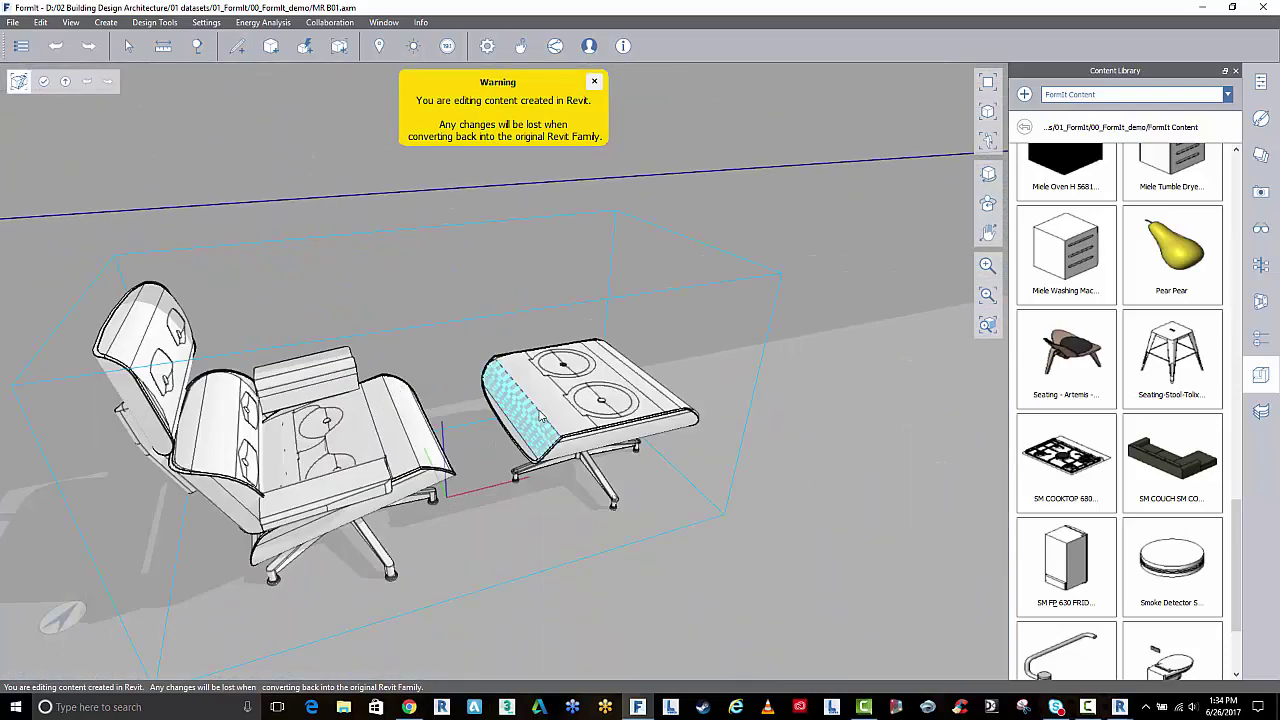
{"action": "scroll", "coordinate": [586, 440], "scroll_direction": "up", "scroll_amount": 4}
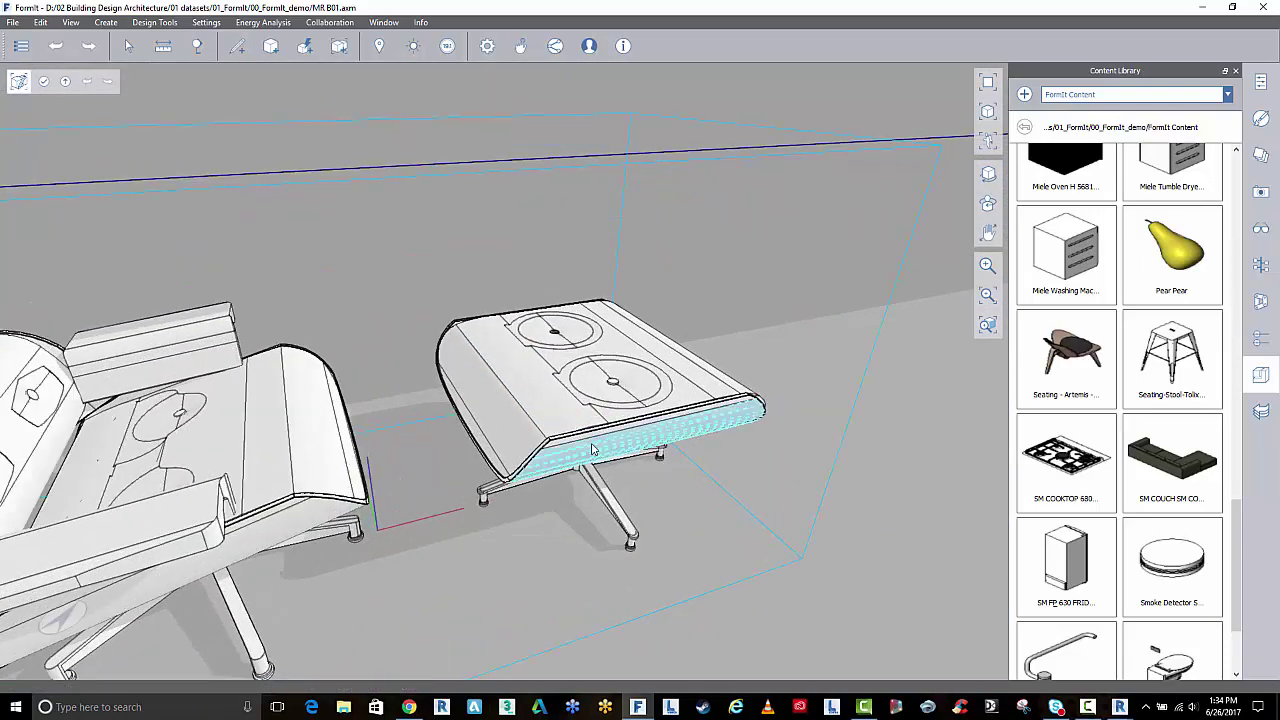
{"action": "scroll", "coordinate": [617, 386], "scroll_direction": "up", "scroll_amount": 4}
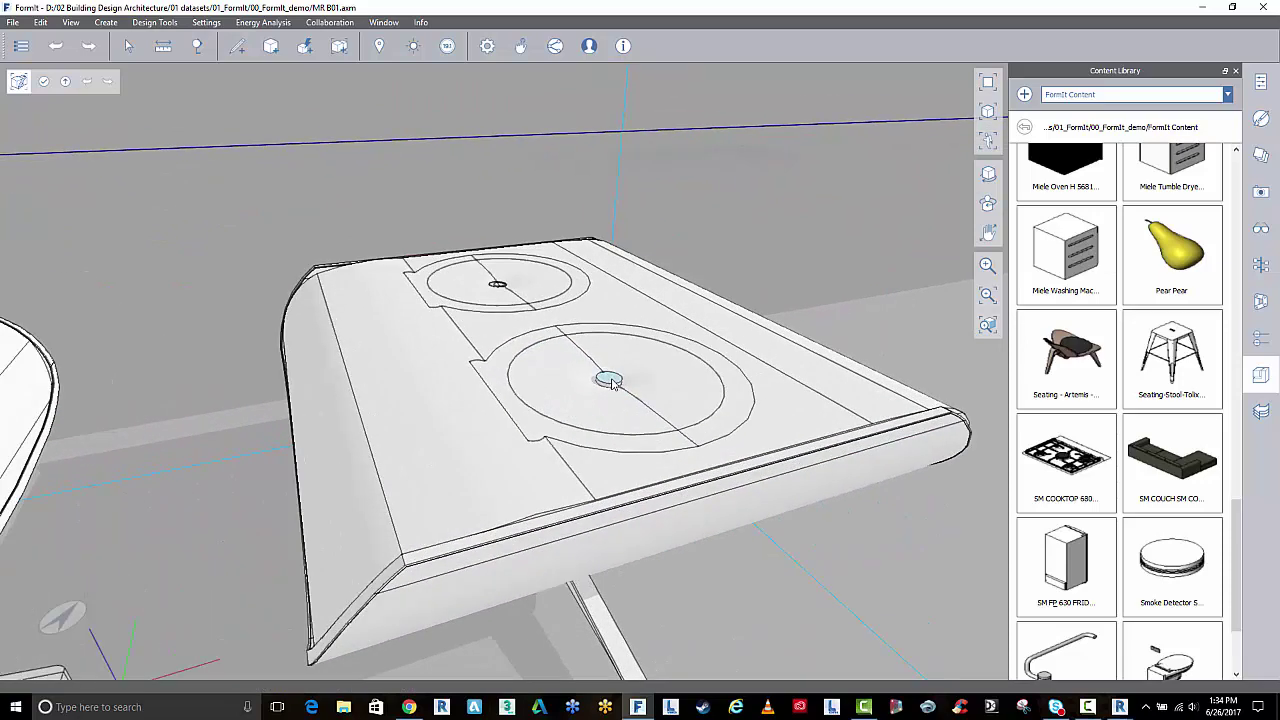
{"action": "left_click_drag", "start_coordinate": [609, 379], "coordinate": [642, 389]}
{"action": "key", "text": "Escape"}
{"action": "scroll", "coordinate": [642, 389], "scroll_direction": "down", "scroll_amount": 4}
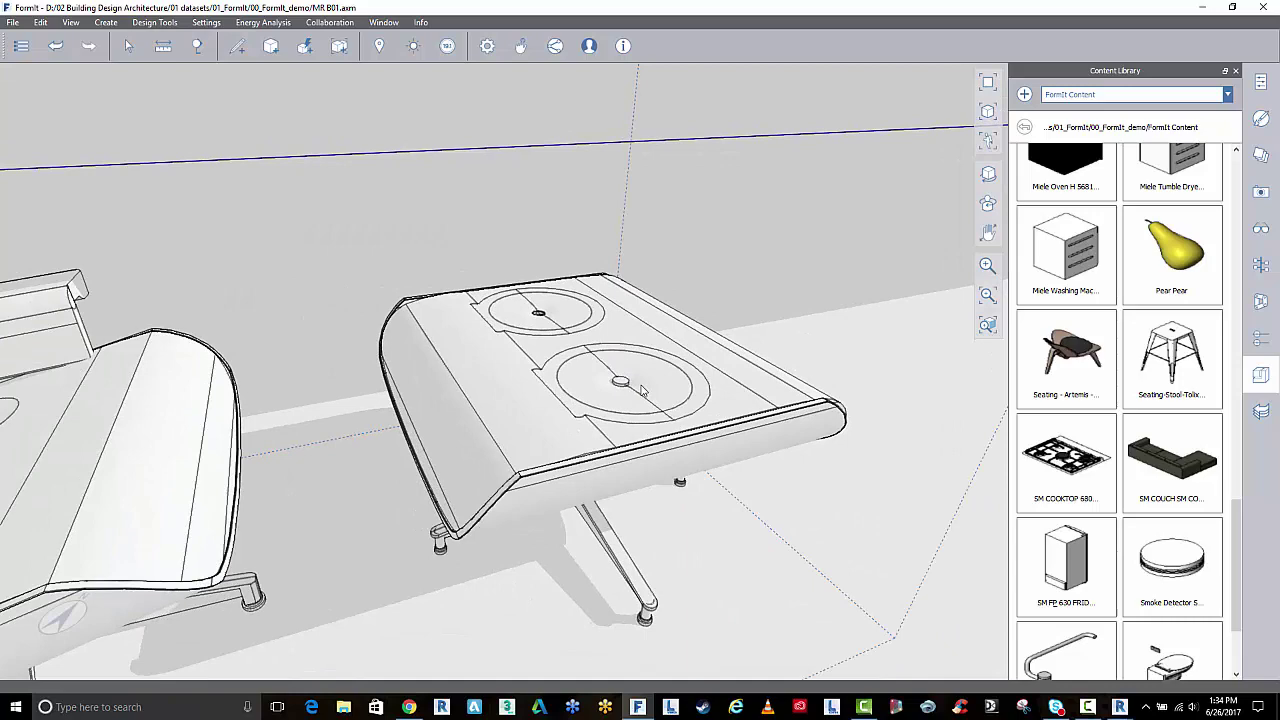
{"action": "left_click", "coordinate": [543, 409]}
{"action": "scroll", "coordinate": [543, 408], "scroll_direction": "down", "scroll_amount": 4}
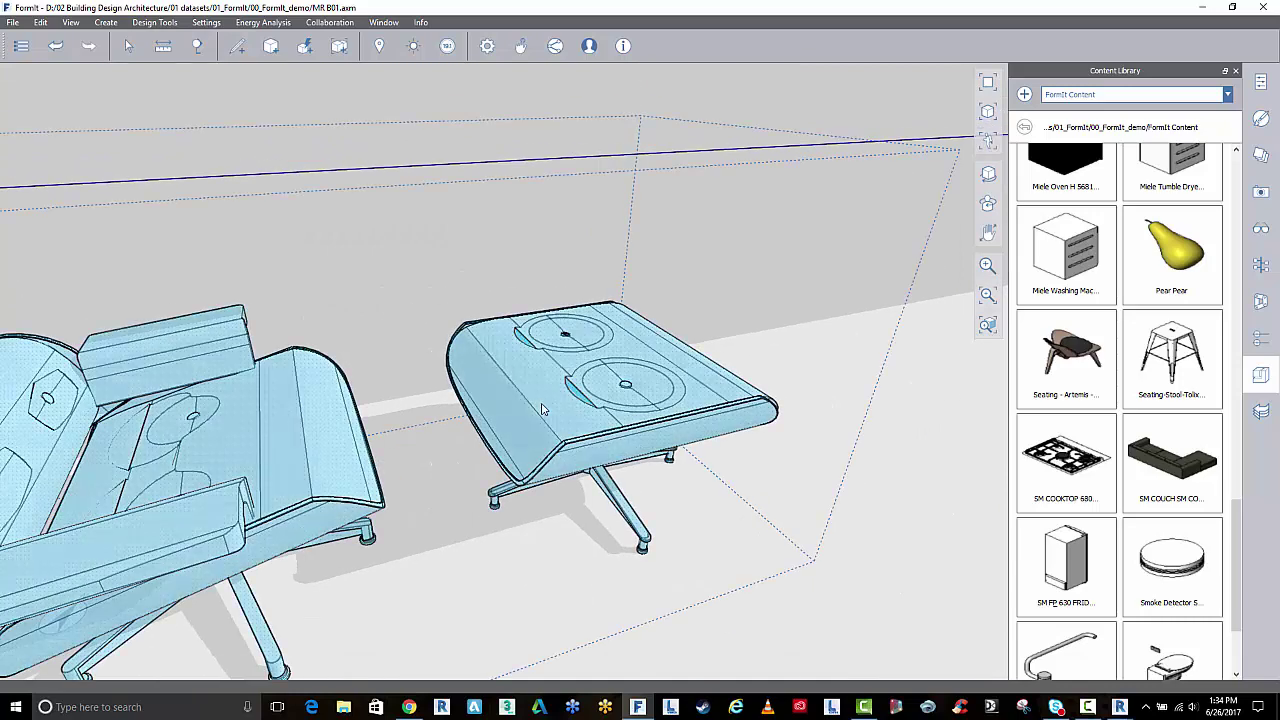
{"action": "left_click", "coordinate": [751, 568]}
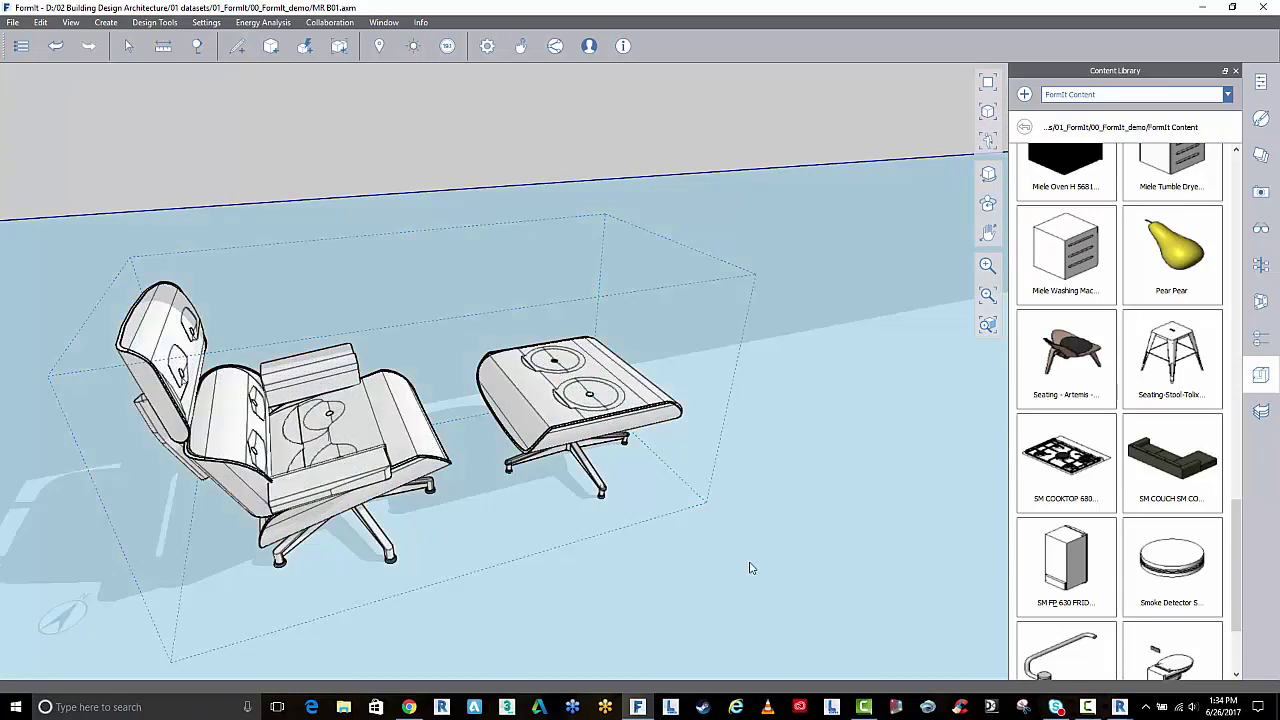
Step: Examine the penthouse floor with its curtain, dining set, cabinets and lounge furniture from several angles
{"action": "left_click", "coordinate": [674, 497]}
{"action": "scroll", "coordinate": [726, 503], "scroll_direction": "down", "scroll_amount": 5}
{"action": "left_click", "coordinate": [868, 410]}
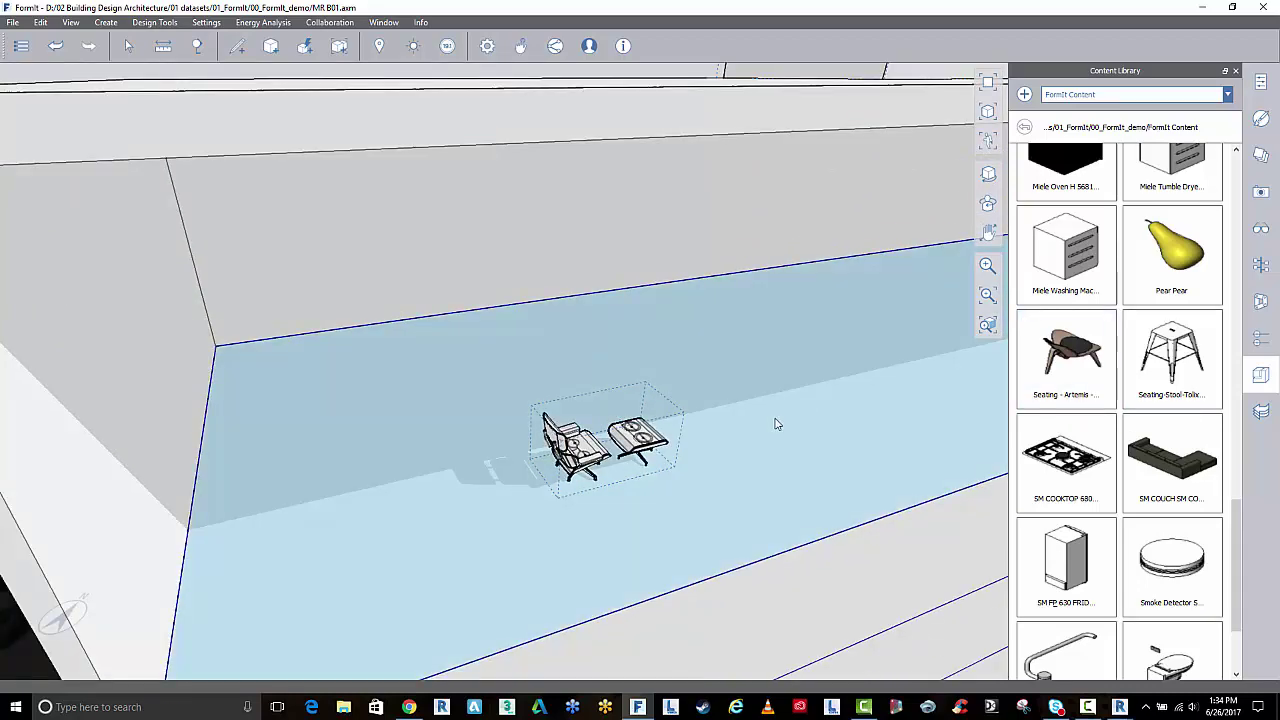
{"action": "middle_click_drag", "start_coordinate": [775, 423], "coordinate": [488, 377]}
{"action": "scroll", "coordinate": [640, 417], "scroll_direction": "down", "scroll_amount": 3}
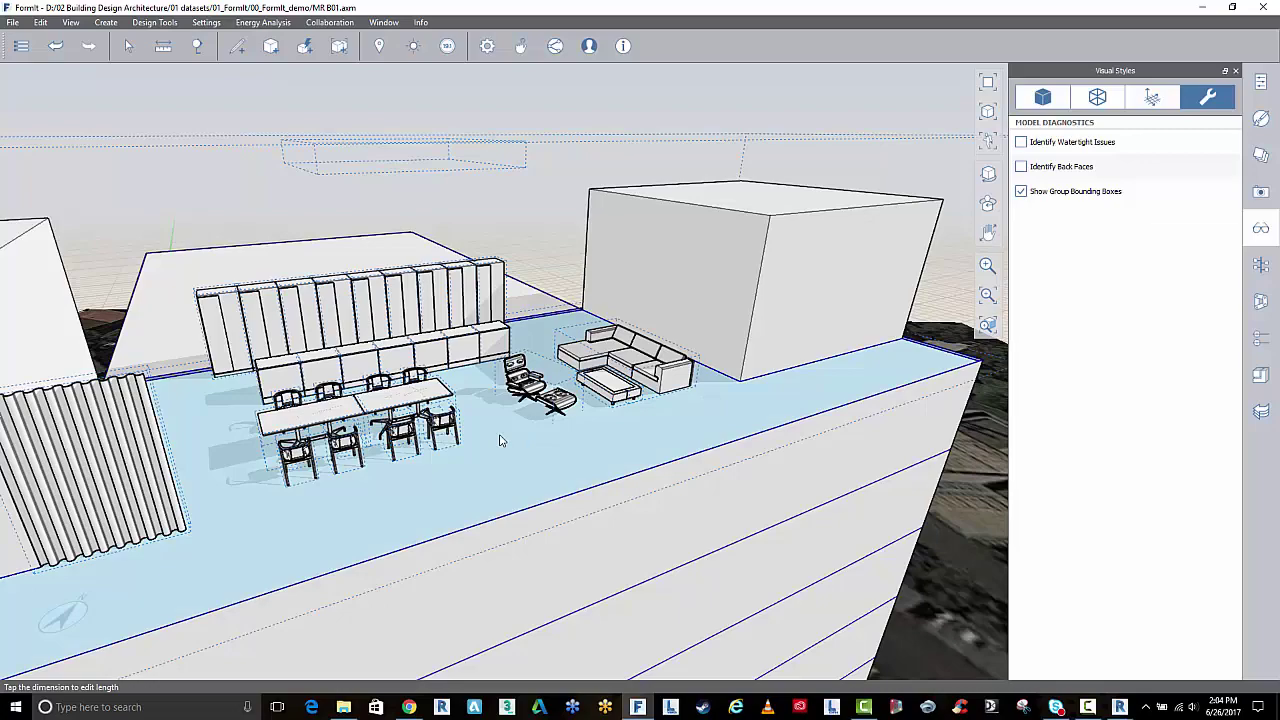
{"action": "middle_click_drag", "start_coordinate": [497, 420], "coordinate": [585, 406]}
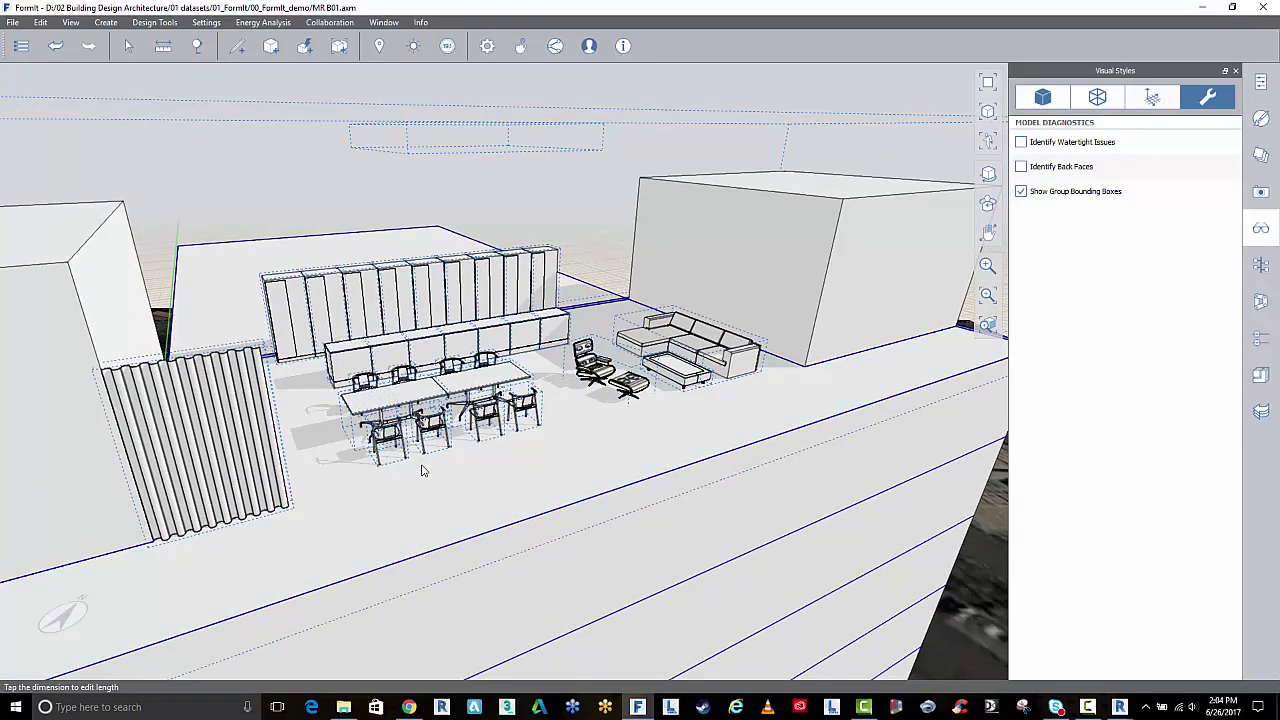
{"action": "right_click_drag", "start_coordinate": [450, 461], "coordinate": [314, 461]}
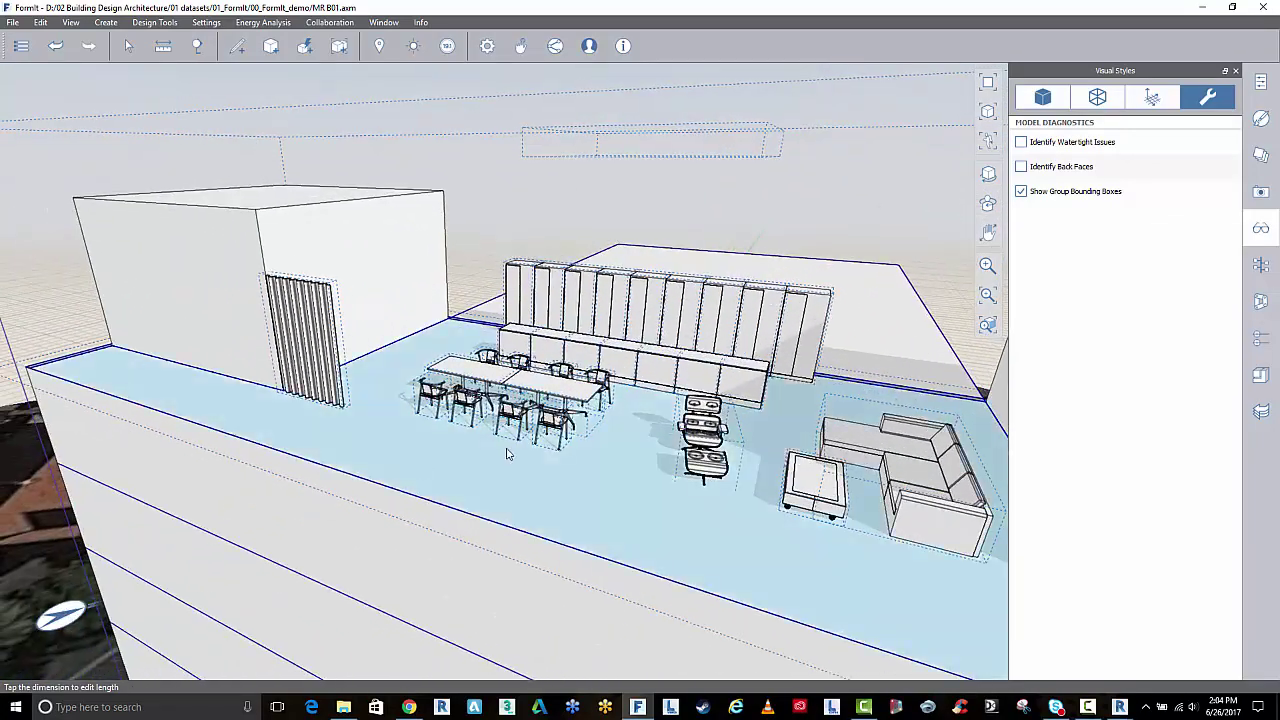
{"action": "middle_click_drag", "start_coordinate": [506, 449], "coordinate": [454, 432]}
Step: Turn on the penhouse roof layer and view the furnished interior beneath the skylight
{"action": "left_click", "coordinate": [1260, 375]}
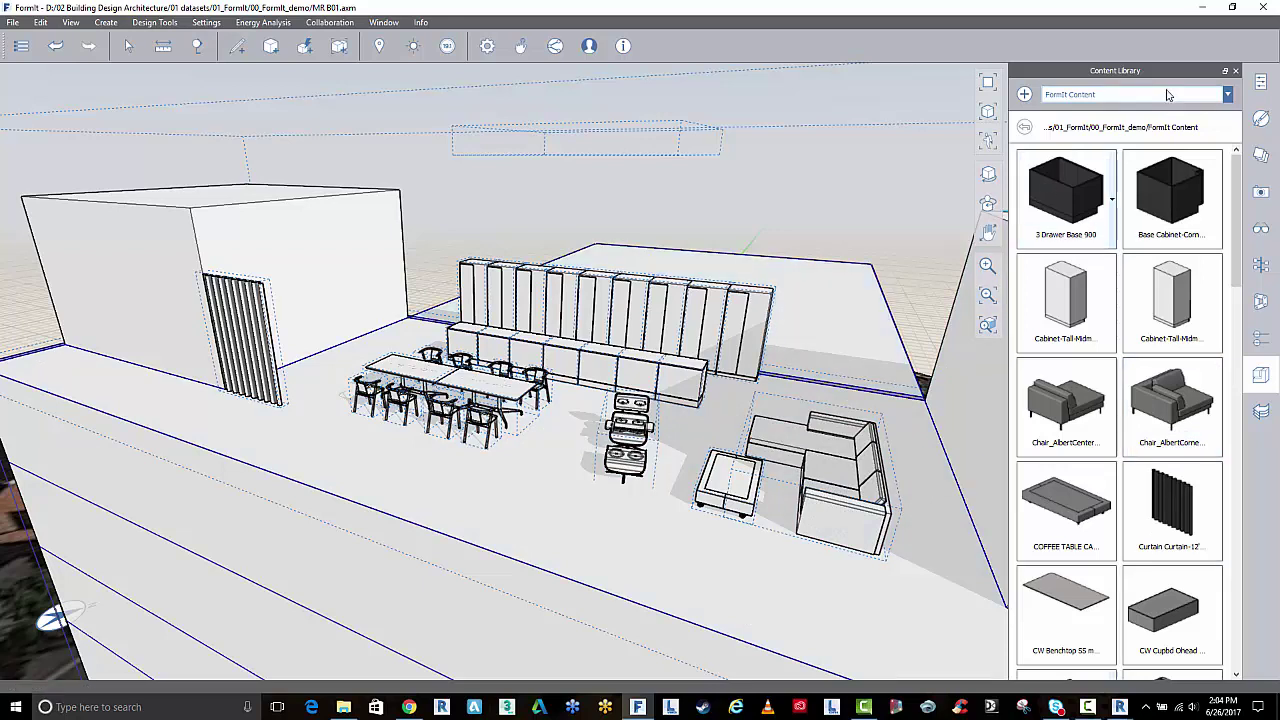
{"action": "left_click", "coordinate": [1252, 154]}
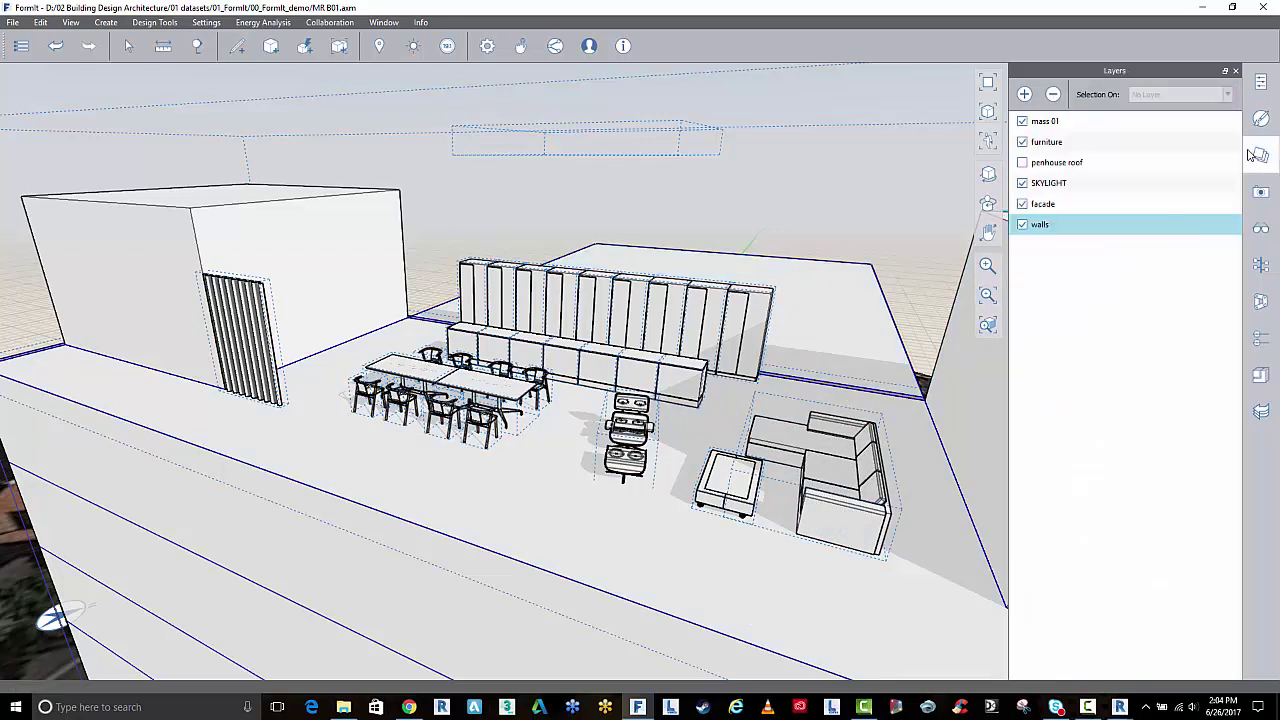
{"action": "left_click", "coordinate": [1023, 163]}
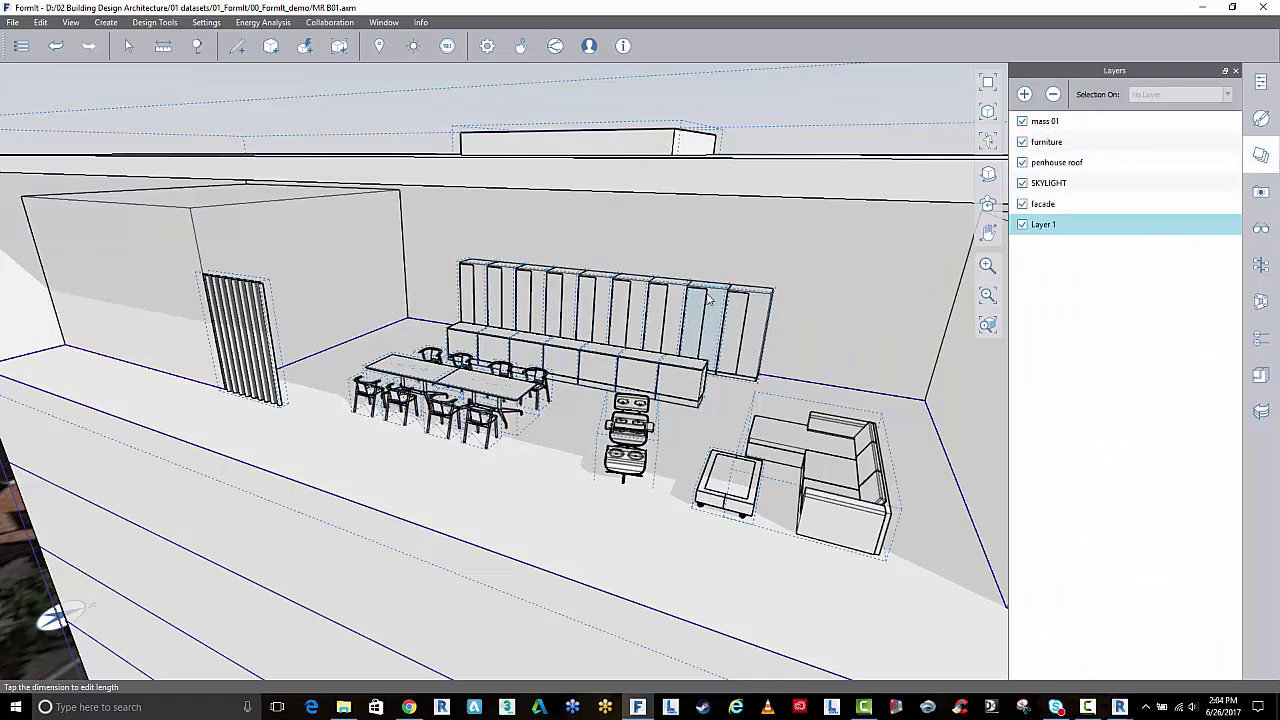
{"action": "right_click_drag", "start_coordinate": [717, 281], "coordinate": [848, 278]}
{"action": "middle_click_drag", "start_coordinate": [849, 278], "coordinate": [778, 279]}
{"action": "right_click_drag", "start_coordinate": [778, 279], "coordinate": [717, 277]}
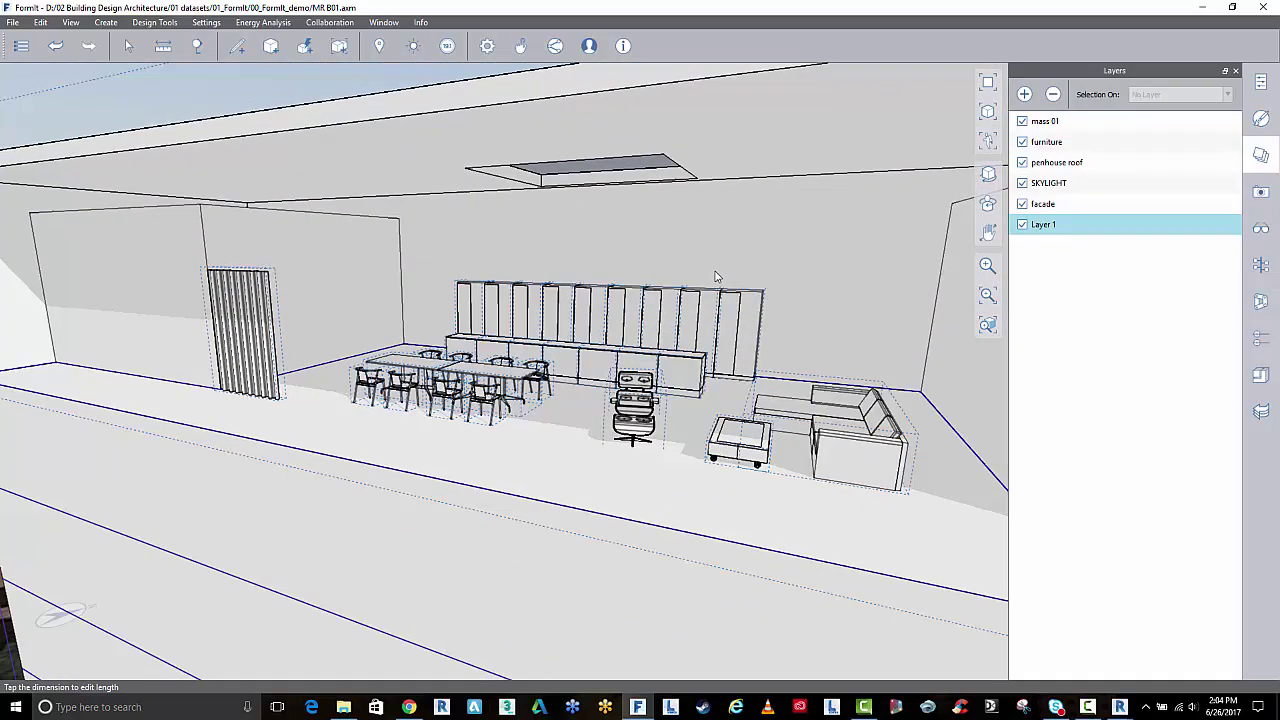
Step: Open the curtain group at the end of the partition wall for geometry editing
{"action": "left_click", "coordinate": [245, 318]}
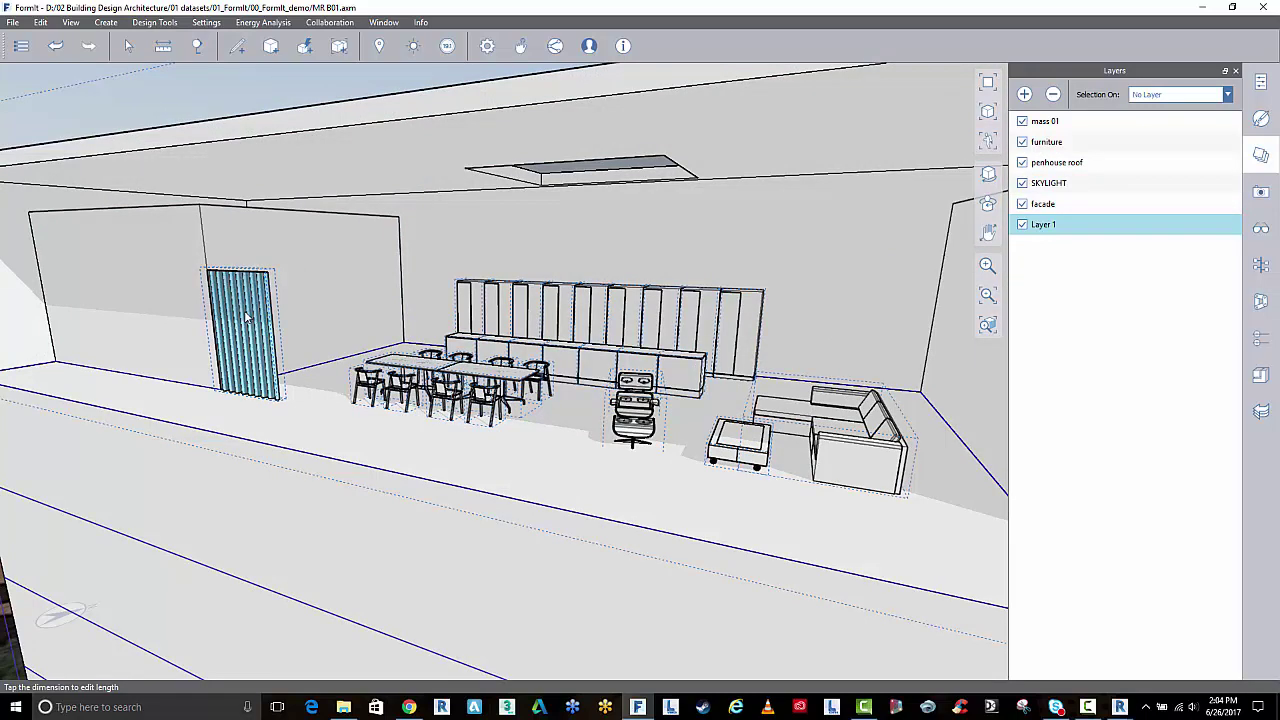
{"action": "right_click", "coordinate": [247, 318]}
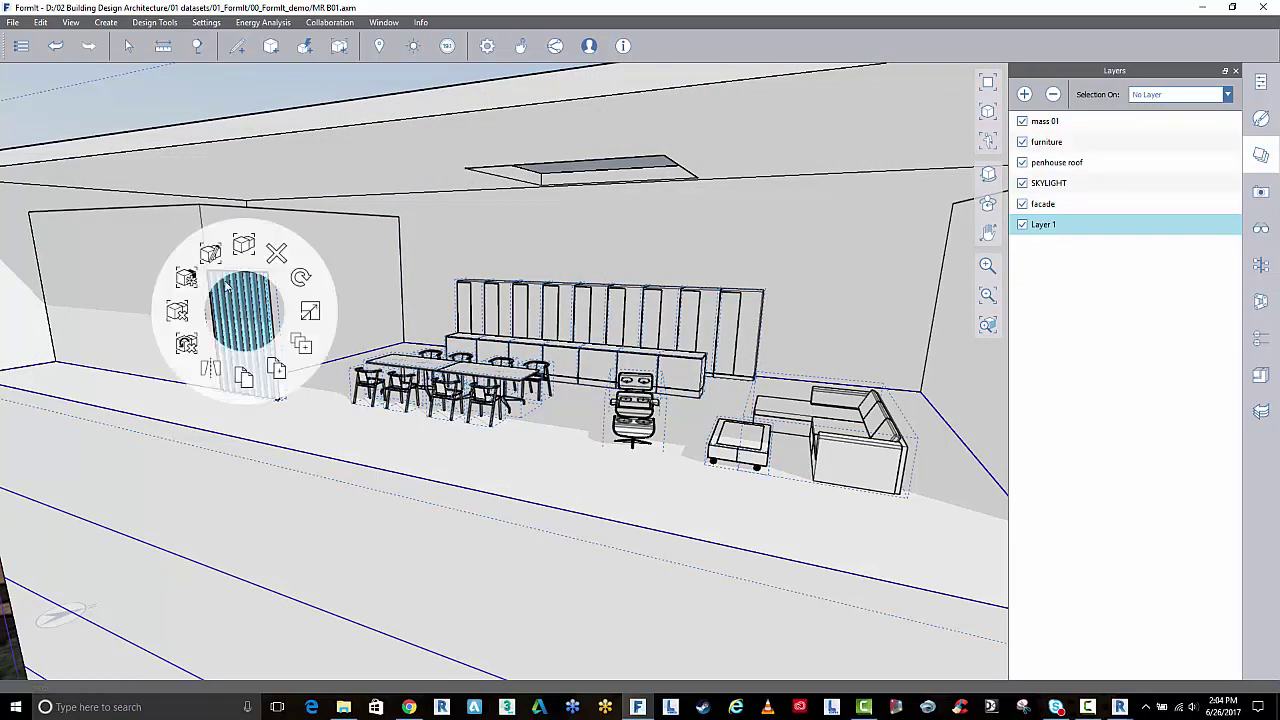
{"action": "left_click", "coordinate": [214, 255]}
{"action": "double_click", "coordinate": [222, 320]}
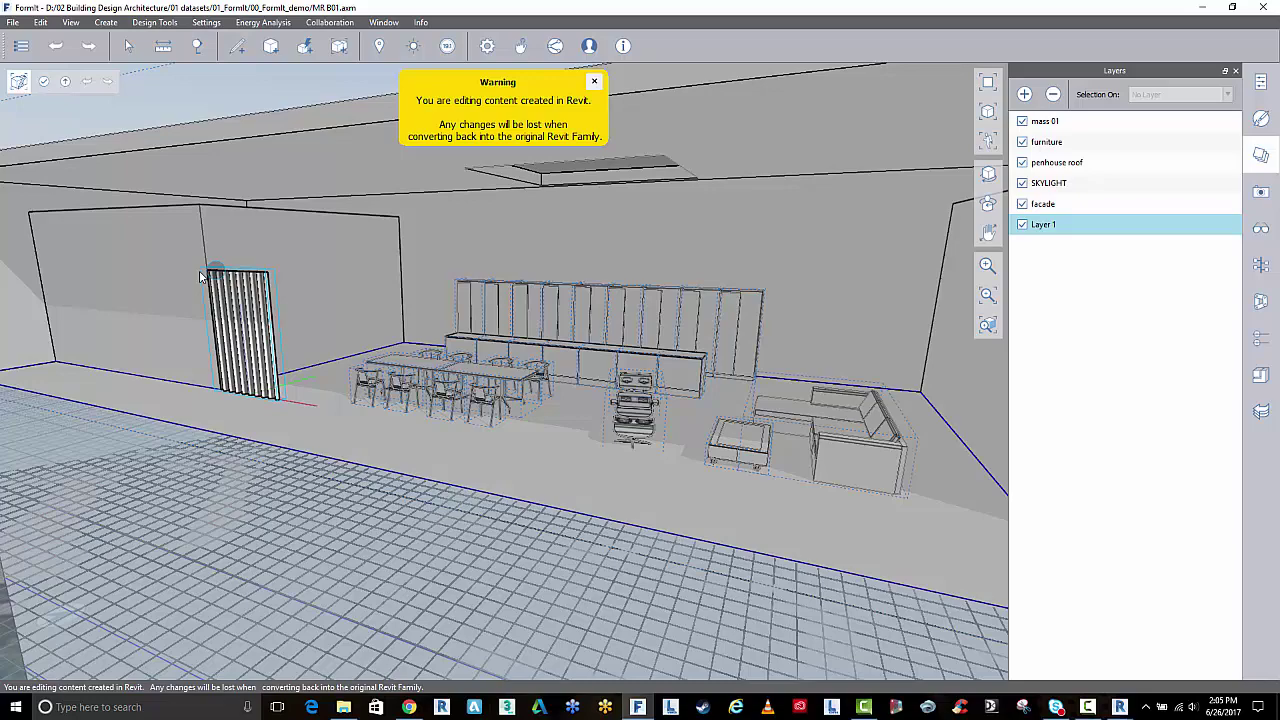
{"action": "scroll", "coordinate": [369, 307], "scroll_direction": "up", "scroll_amount": 3}
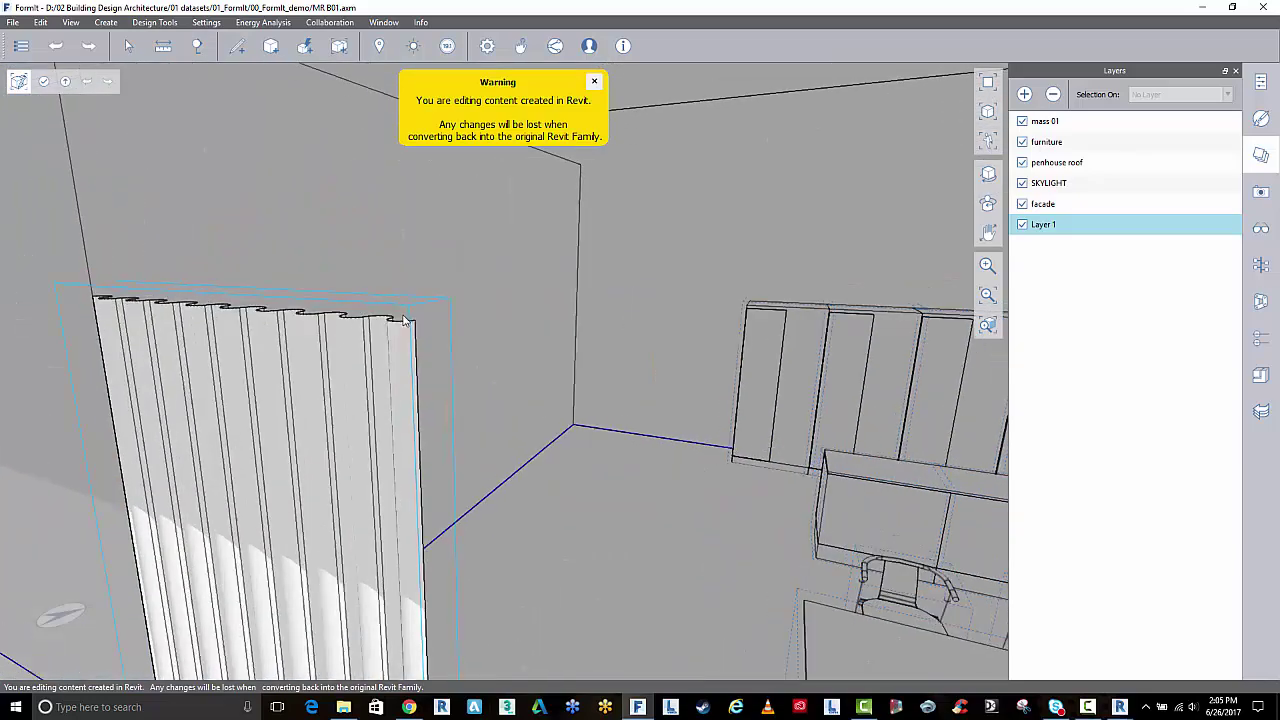
Step: Raise the curtain's top edges to the top of the adjoining wall and finish editing the group
{"action": "left_click", "coordinate": [405, 332]}
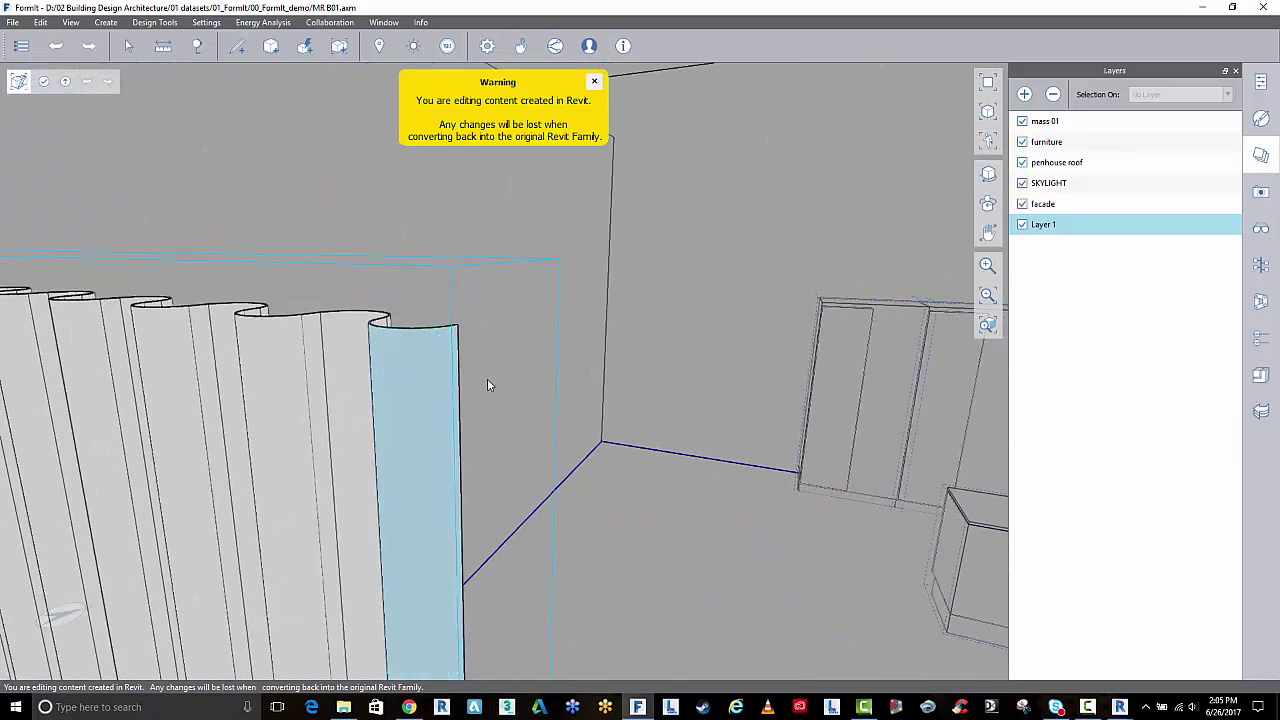
{"action": "scroll", "coordinate": [487, 385], "scroll_direction": "down", "scroll_amount": 3}
{"action": "scroll", "coordinate": [600, 445], "scroll_direction": "up", "scroll_amount": 3}
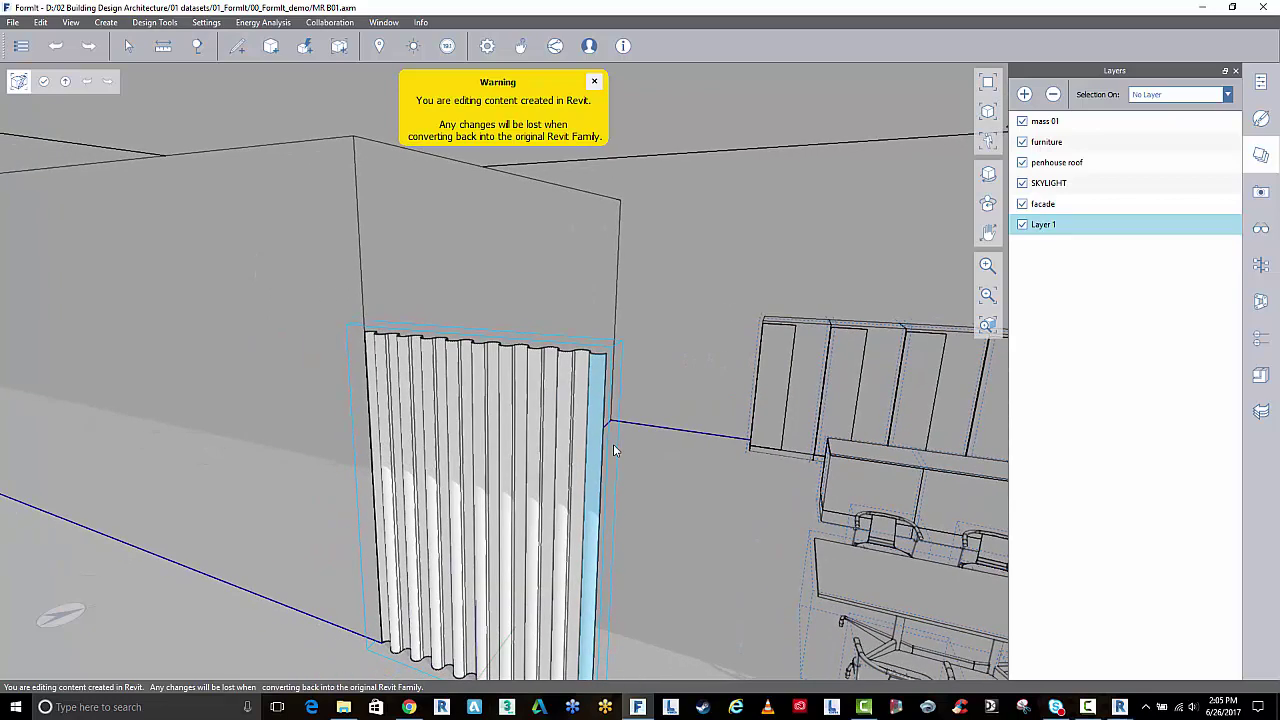
{"action": "right_click_drag", "start_coordinate": [615, 450], "coordinate": [740, 440]}
{"action": "left_click_drag", "start_coordinate": [289, 321], "coordinate": [530, 340]}
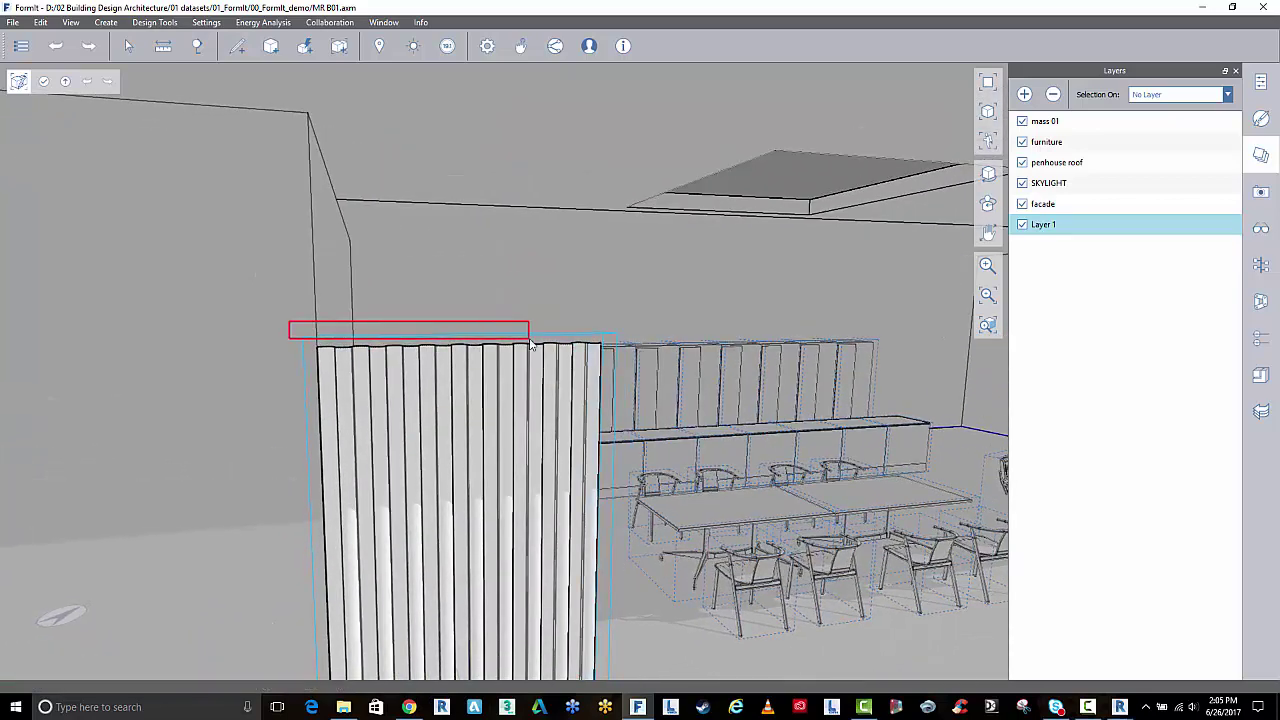
{"action": "left_click", "coordinate": [531, 345]}
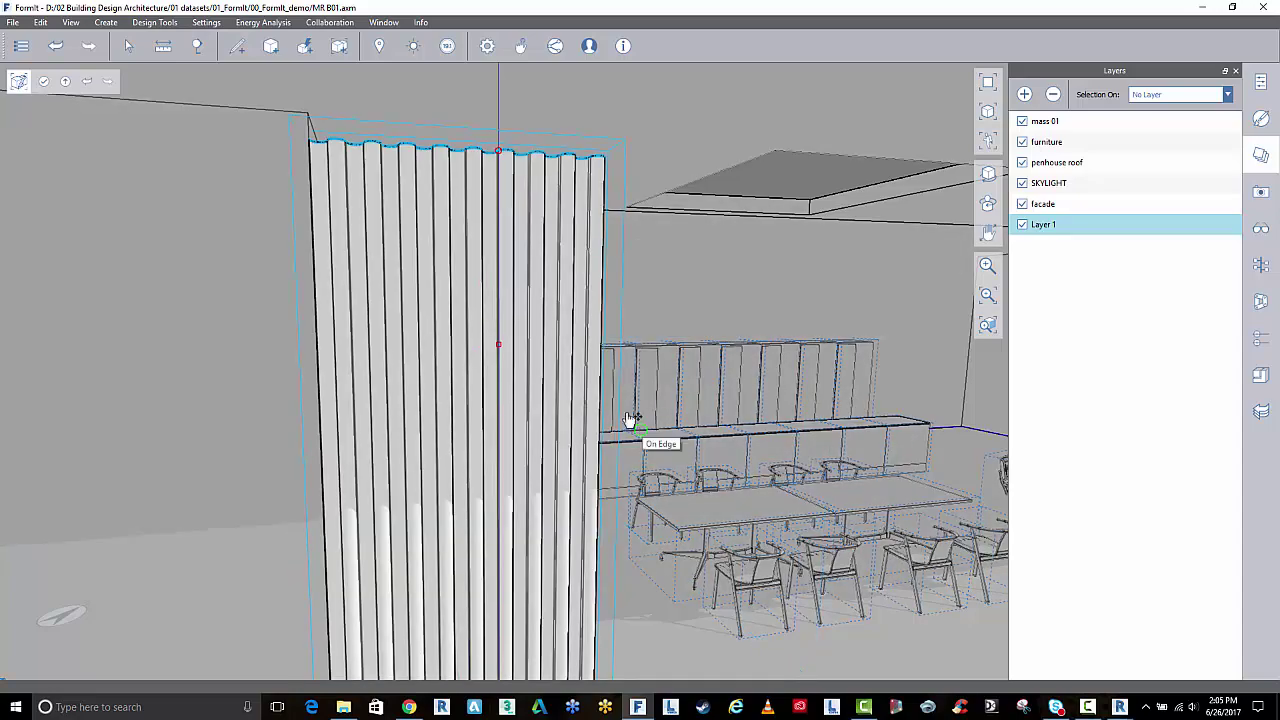
{"action": "right_click_drag", "start_coordinate": [577, 222], "coordinate": [544, 229]}
{"action": "middle_click_drag", "start_coordinate": [547, 228], "coordinate": [460, 266]}
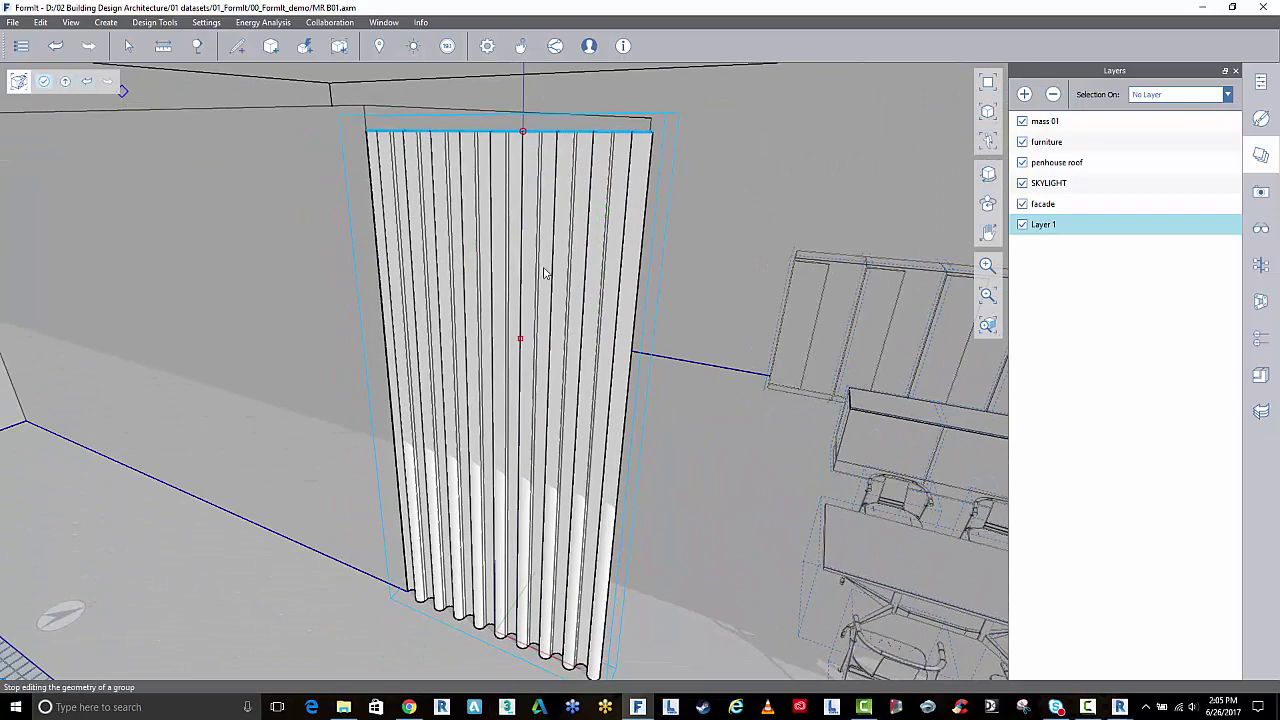
{"action": "key", "text": "Escape"}
{"action": "scroll", "coordinate": [697, 372], "scroll_direction": "down", "scroll_amount": 4}
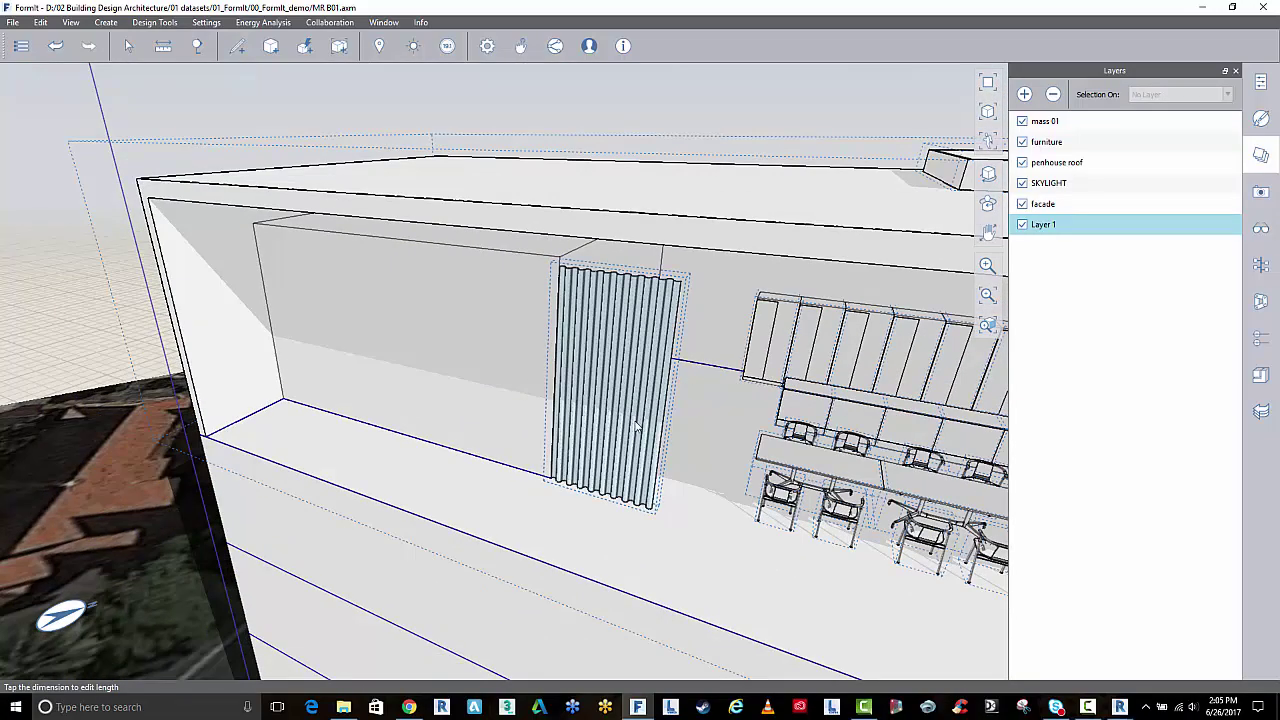
{"action": "middle_click_drag", "start_coordinate": [557, 455], "coordinate": [706, 368]}
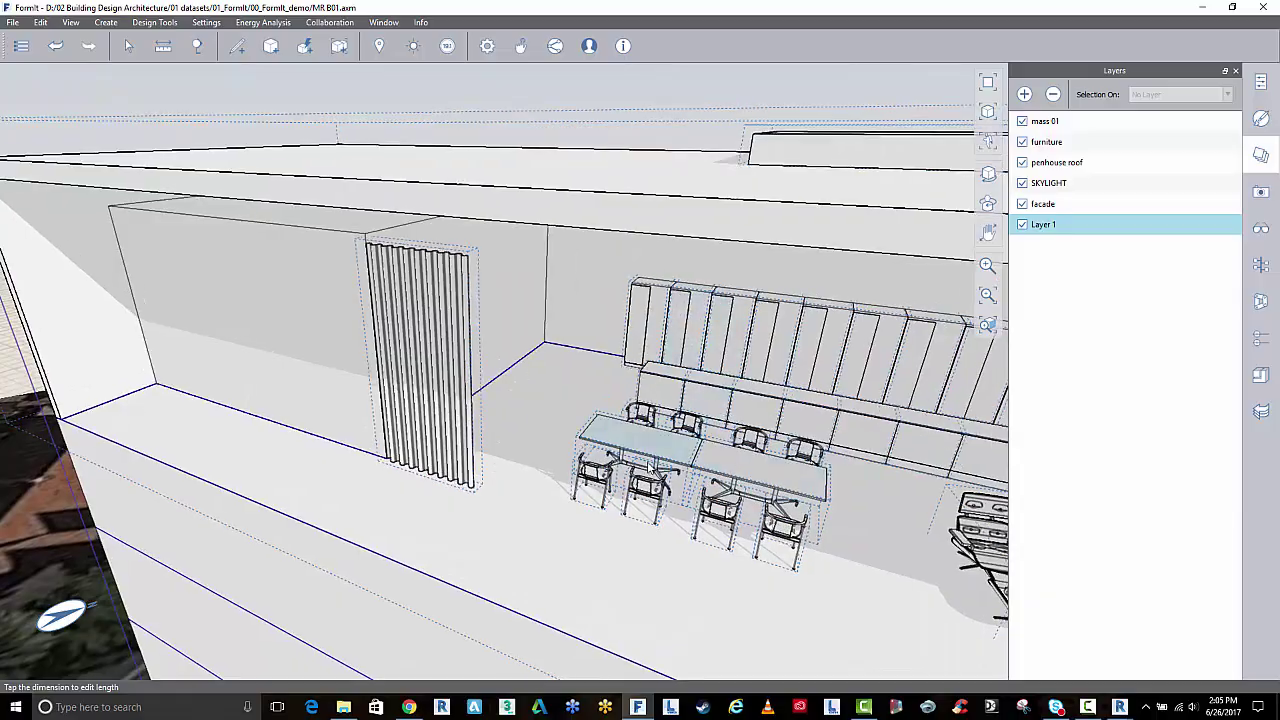
{"action": "middle_click_drag", "start_coordinate": [650, 468], "coordinate": [609, 428]}
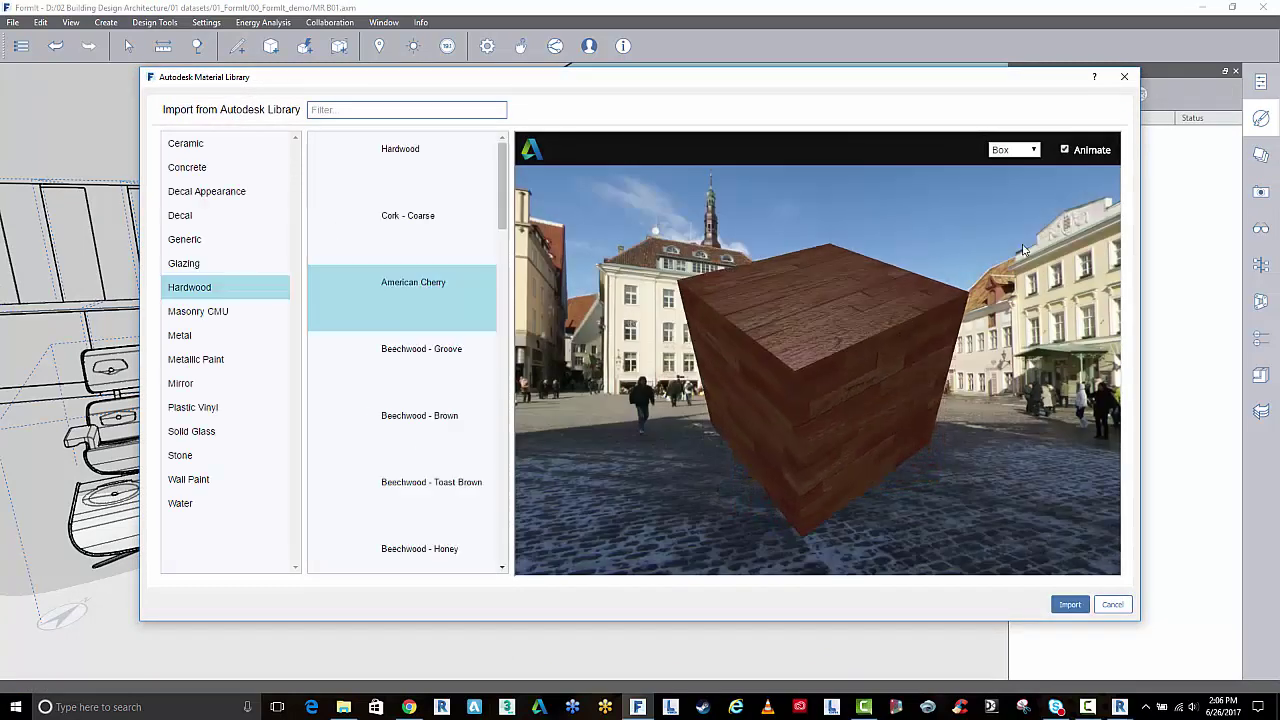
{"action": "left_click", "coordinate": [1013, 149]}
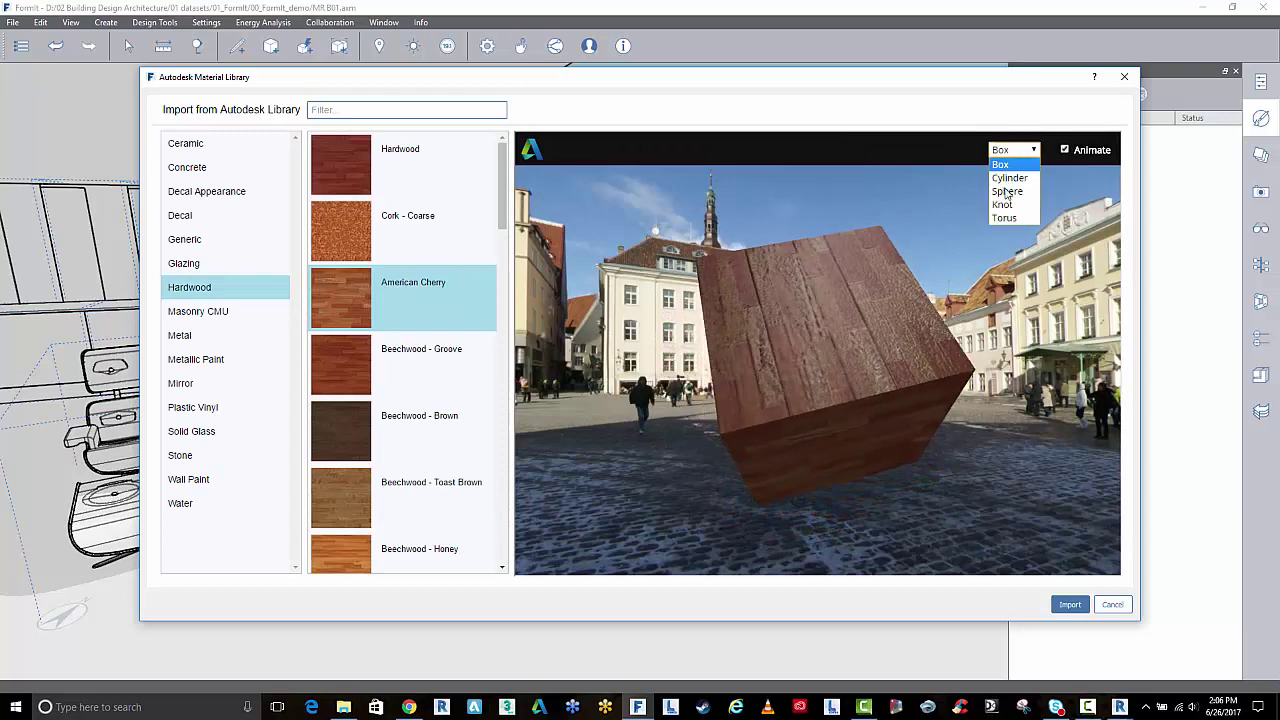
{"action": "left_click", "coordinate": [969, 136]}
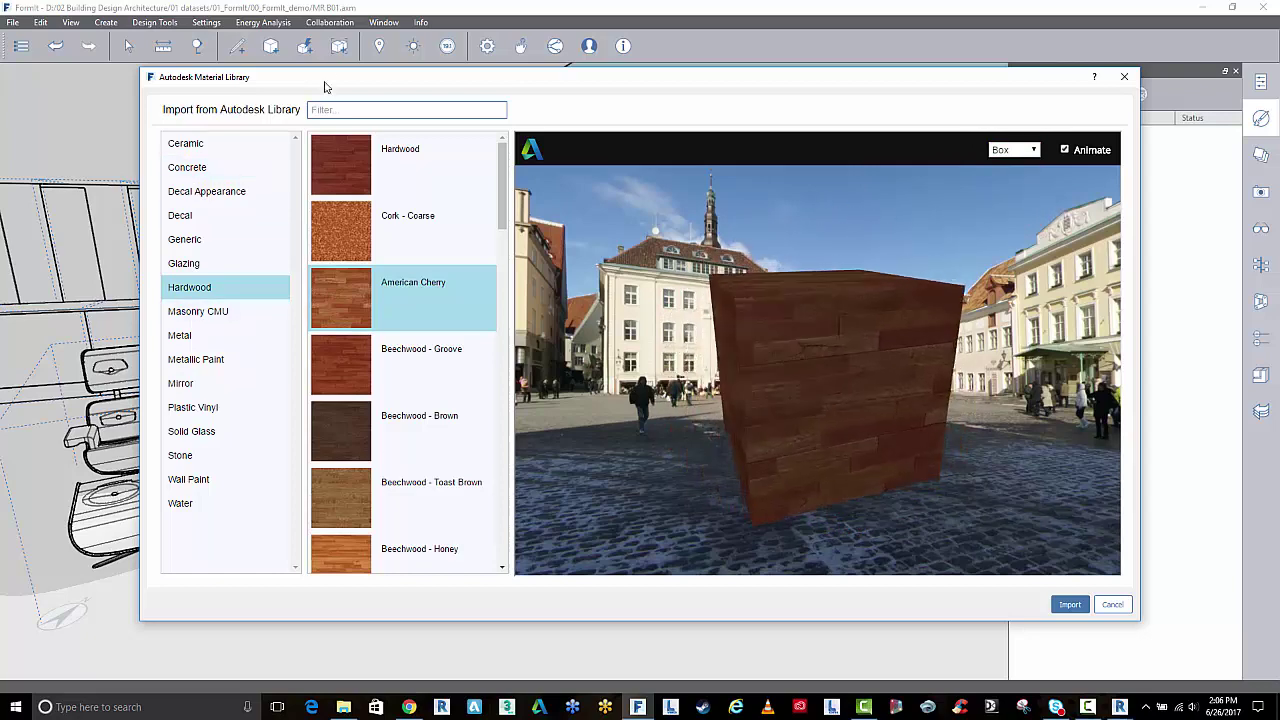
Step: Browse the Generic materials in the Autodesk library and preview Berber - Pattern 2
{"action": "left_click", "coordinate": [183, 241]}
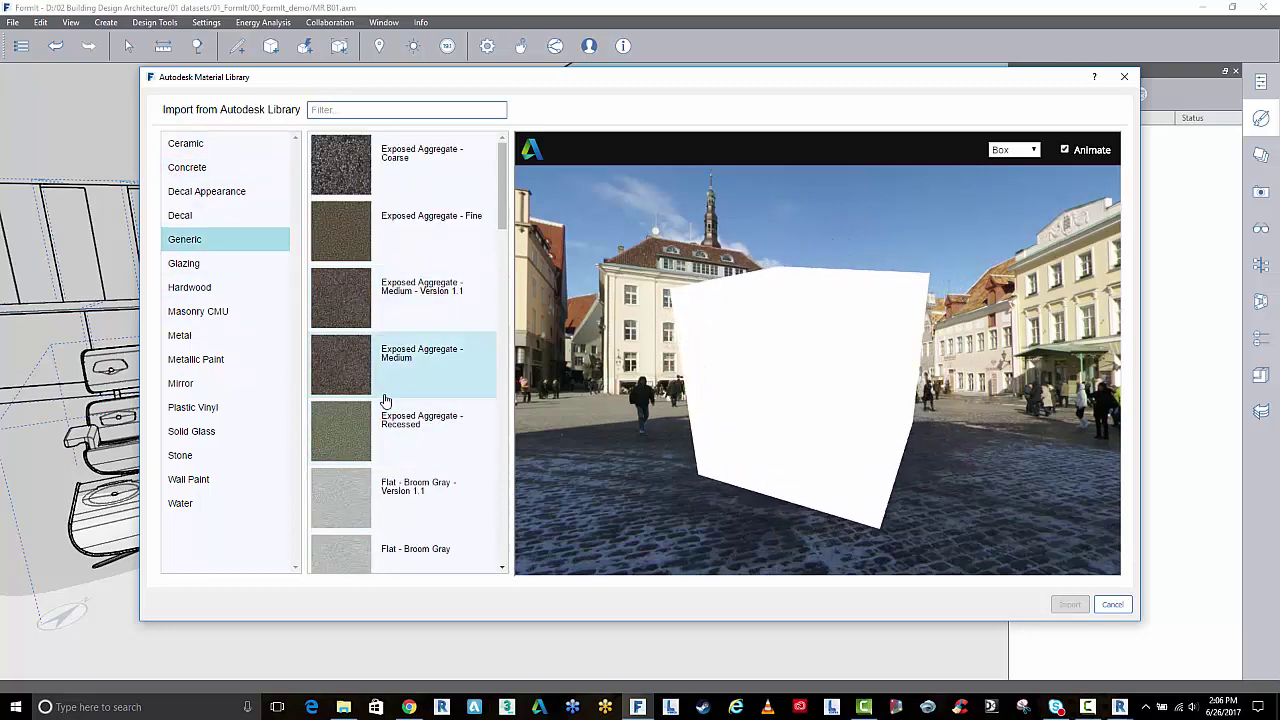
{"action": "scroll", "coordinate": [384, 408], "scroll_direction": "down", "scroll_amount": 7}
{"action": "scroll", "coordinate": [384, 400], "scroll_direction": "down", "scroll_amount": 10}
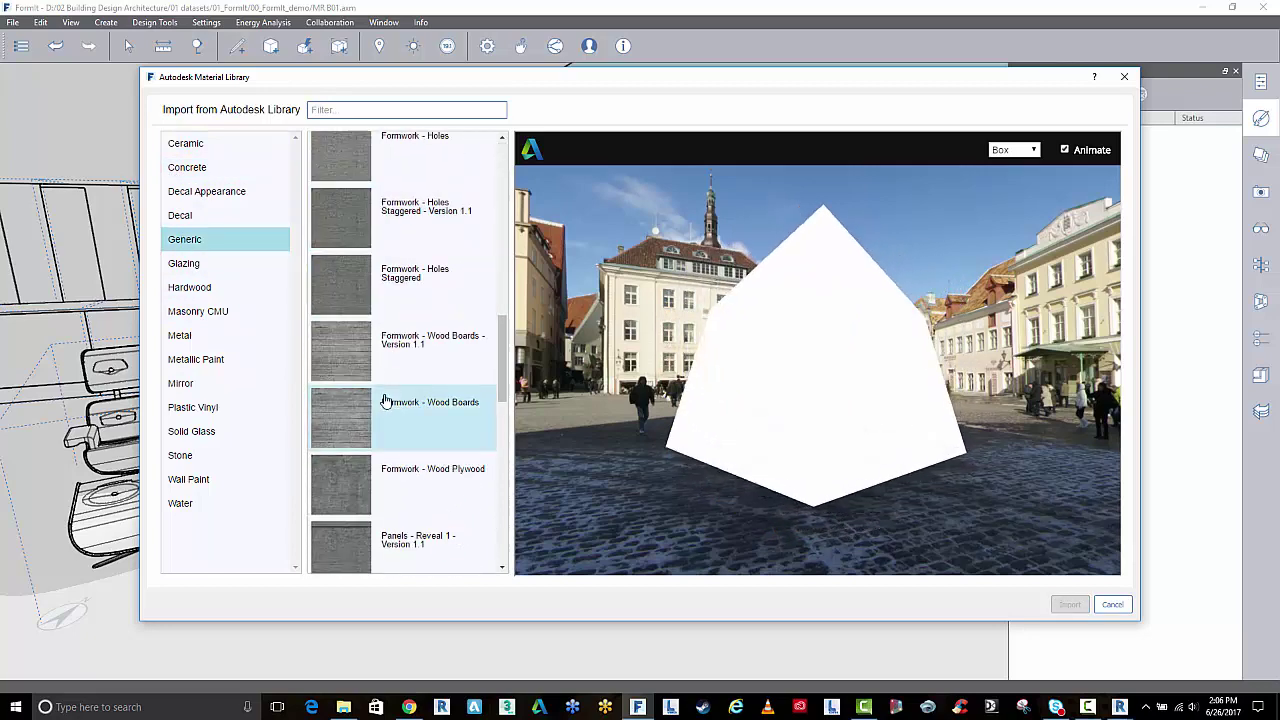
{"action": "scroll", "coordinate": [384, 400], "scroll_direction": "down", "scroll_amount": 8}
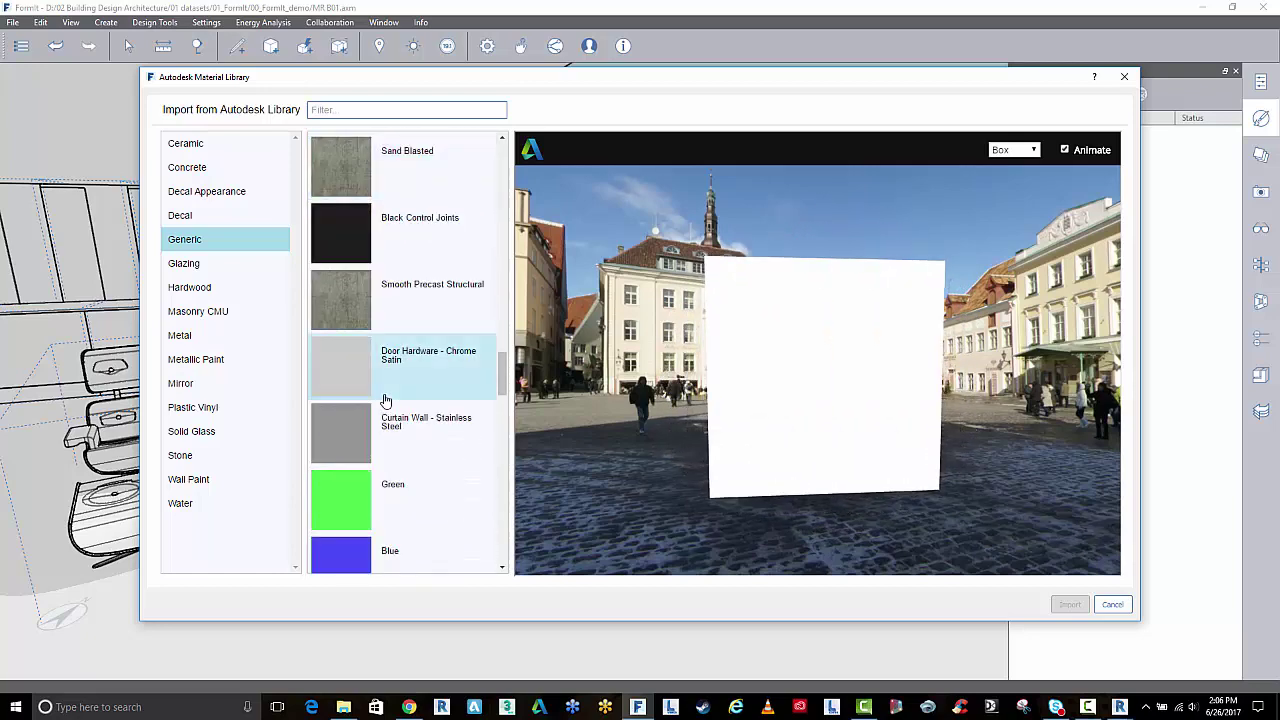
{"action": "scroll", "coordinate": [384, 400], "scroll_direction": "down", "scroll_amount": 6}
{"action": "scroll", "coordinate": [384, 400], "scroll_direction": "down", "scroll_amount": 8}
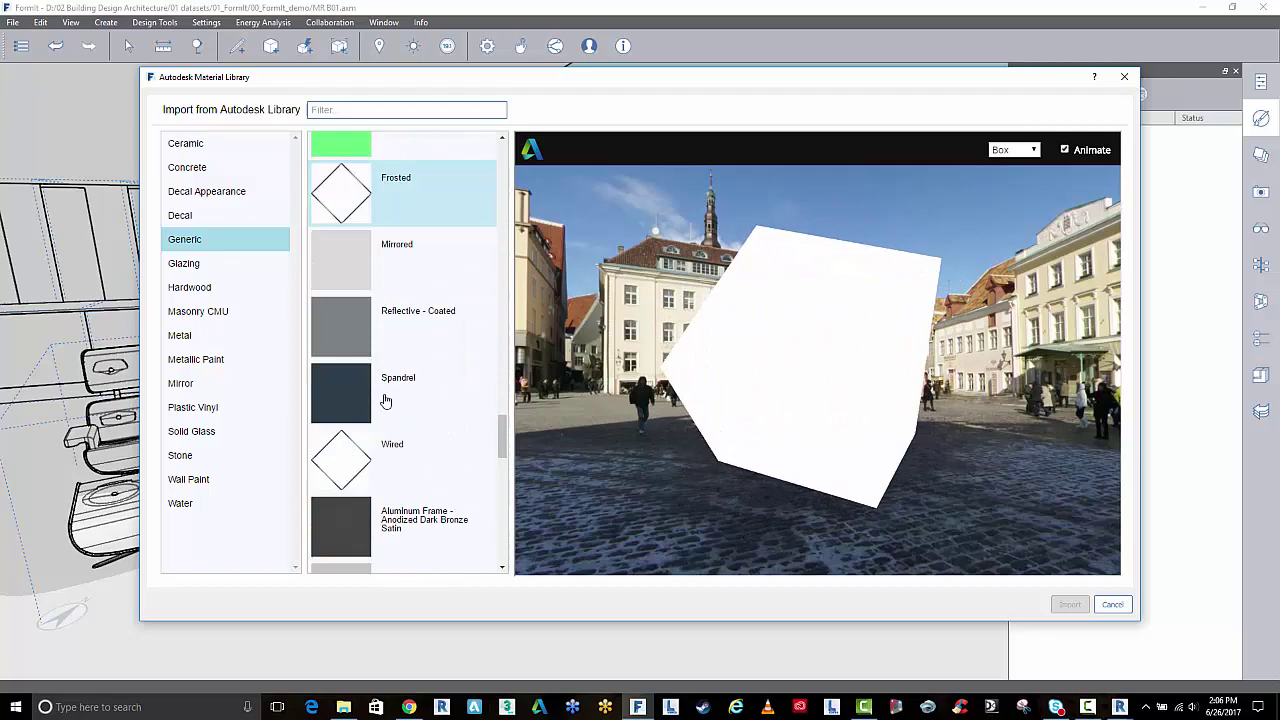
{"action": "scroll", "coordinate": [385, 400], "scroll_direction": "down", "scroll_amount": 3}
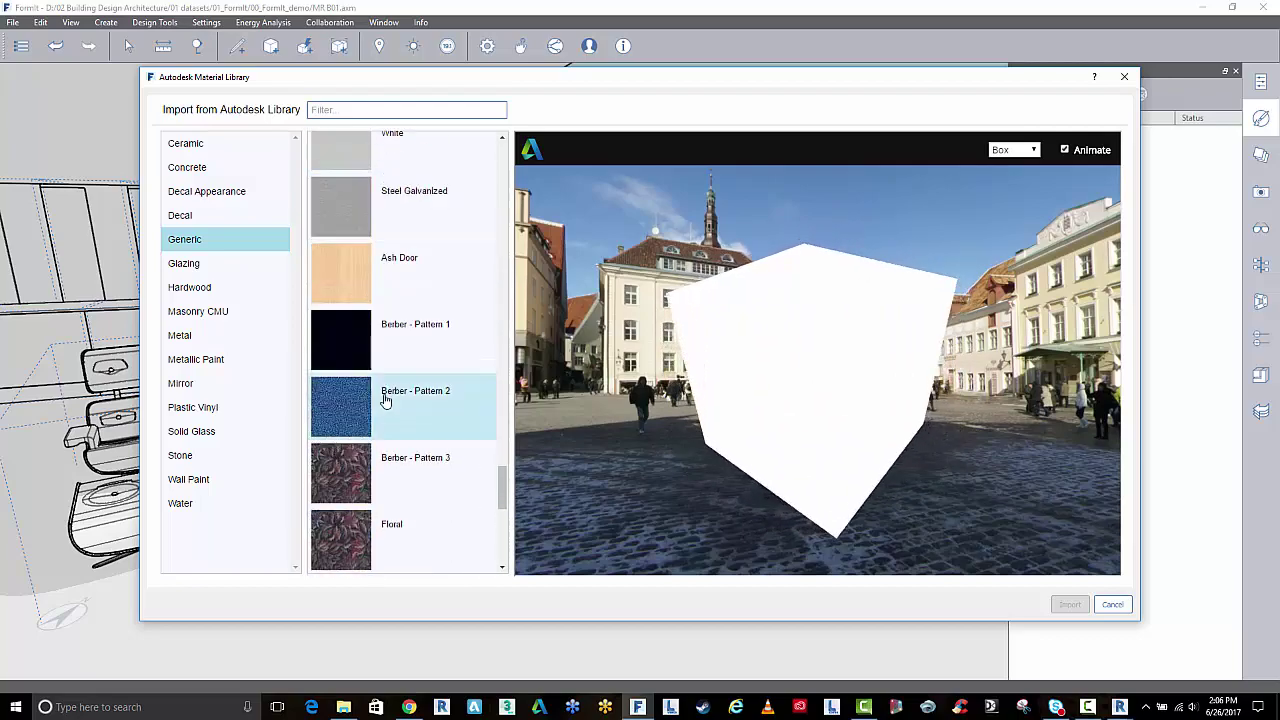
{"action": "left_click", "coordinate": [341, 405]}
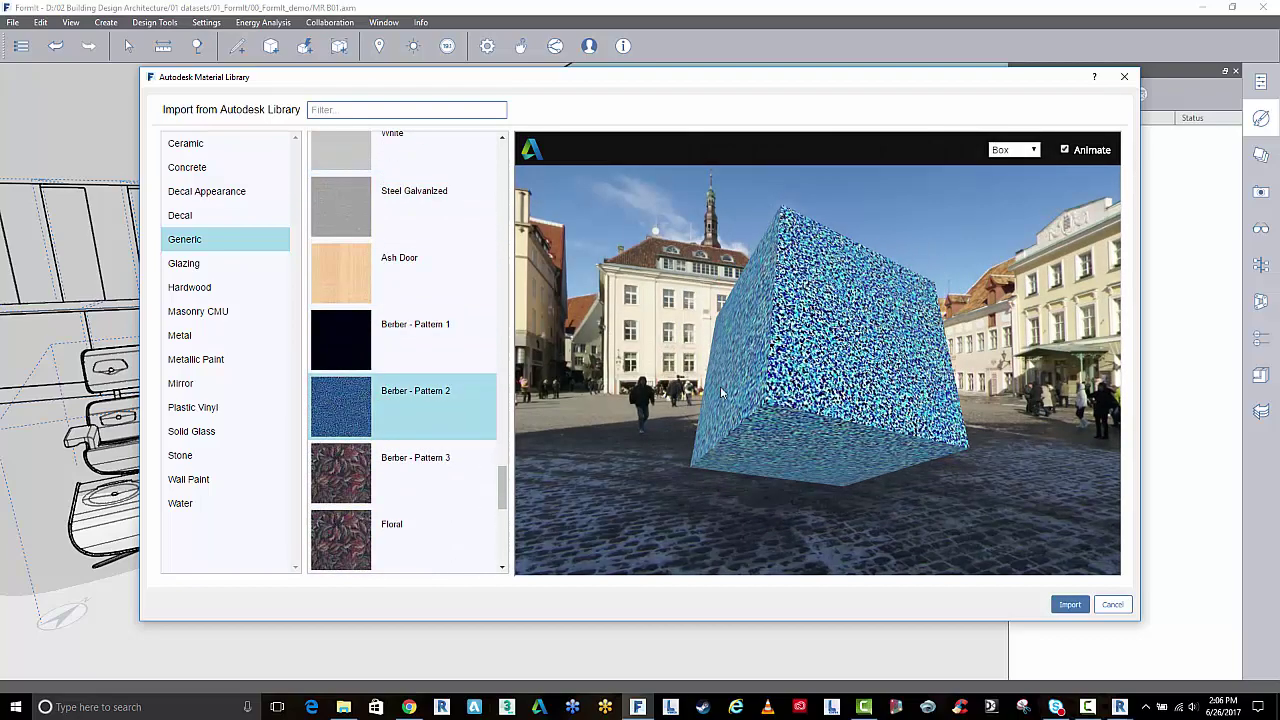
Step: Import the Floral material from the library's Generic category
{"action": "scroll", "coordinate": [400, 449], "scroll_direction": "down", "scroll_amount": 4}
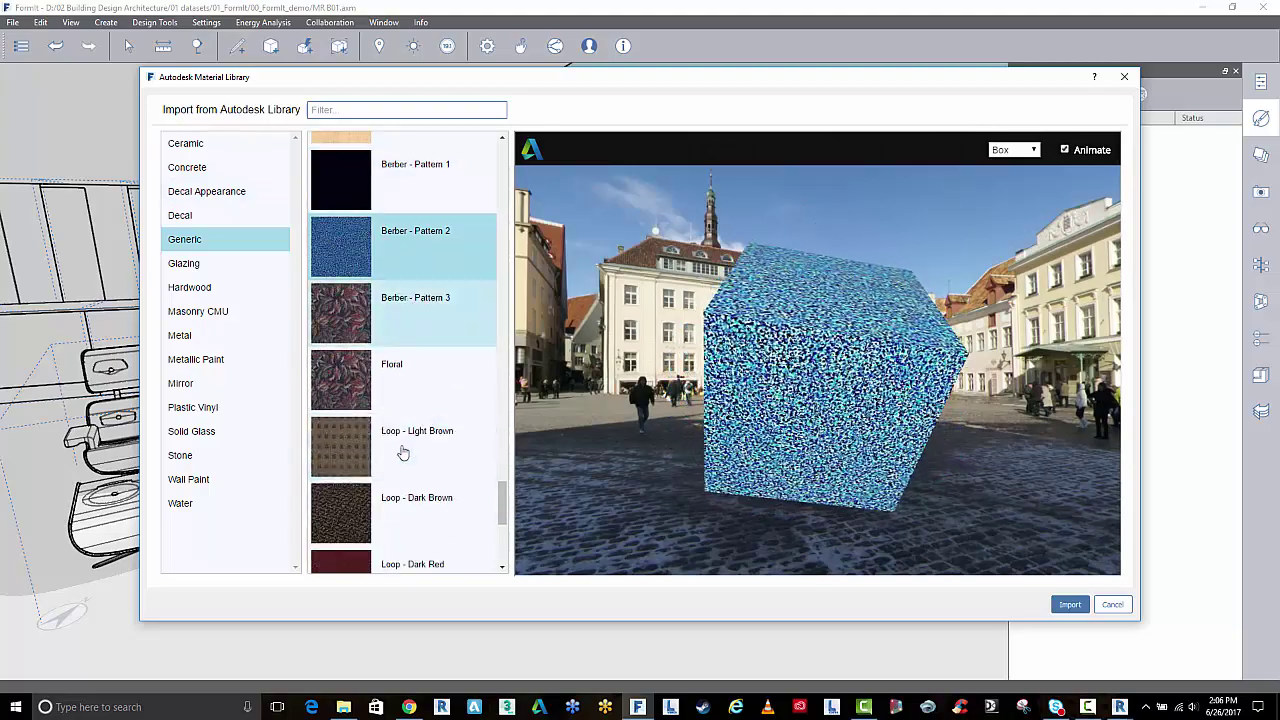
{"action": "left_click", "coordinate": [350, 325]}
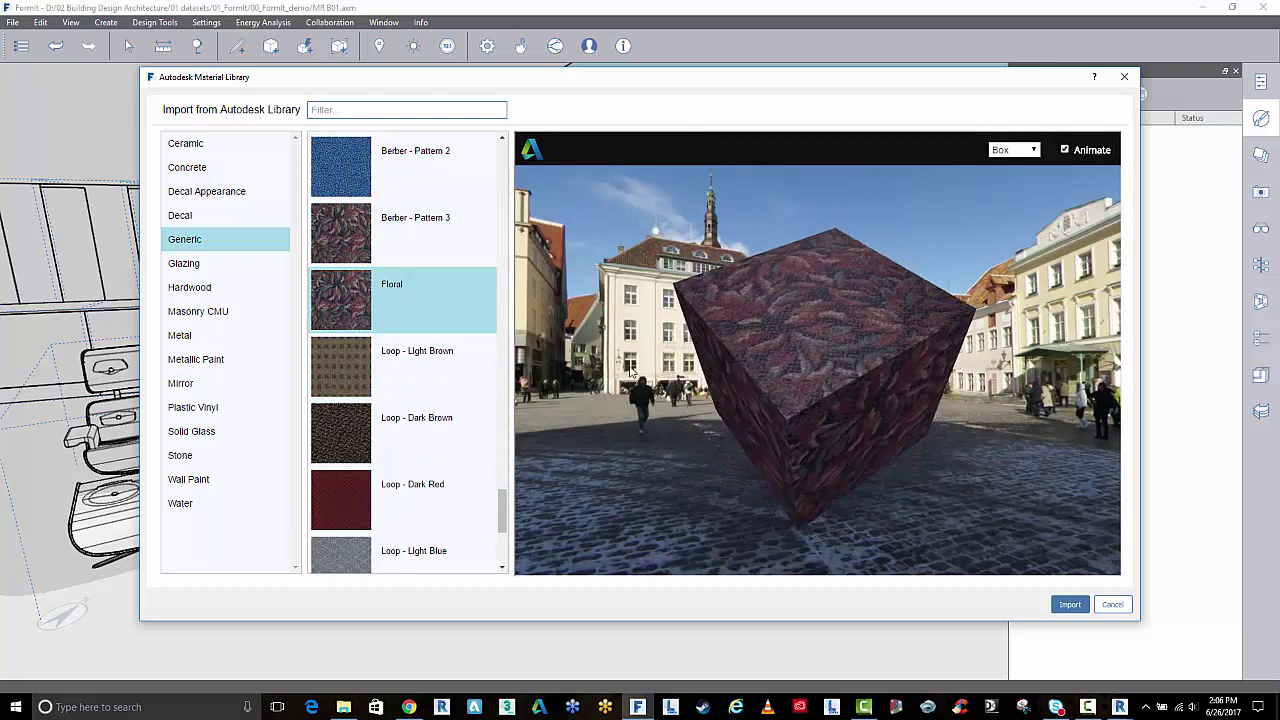
{"action": "left_click", "coordinate": [1067, 607]}
Step: Open the Floral material for editing and change its base colour to white
{"action": "left_click", "coordinate": [1053, 212]}
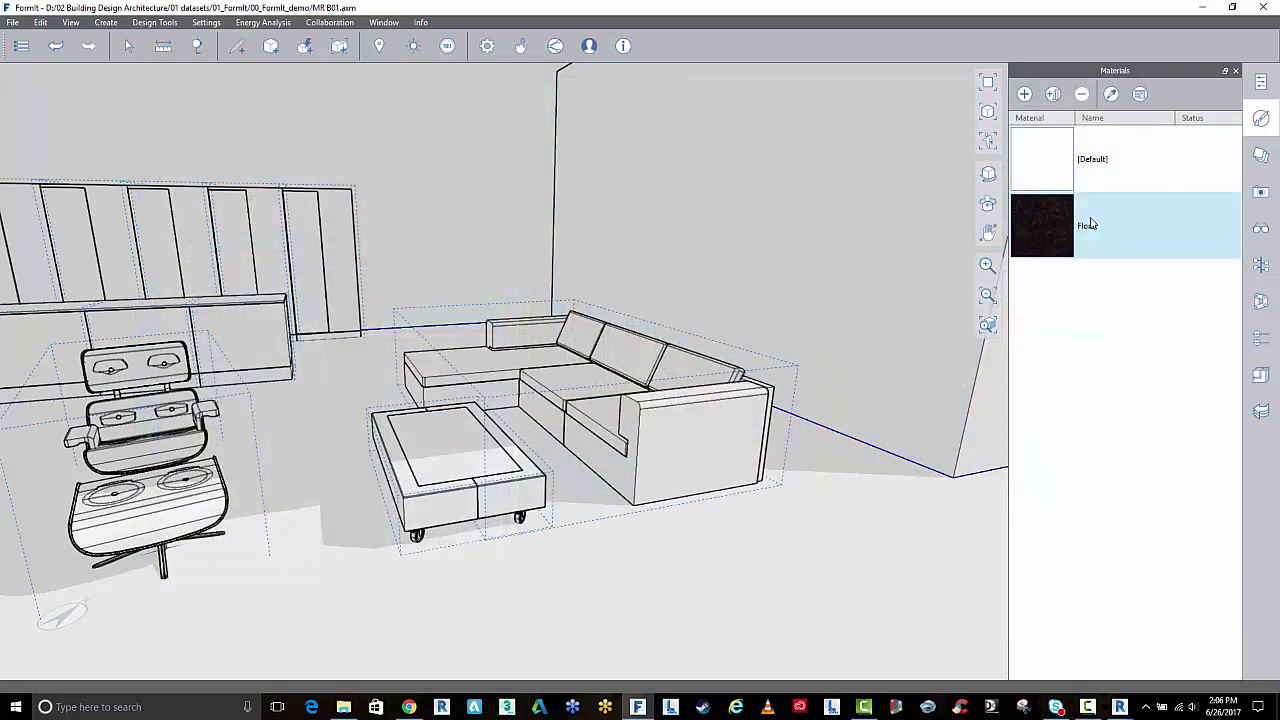
{"action": "right_click", "coordinate": [1058, 230]}
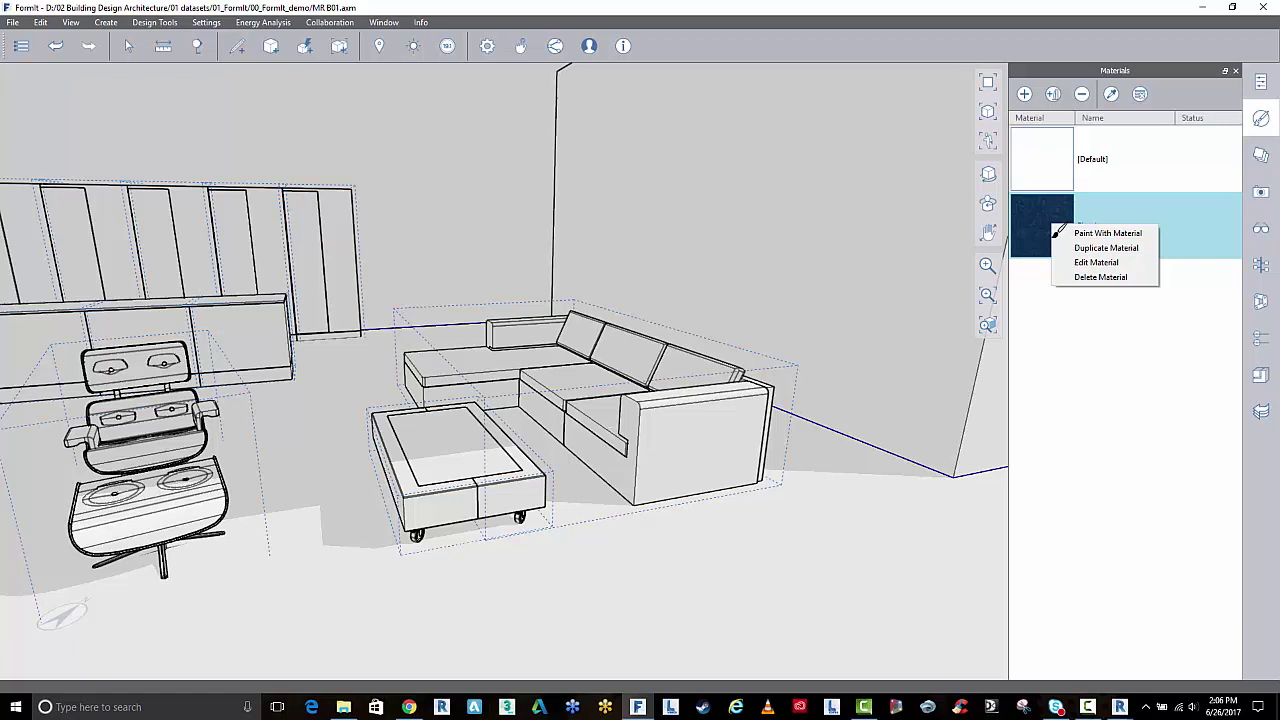
{"action": "left_click", "coordinate": [1090, 263]}
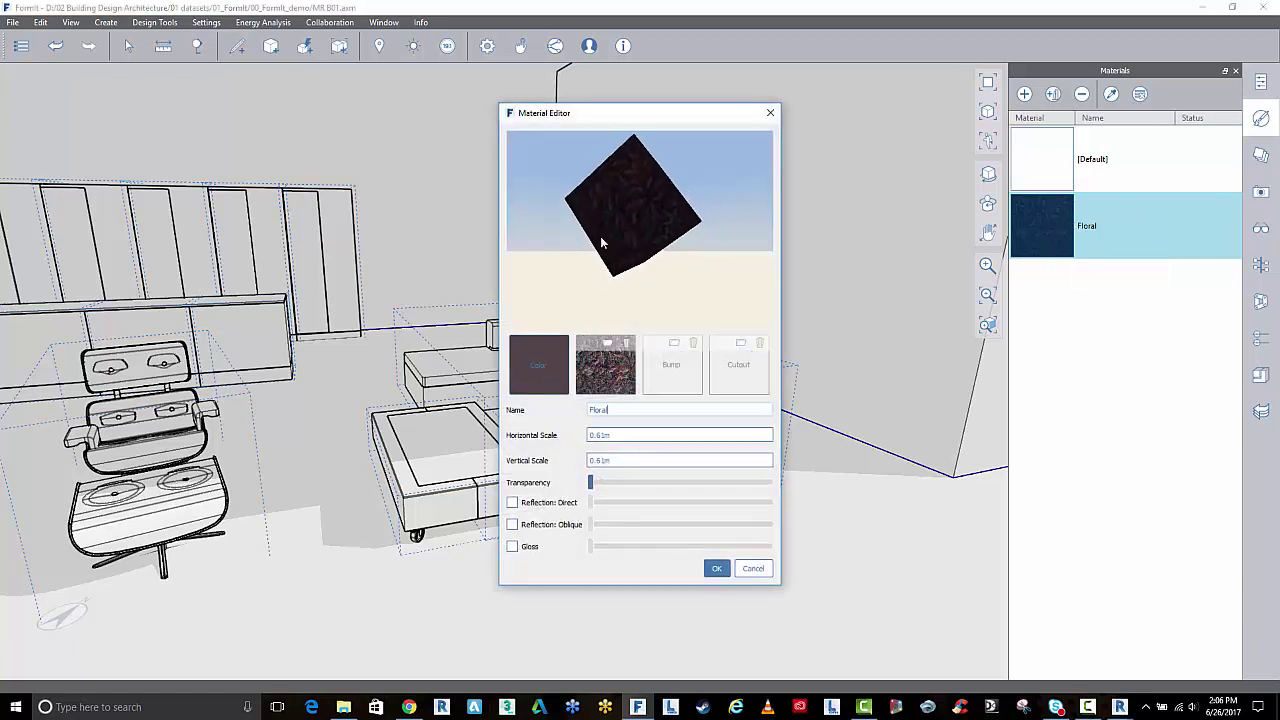
{"action": "left_click", "coordinate": [534, 372]}
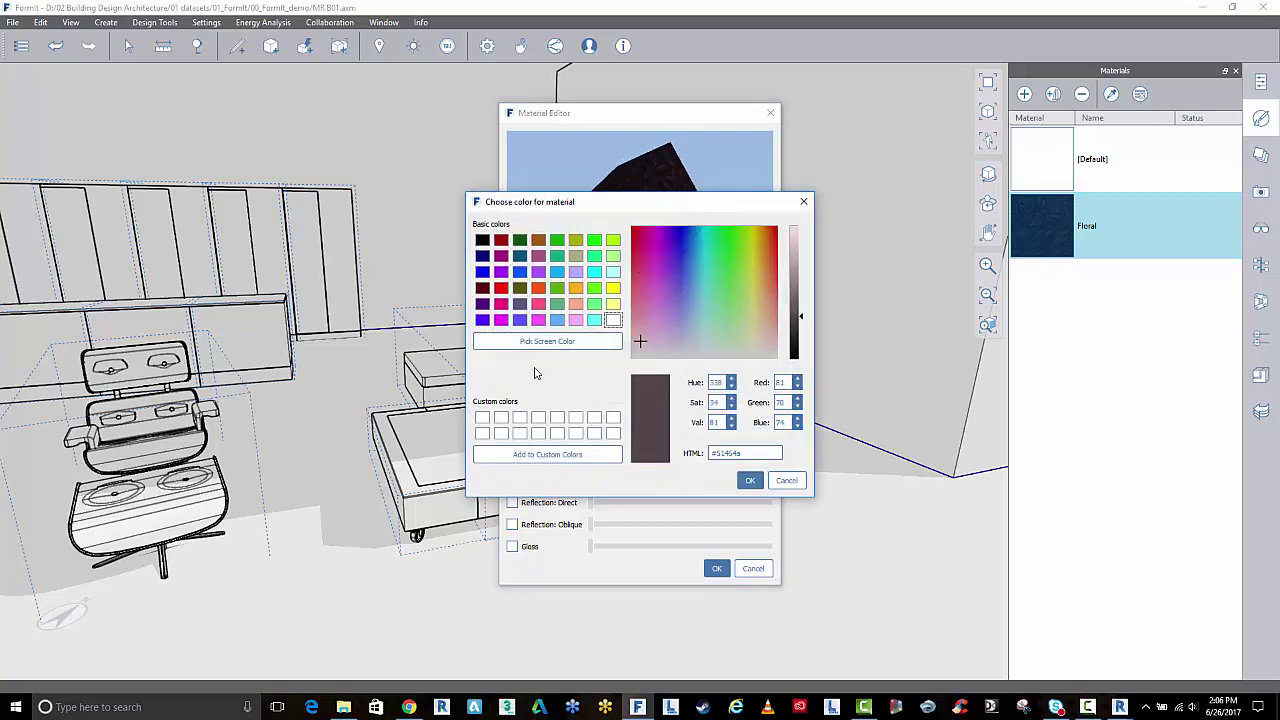
{"action": "left_click", "coordinate": [613, 418]}
{"action": "left_click", "coordinate": [749, 481]}
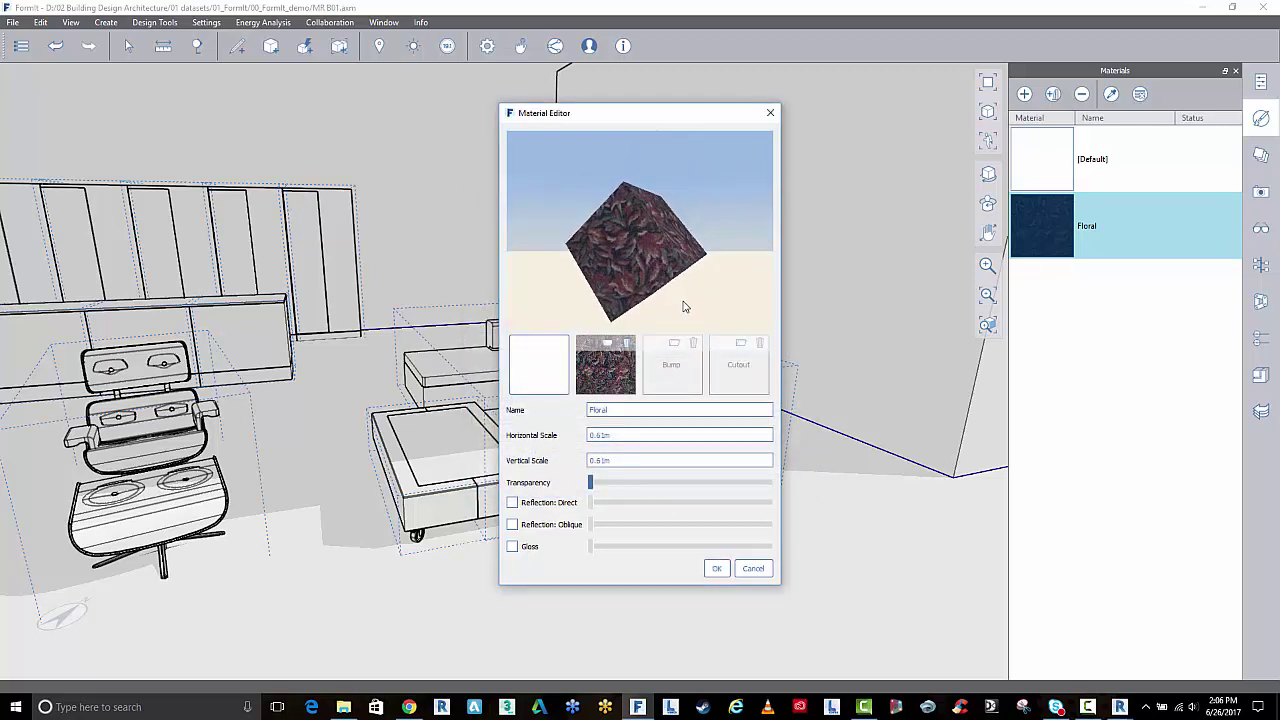
Step: Set Floral's horizontal and vertical scale to 0.3 m, enable slight direct reflection, oblique reflection and gloss, and save the material
{"action": "left_click", "coordinate": [623, 433]}
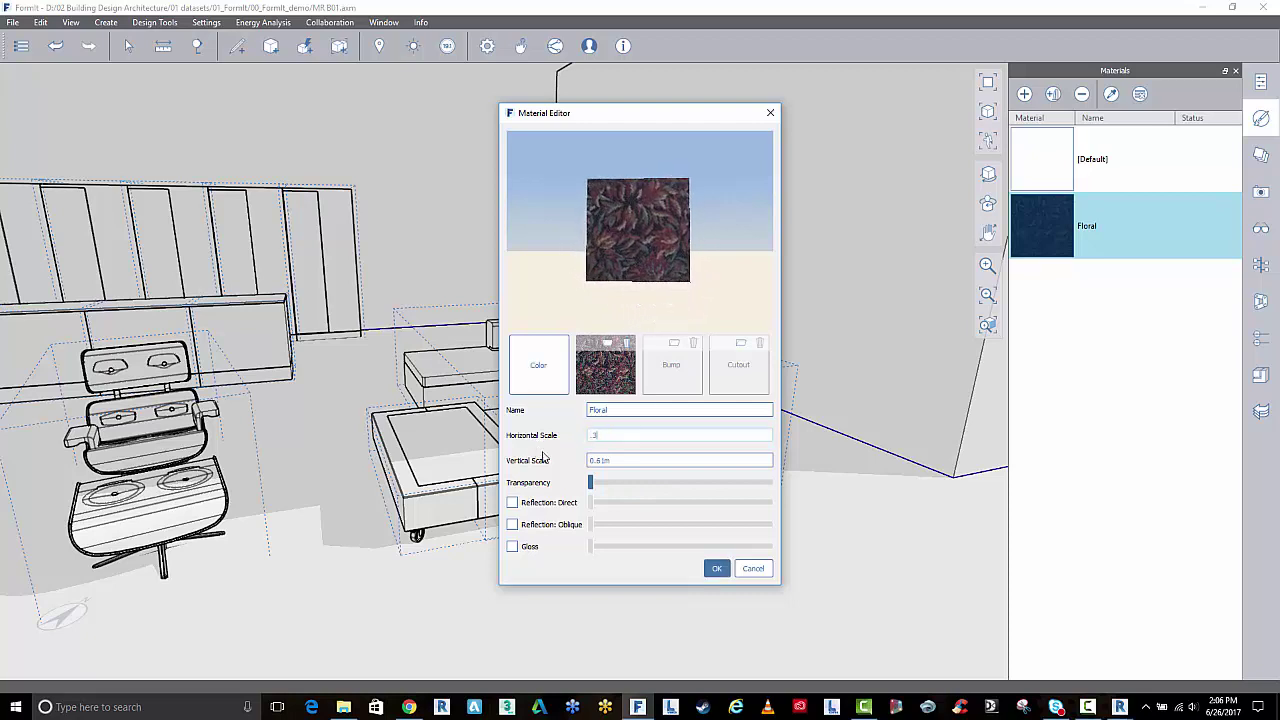
{"action": "left_click", "coordinate": [629, 460]}
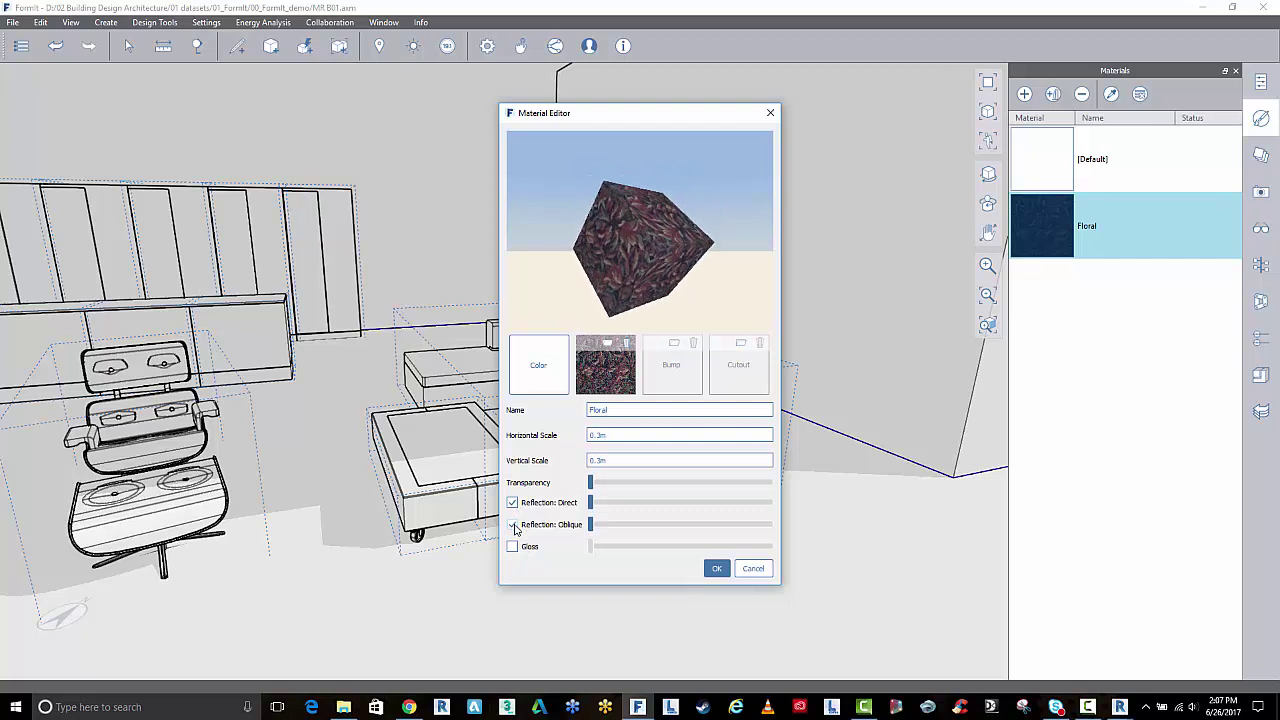
{"action": "left_click", "coordinate": [513, 548]}
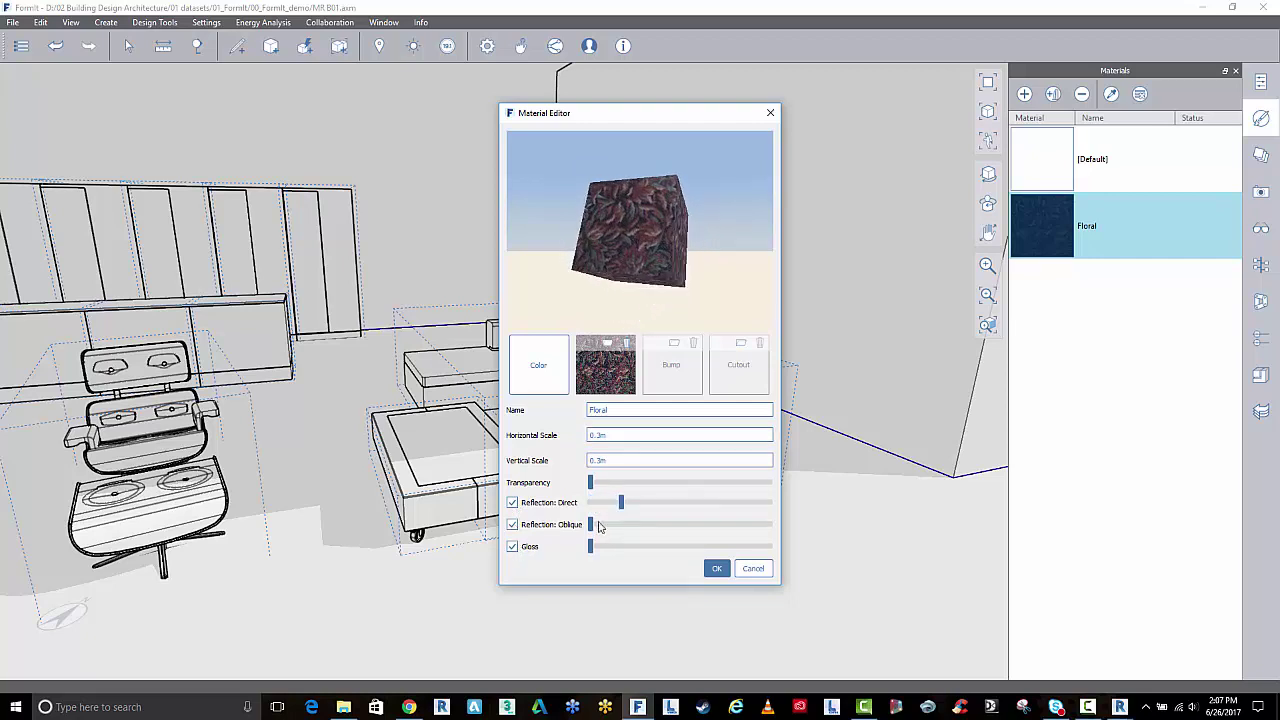
{"action": "left_click", "coordinate": [771, 525]}
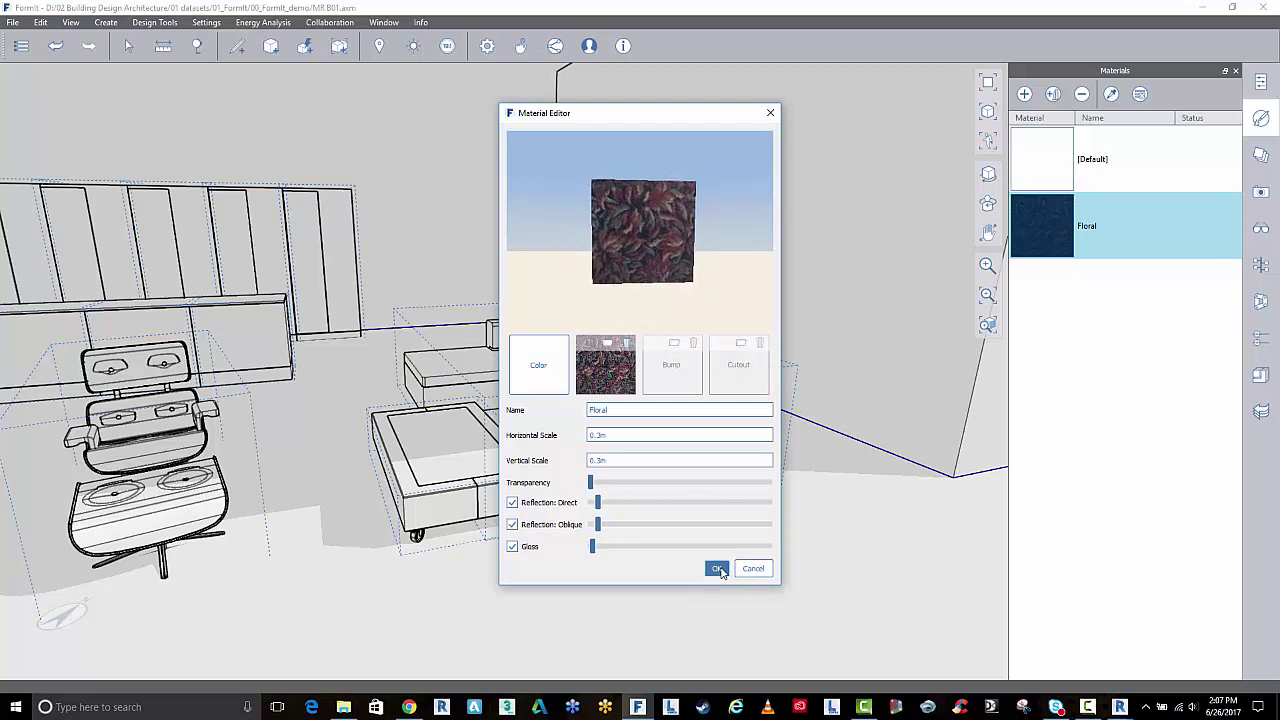
{"action": "left_click", "coordinate": [719, 569]}
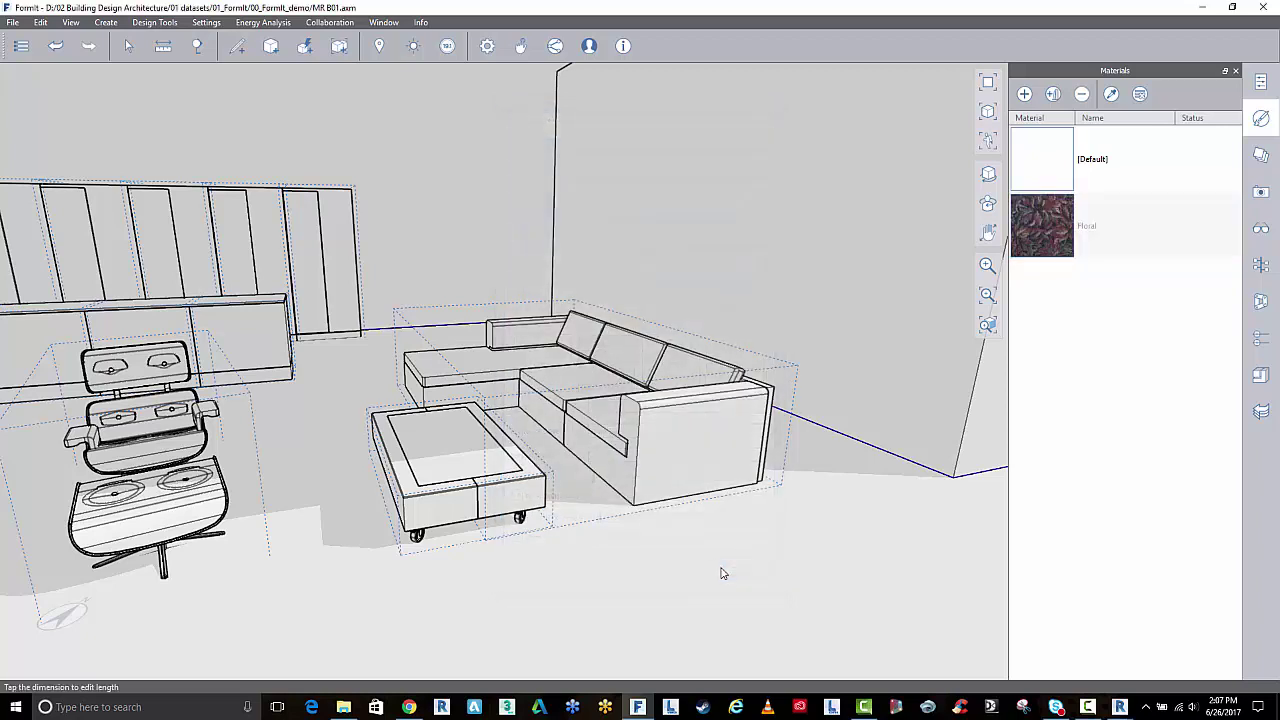
Step: Paint the entire L-shaped sofa group with the Floral material and finish painting
{"action": "left_click", "coordinate": [700, 427]}
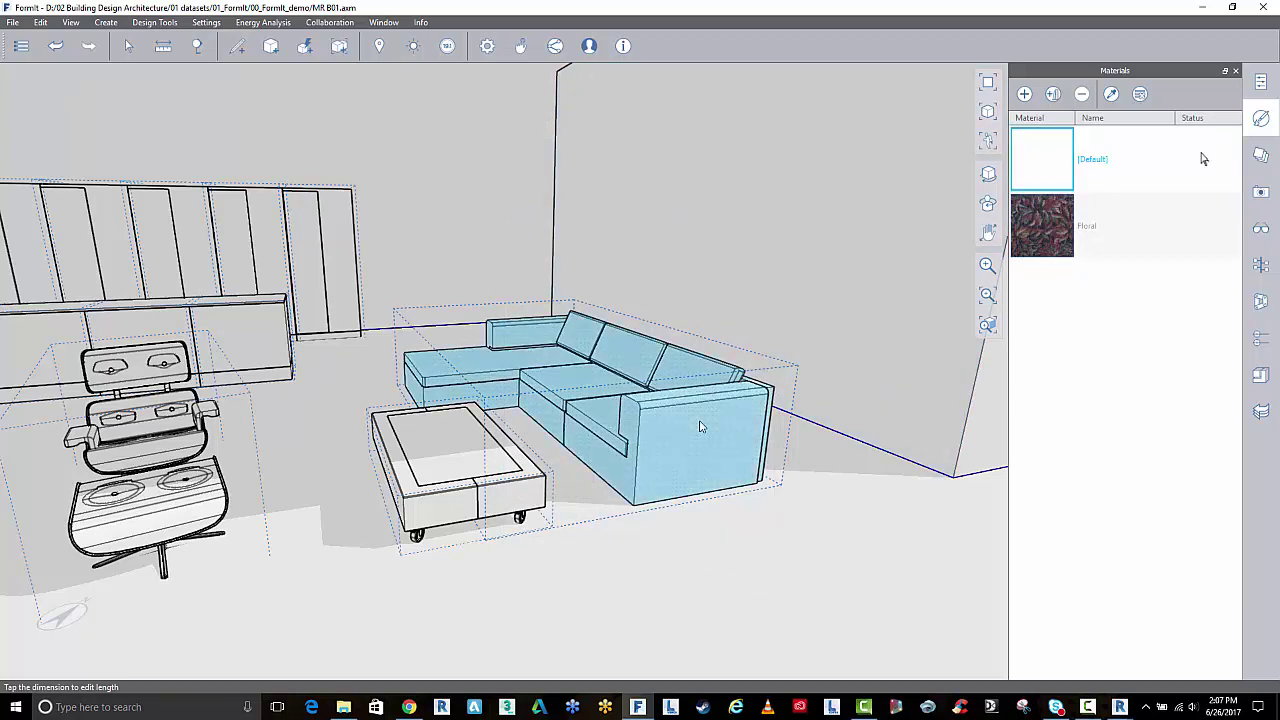
{"action": "right_click", "coordinate": [1045, 215]}
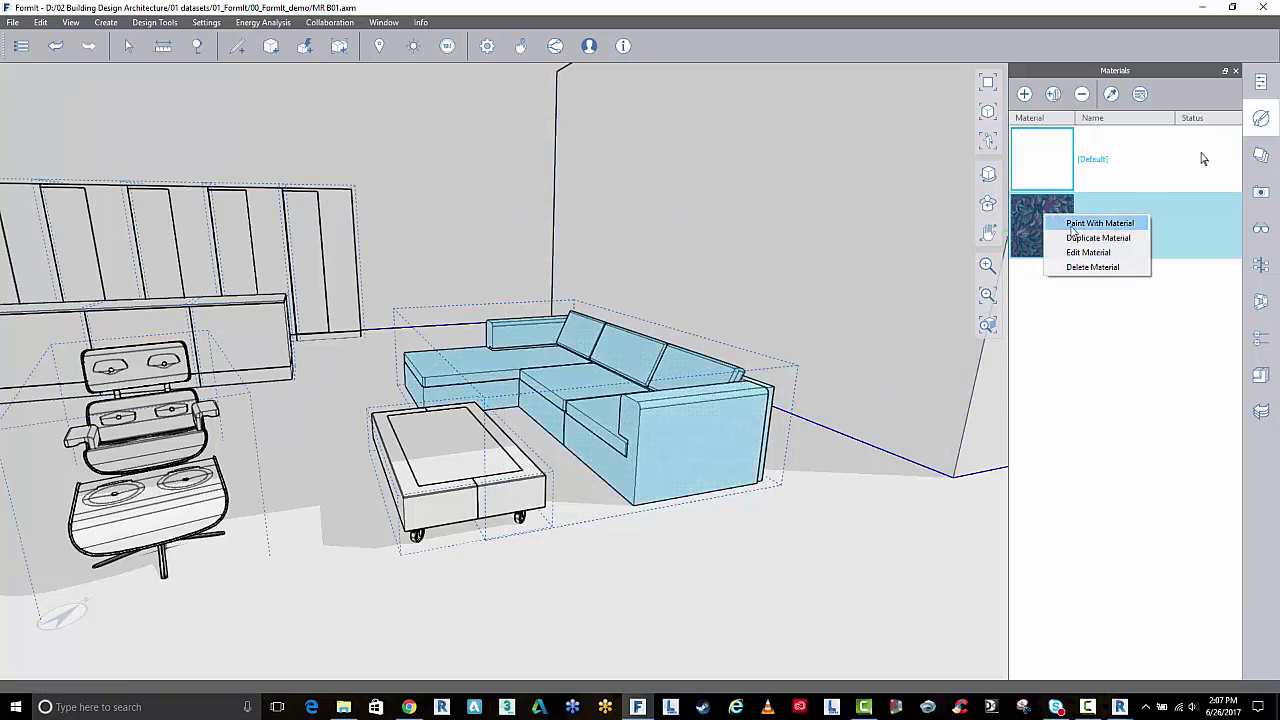
{"action": "left_click", "coordinate": [1098, 223]}
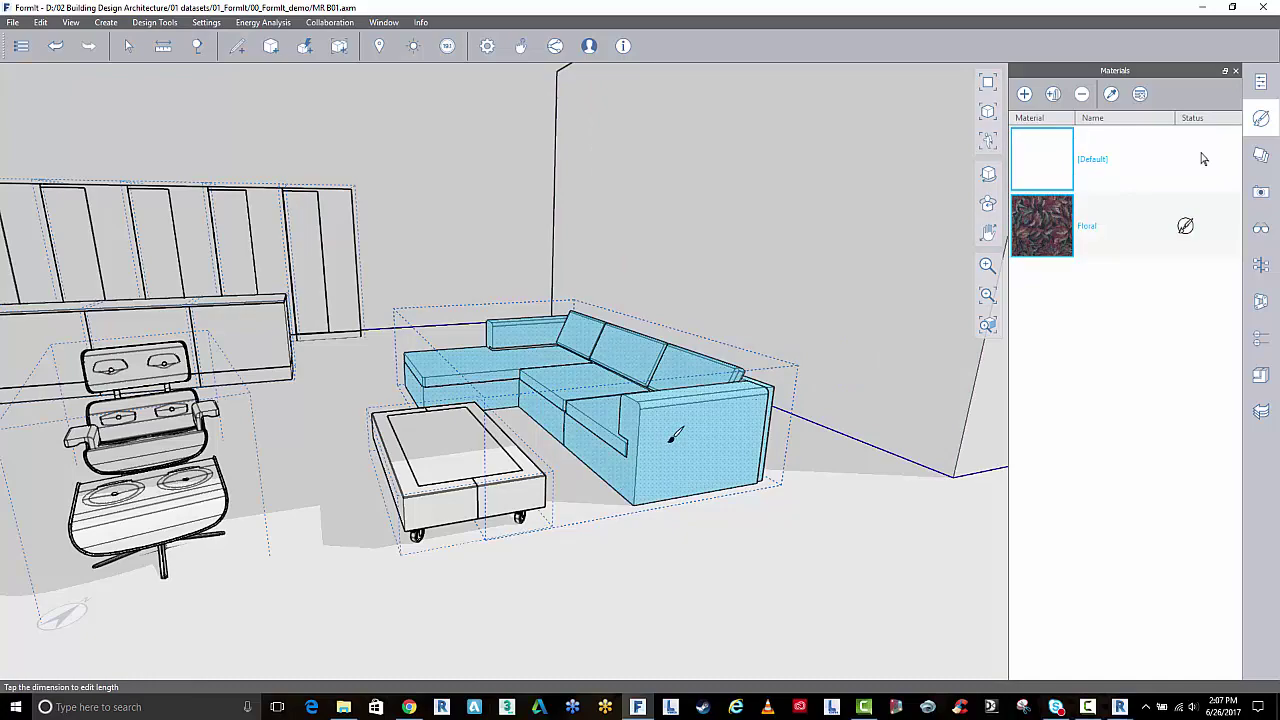
{"action": "left_click", "coordinate": [1200, 225]}
{"action": "scroll", "coordinate": [680, 422], "scroll_direction": "up", "scroll_amount": 5}
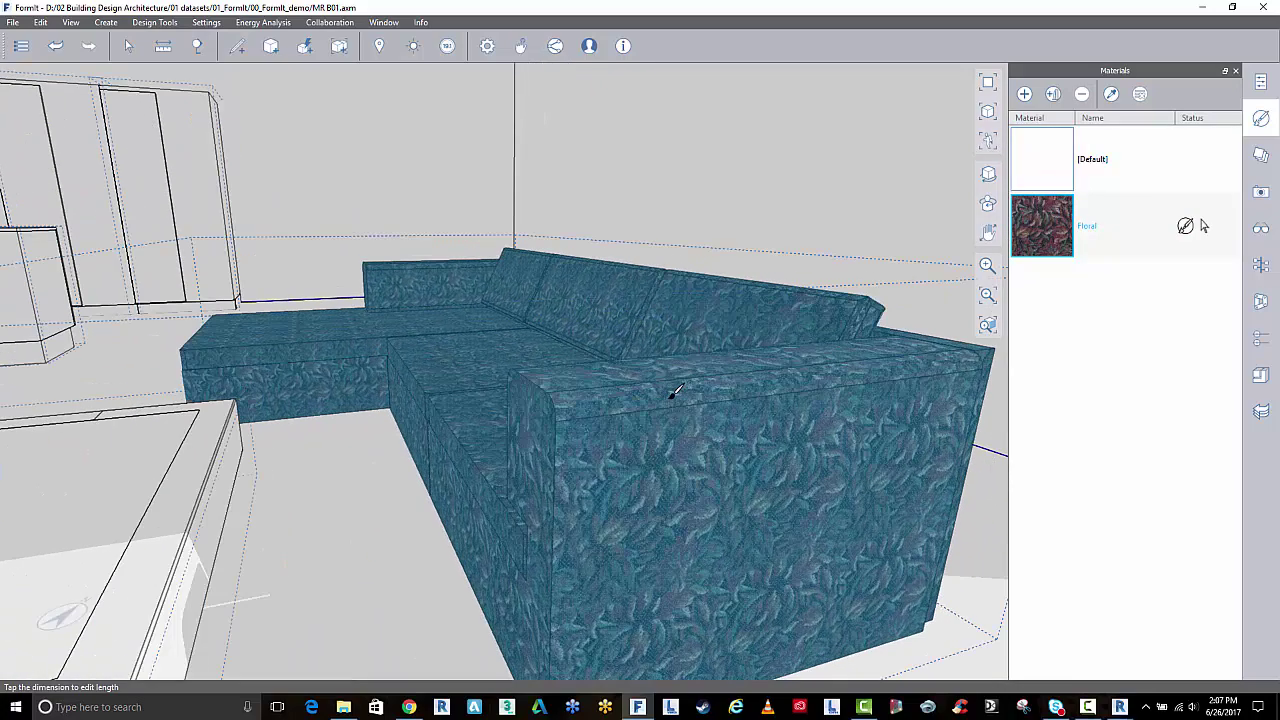
{"action": "scroll", "coordinate": [674, 392], "scroll_direction": "down", "scroll_amount": 5}
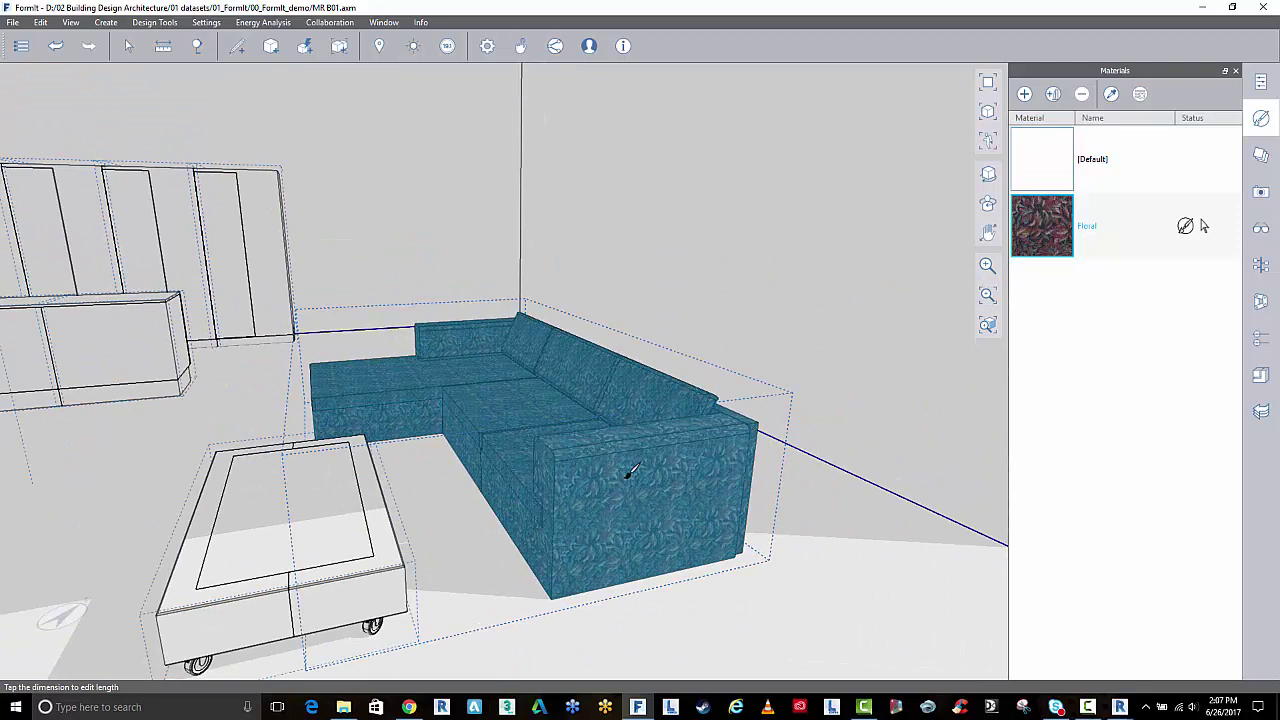
{"action": "key", "text": "Escape"}
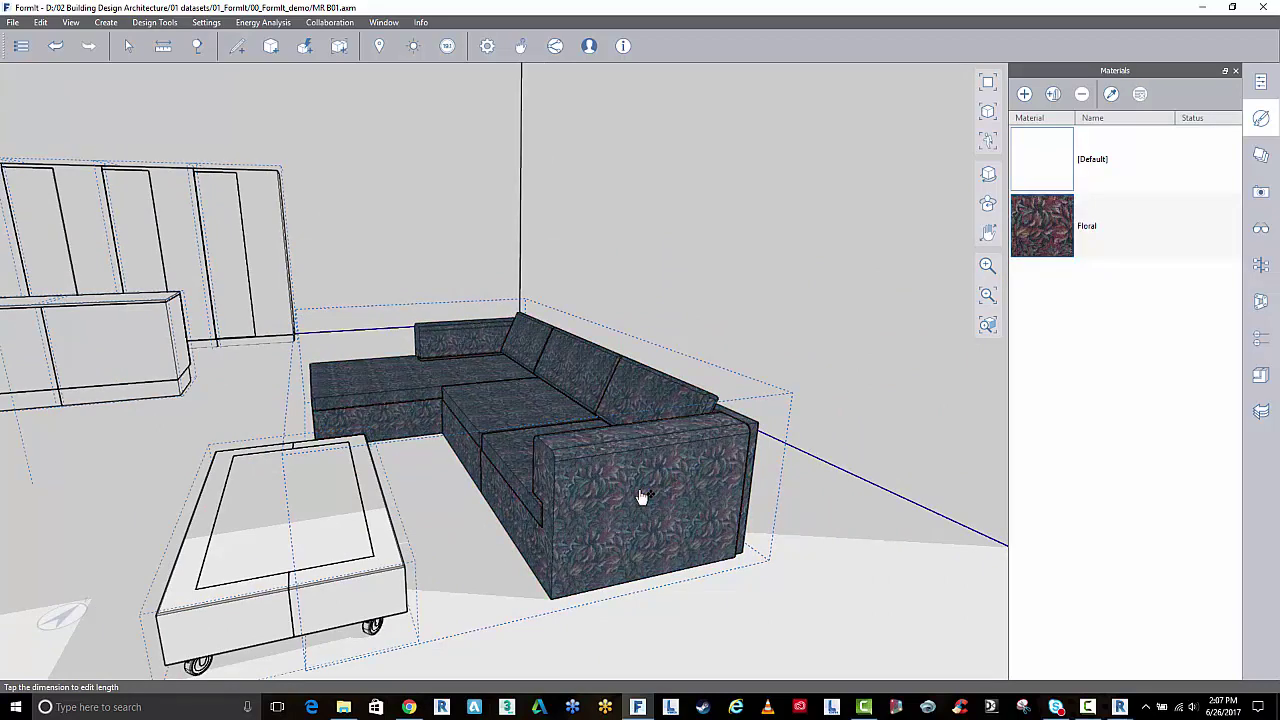
Step: Import the Berber - Pattern 2 material and open the sofa group for editing
{"action": "left_click", "coordinate": [1053, 93]}
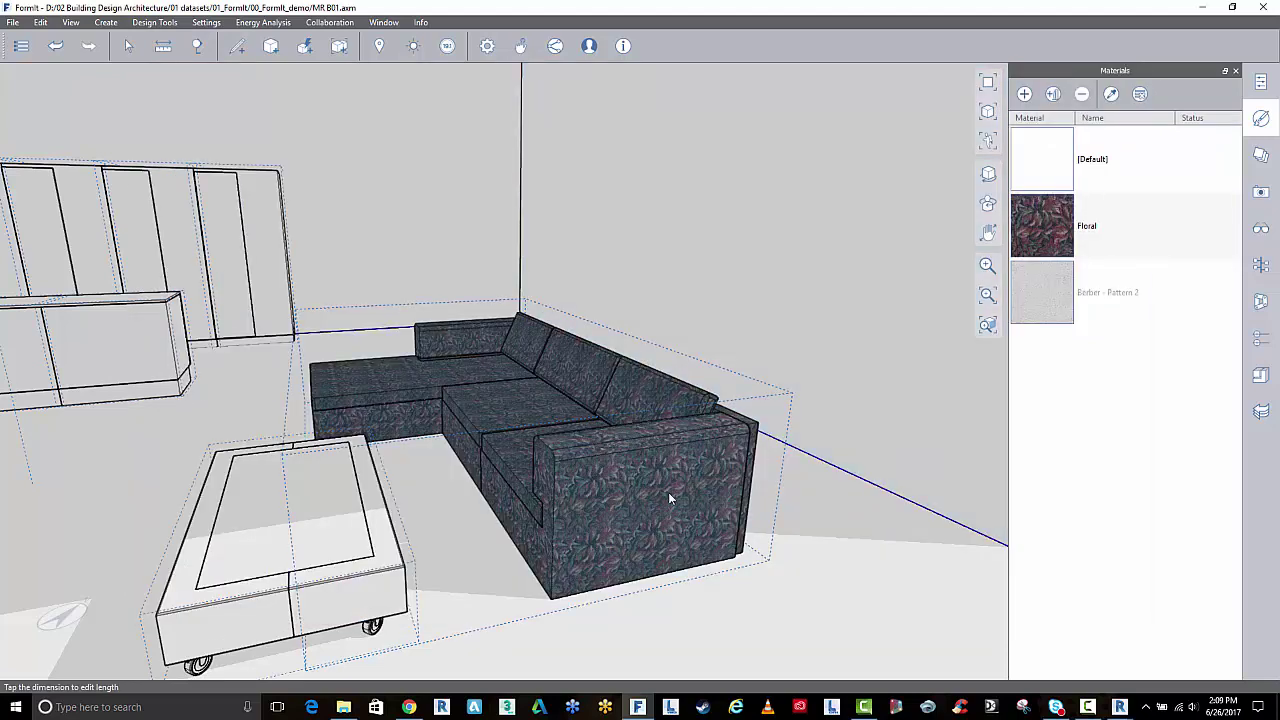
{"action": "left_click", "coordinate": [636, 493]}
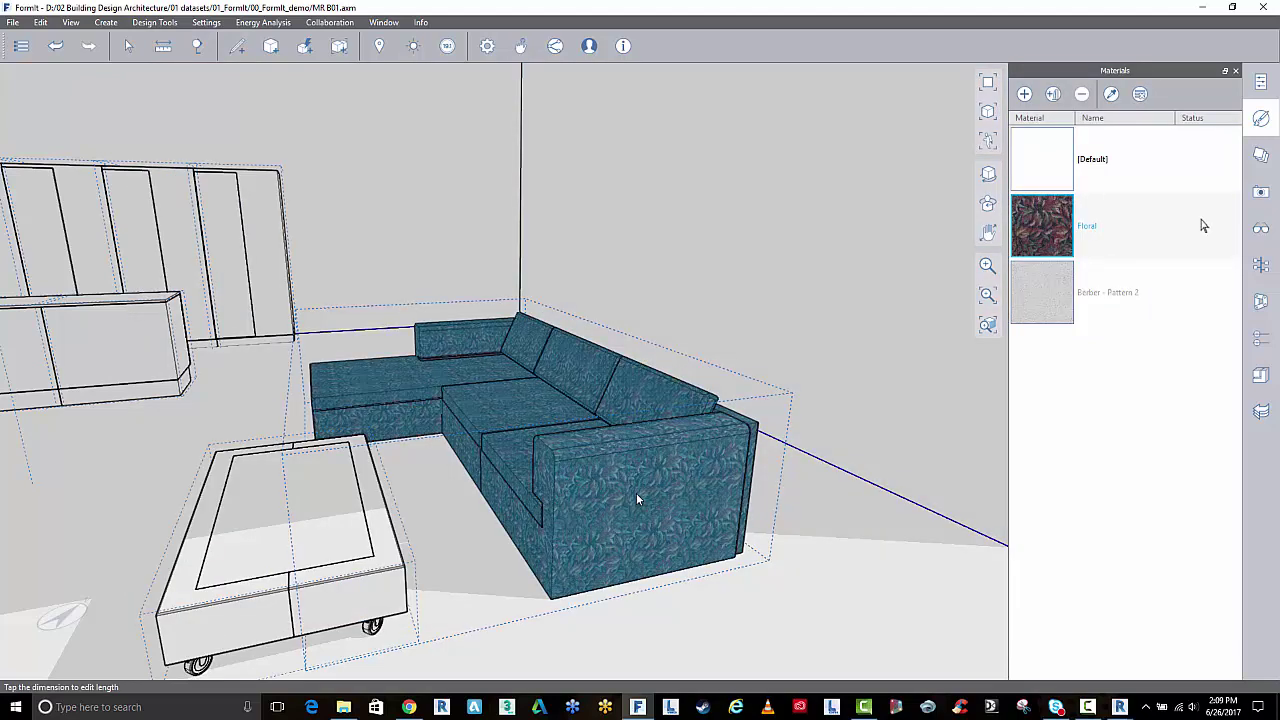
{"action": "right_click", "coordinate": [637, 495]}
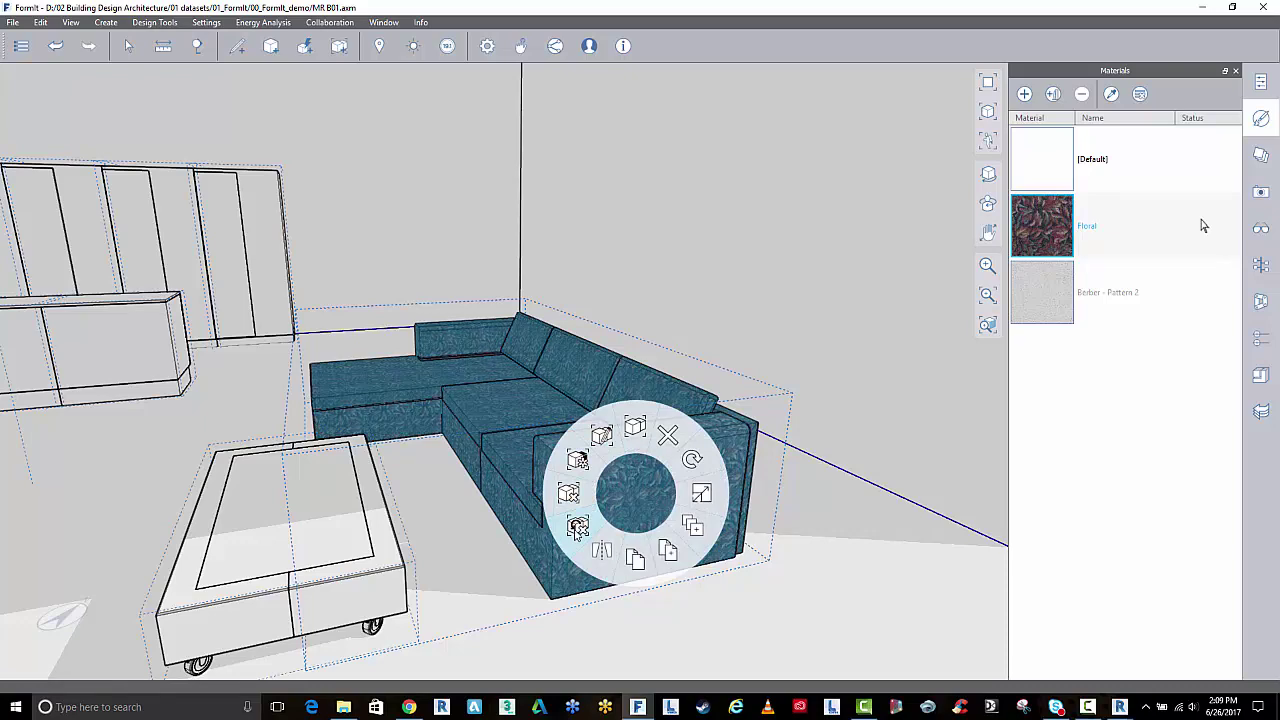
{"action": "left_click", "coordinate": [608, 441]}
{"action": "left_click", "coordinate": [1203, 226]}
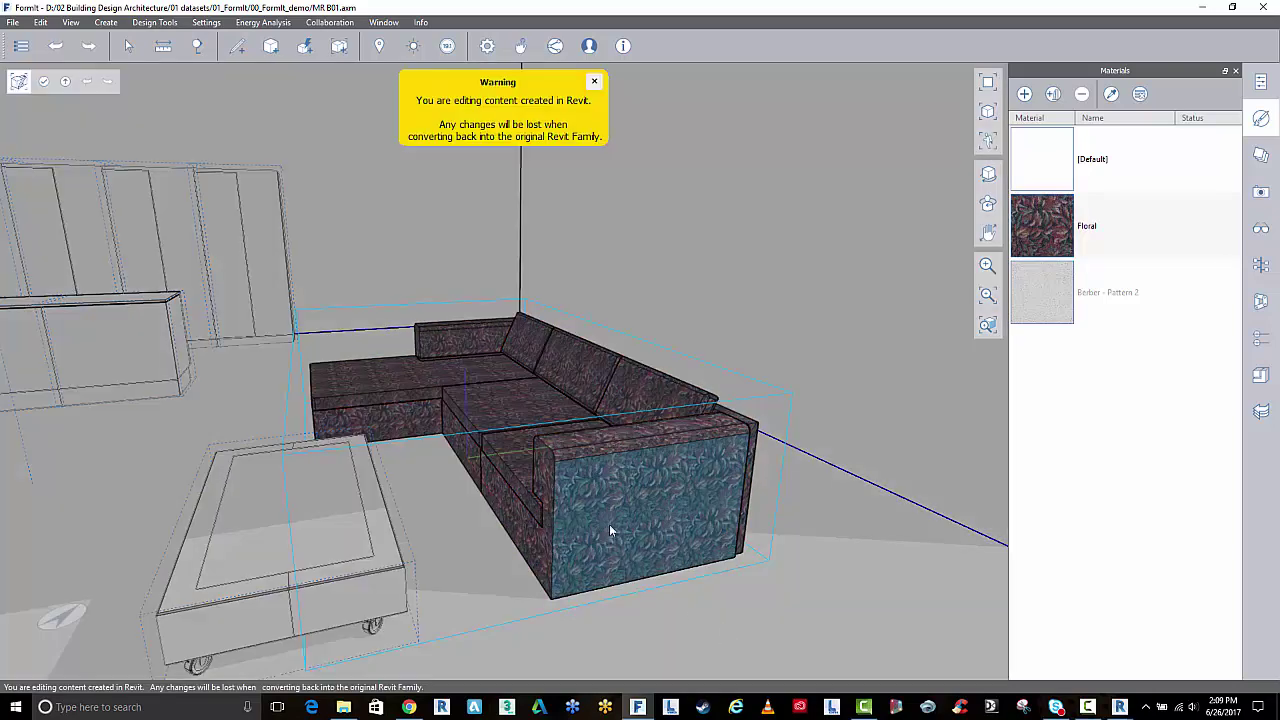
Step: Paint the outer side, rounded edge and top of the sofa's near armrest with the Berber - Pattern 2 material
{"action": "left_click", "coordinate": [1040, 310]}
{"action": "right_click", "coordinate": [1036, 318]}
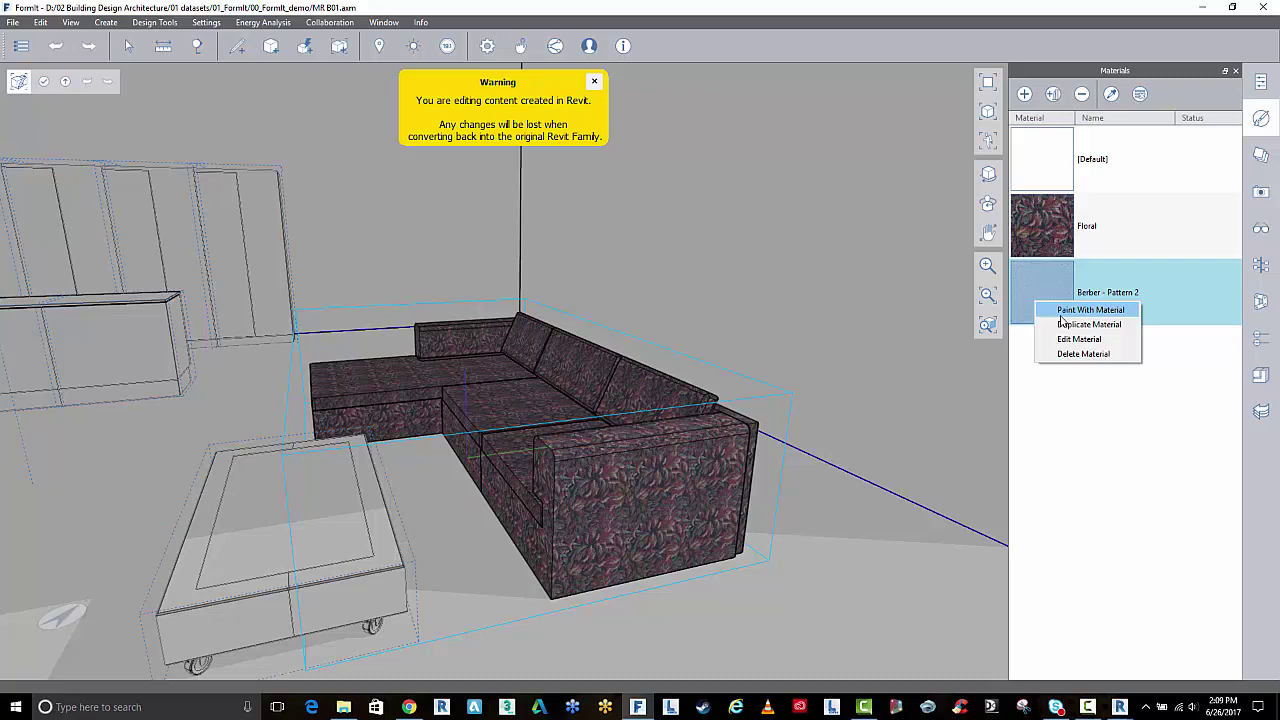
{"action": "left_click", "coordinate": [1061, 314]}
{"action": "left_click", "coordinate": [702, 499]}
{"action": "scroll", "coordinate": [610, 460], "scroll_direction": "up", "scroll_amount": 4}
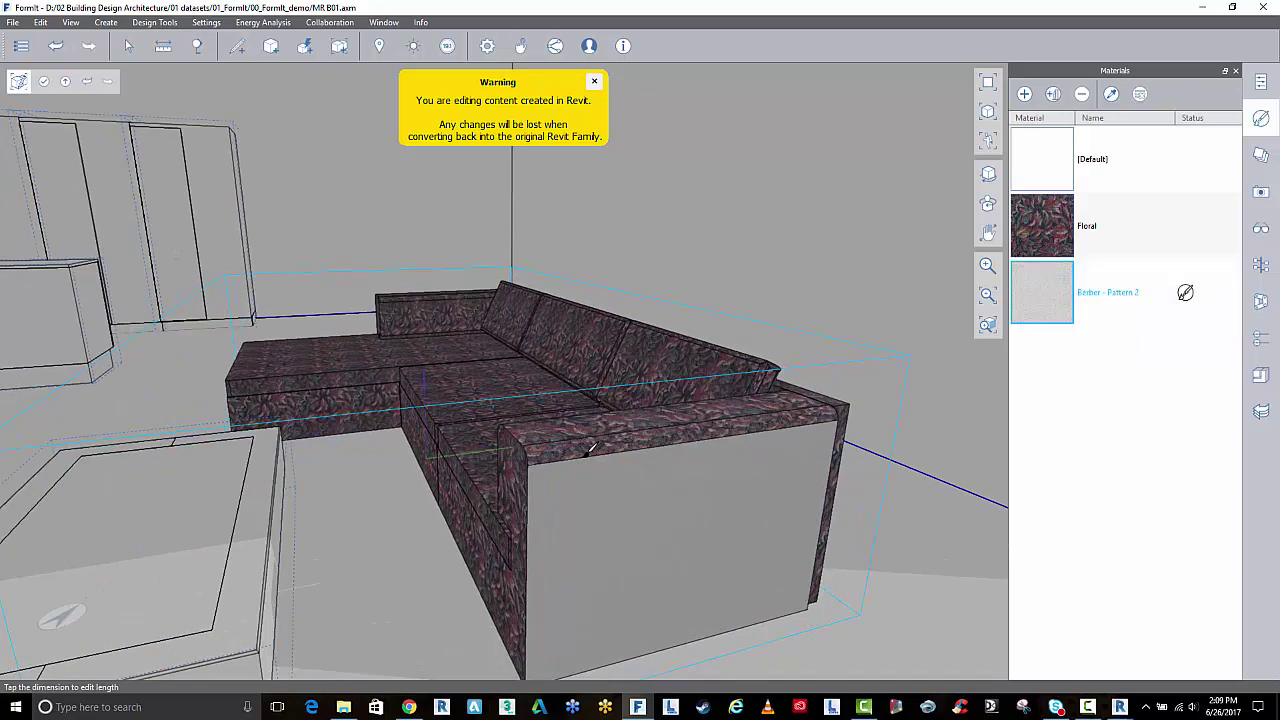
{"action": "left_click", "coordinate": [566, 416]}
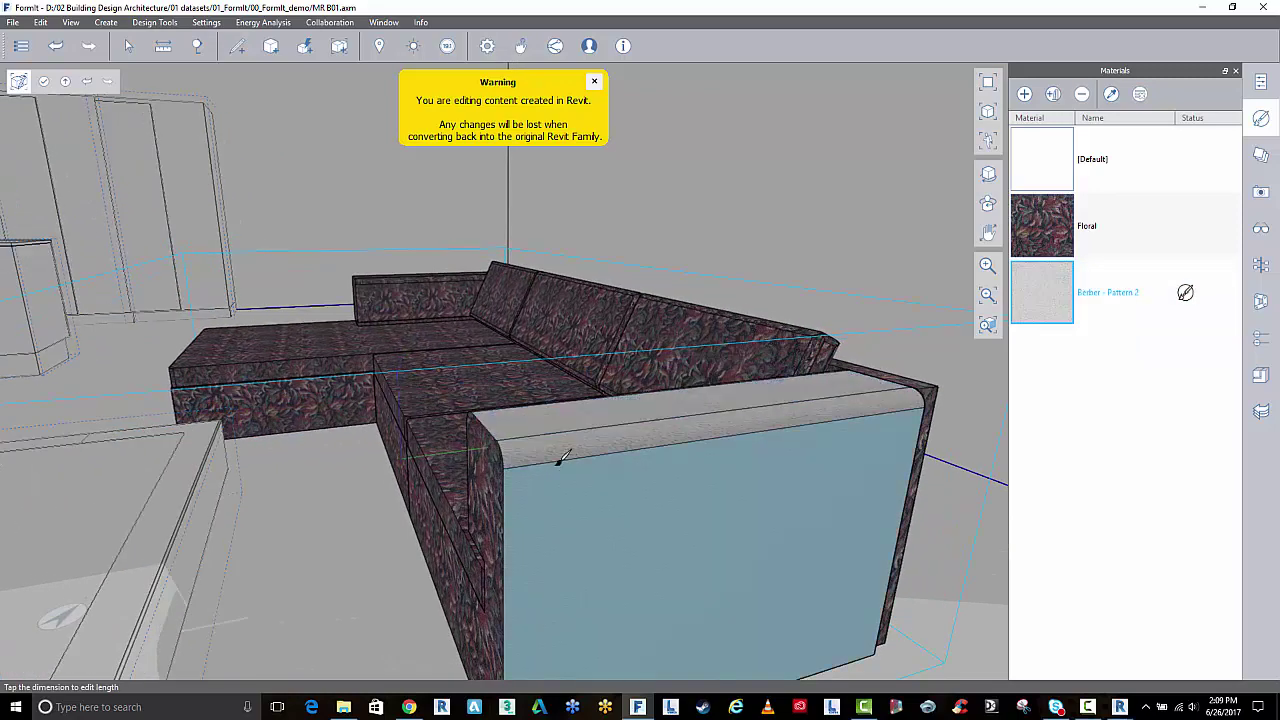
{"action": "scroll", "coordinate": [560, 455], "scroll_direction": "up", "scroll_amount": 3}
{"action": "scroll", "coordinate": [382, 500], "scroll_direction": "up", "scroll_amount": 2}
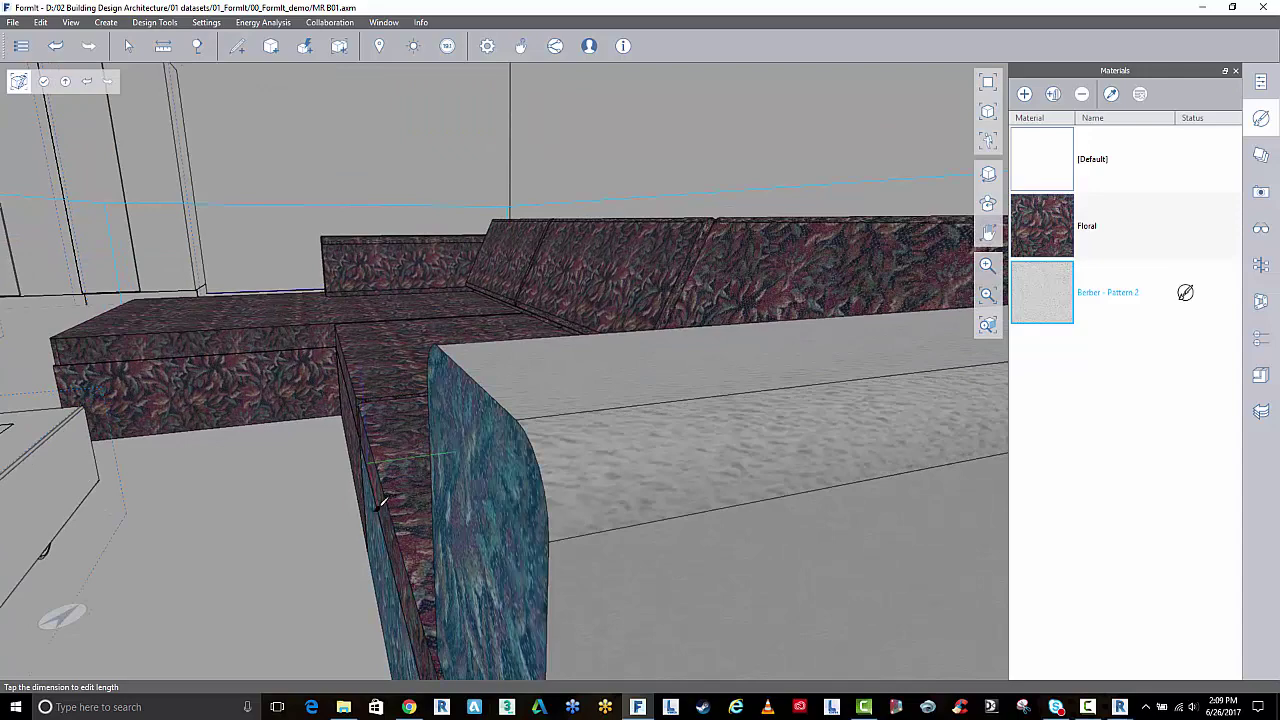
Step: Paint the near armrest's front, the adjoining base and the two seat cushions with Berber - Pattern 2, and finish editing the sofa group
{"action": "scroll", "coordinate": [382, 500], "scroll_direction": "down", "scroll_amount": 5}
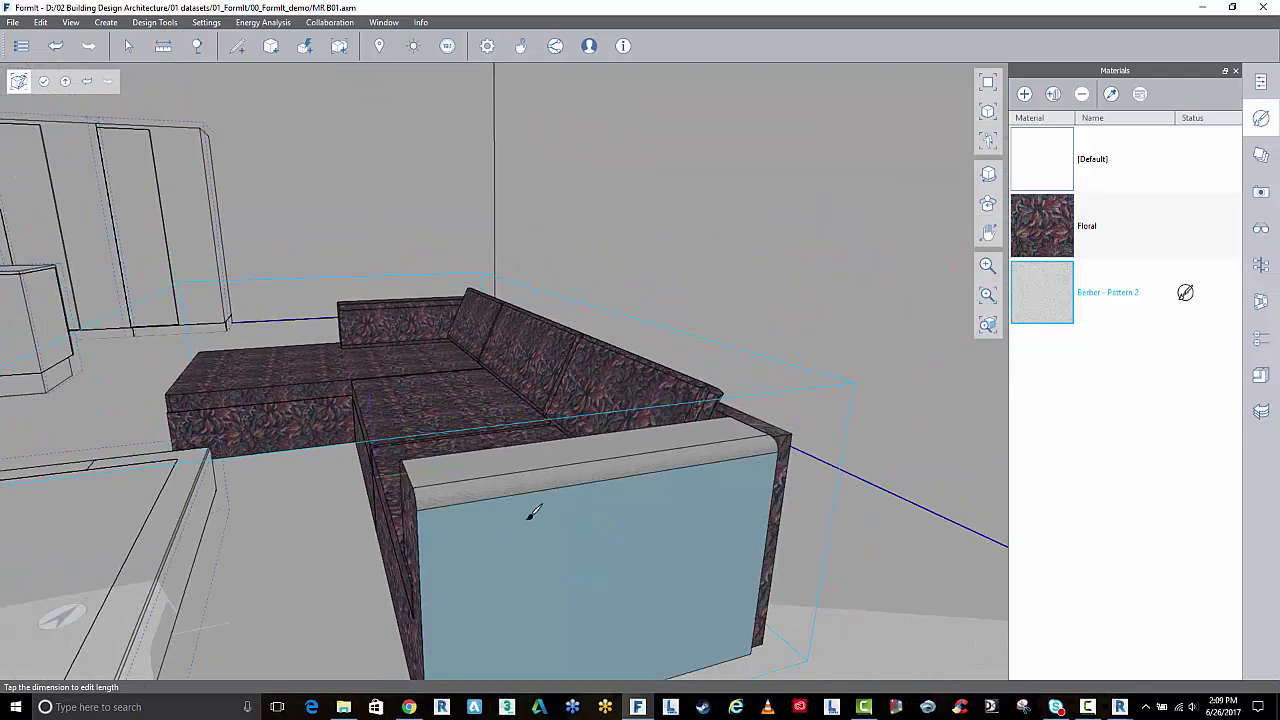
{"action": "middle_click_drag", "start_coordinate": [532, 512], "coordinate": [638, 470]}
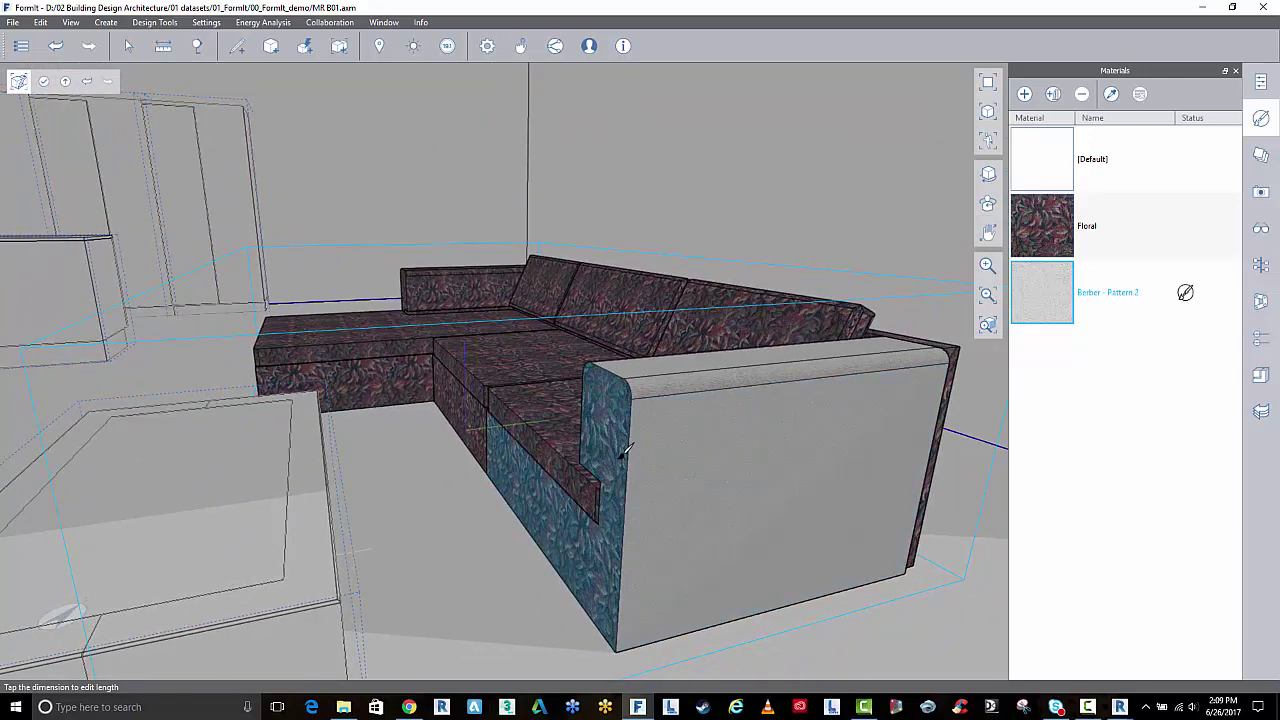
{"action": "left_click", "coordinate": [620, 450]}
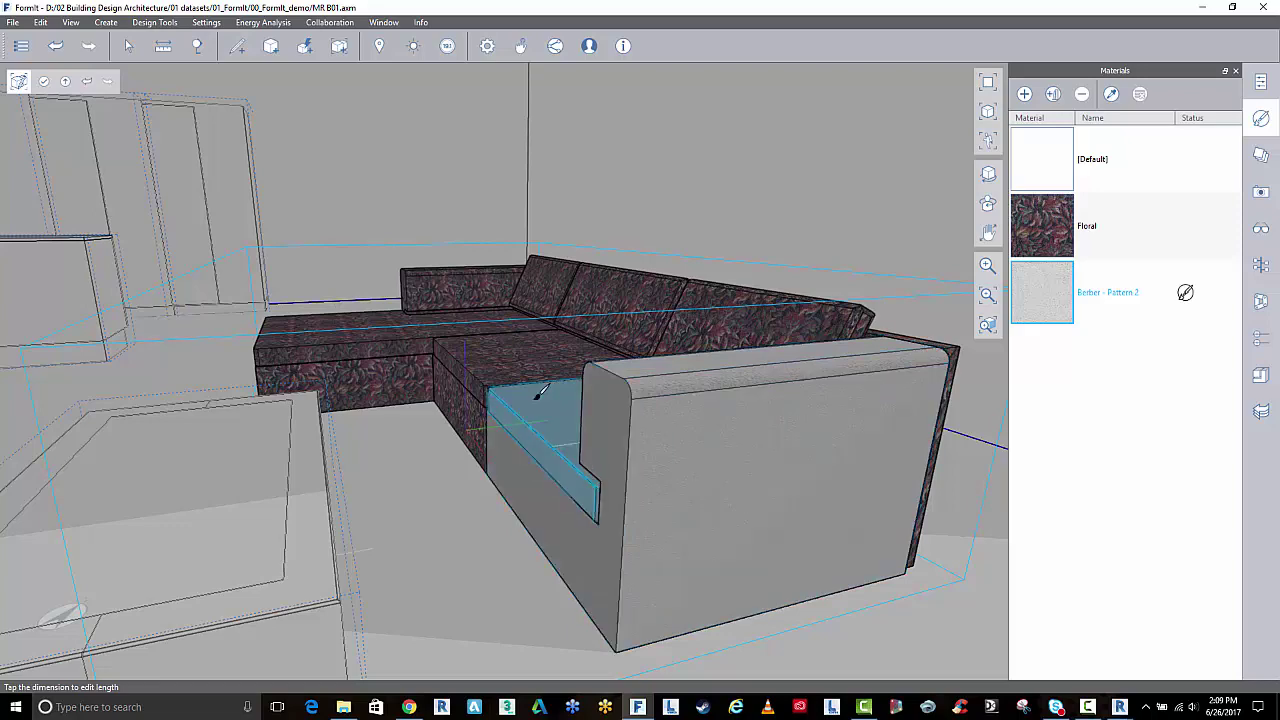
{"action": "left_click", "coordinate": [505, 375]}
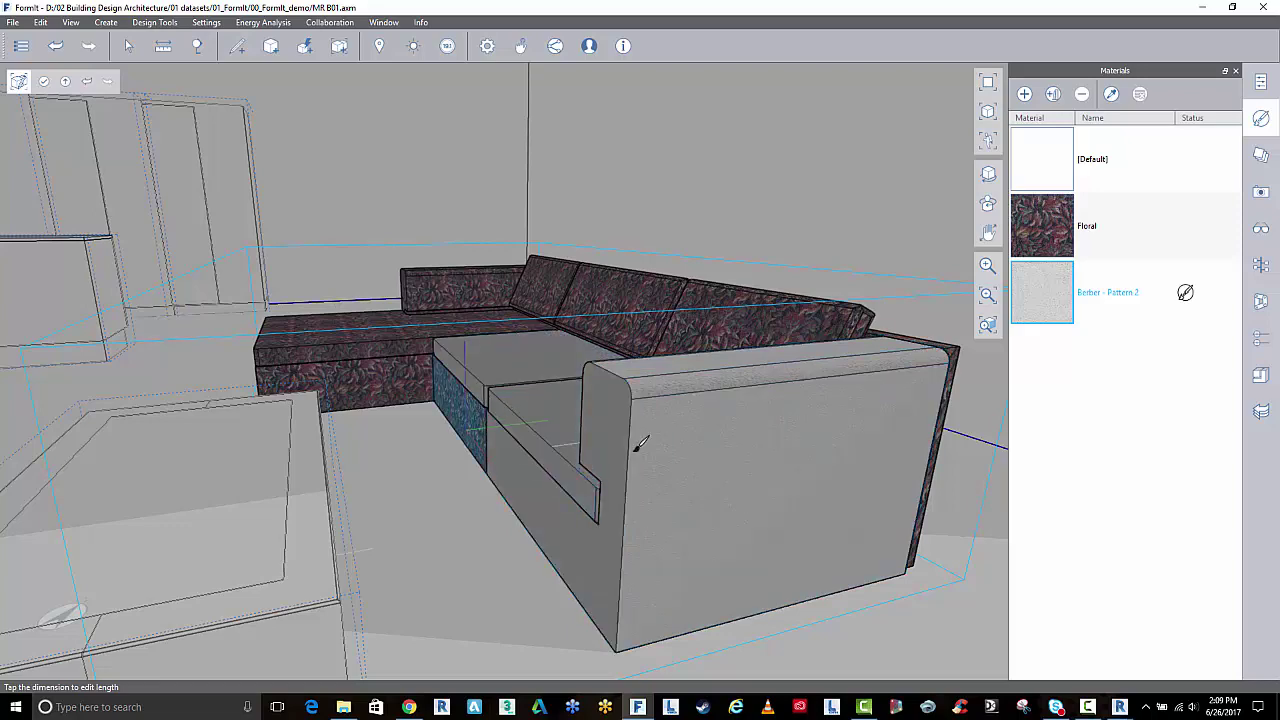
{"action": "middle_click_drag", "start_coordinate": [523, 460], "coordinate": [814, 432]}
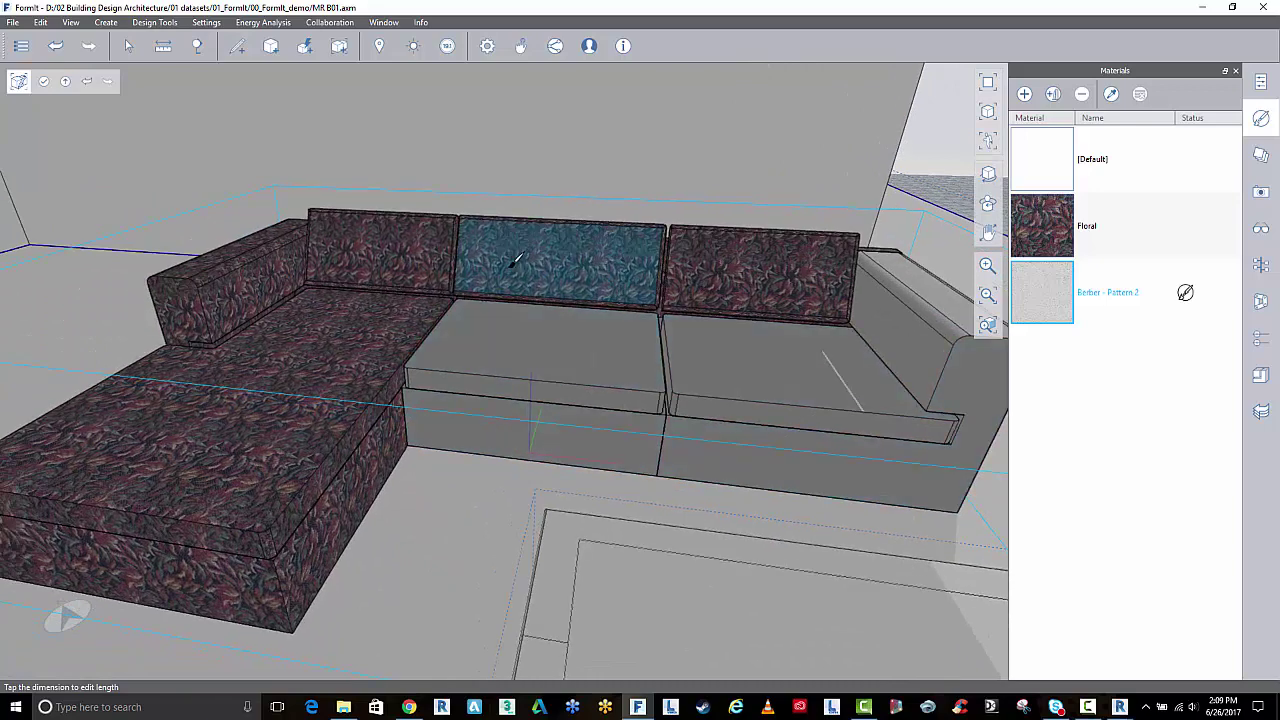
{"action": "right_click", "coordinate": [108, 88]}
{"action": "left_click", "coordinate": [438, 158]}
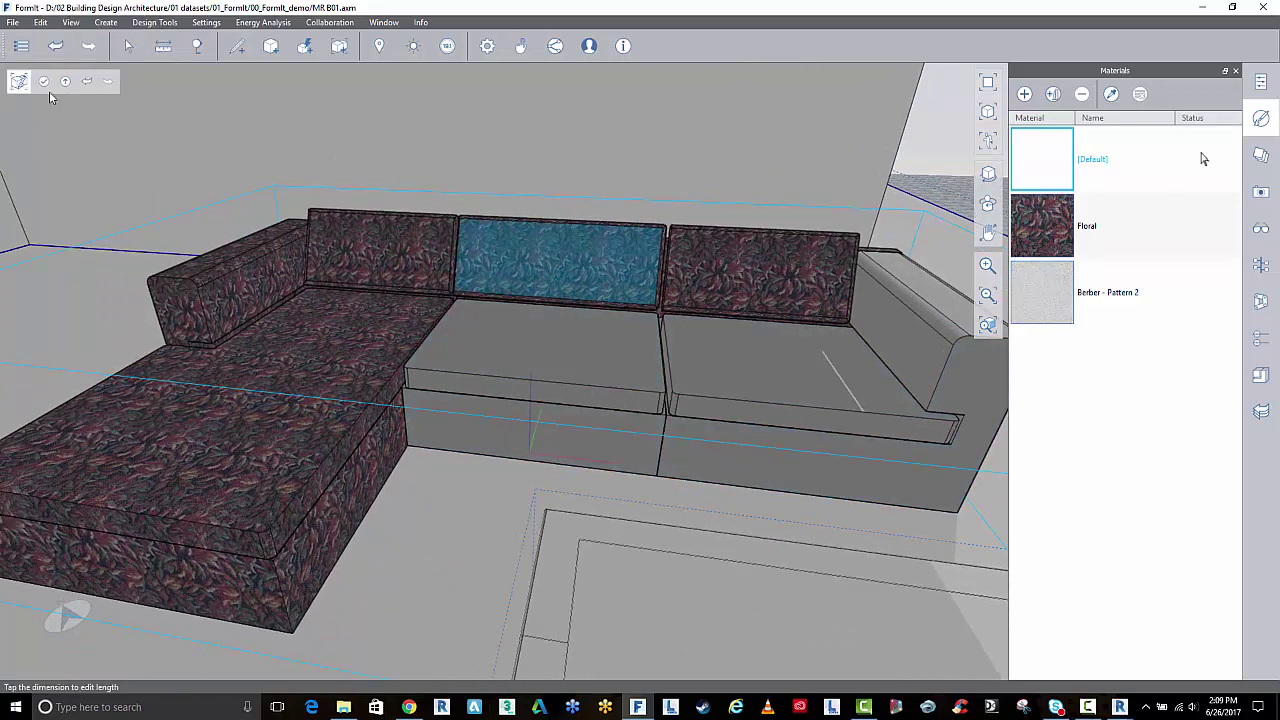
{"action": "key", "text": "Escape"}
Step: Paint the entire L-shaped sofa group with the Berber - Pattern 2 material
{"action": "scroll", "coordinate": [617, 316], "scroll_direction": "down", "scroll_amount": 4}
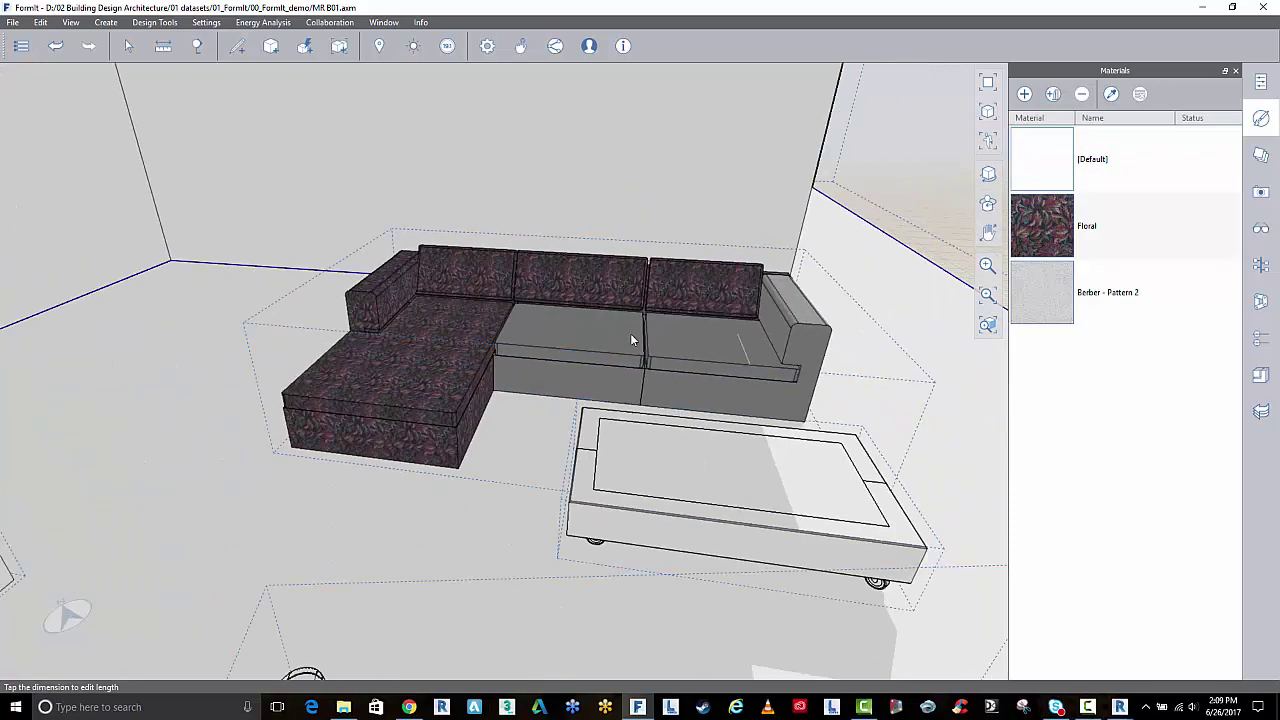
{"action": "right_click_drag", "start_coordinate": [709, 357], "coordinate": [613, 354]}
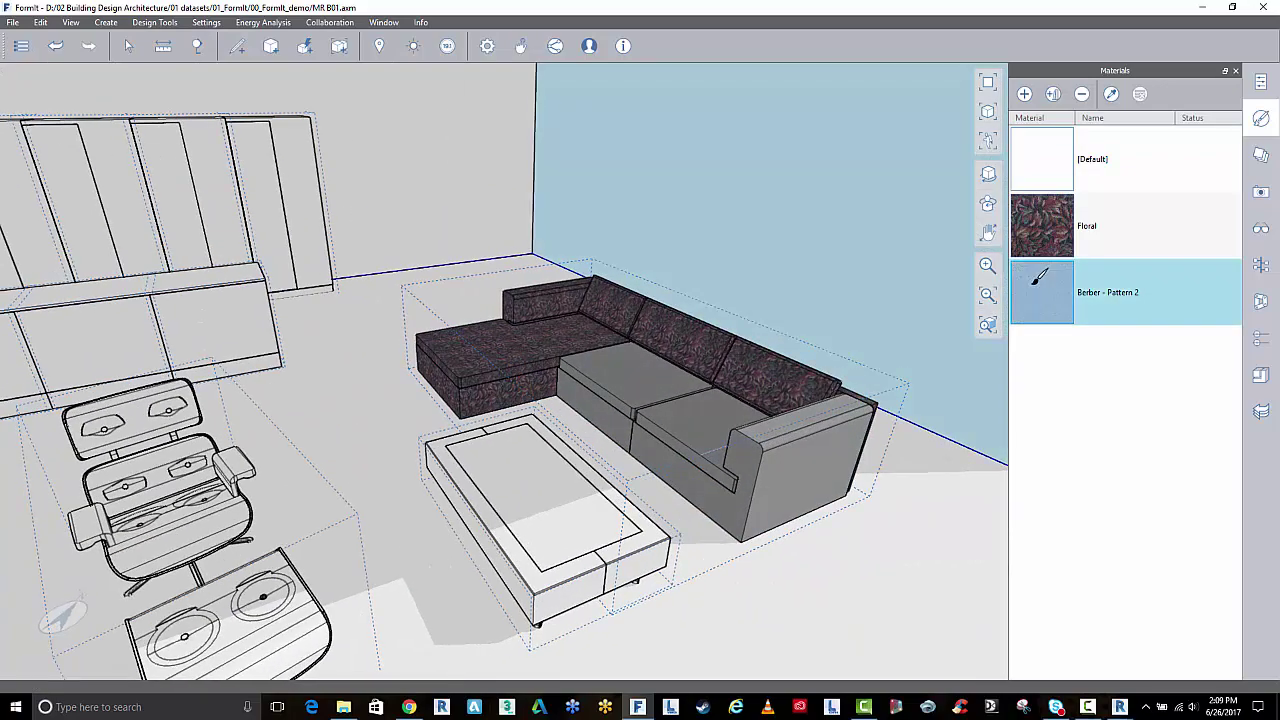
{"action": "right_click", "coordinate": [1030, 268]}
{"action": "left_click", "coordinate": [1053, 281]}
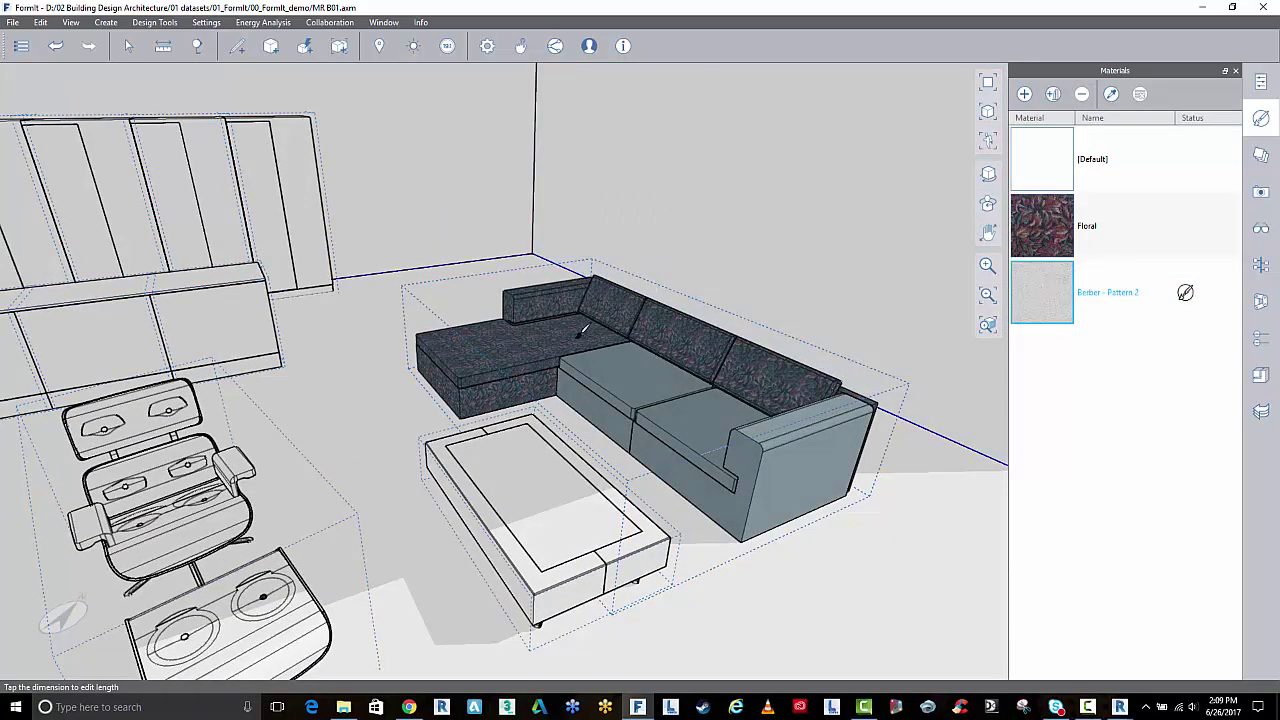
{"action": "double_click", "coordinate": [583, 329]}
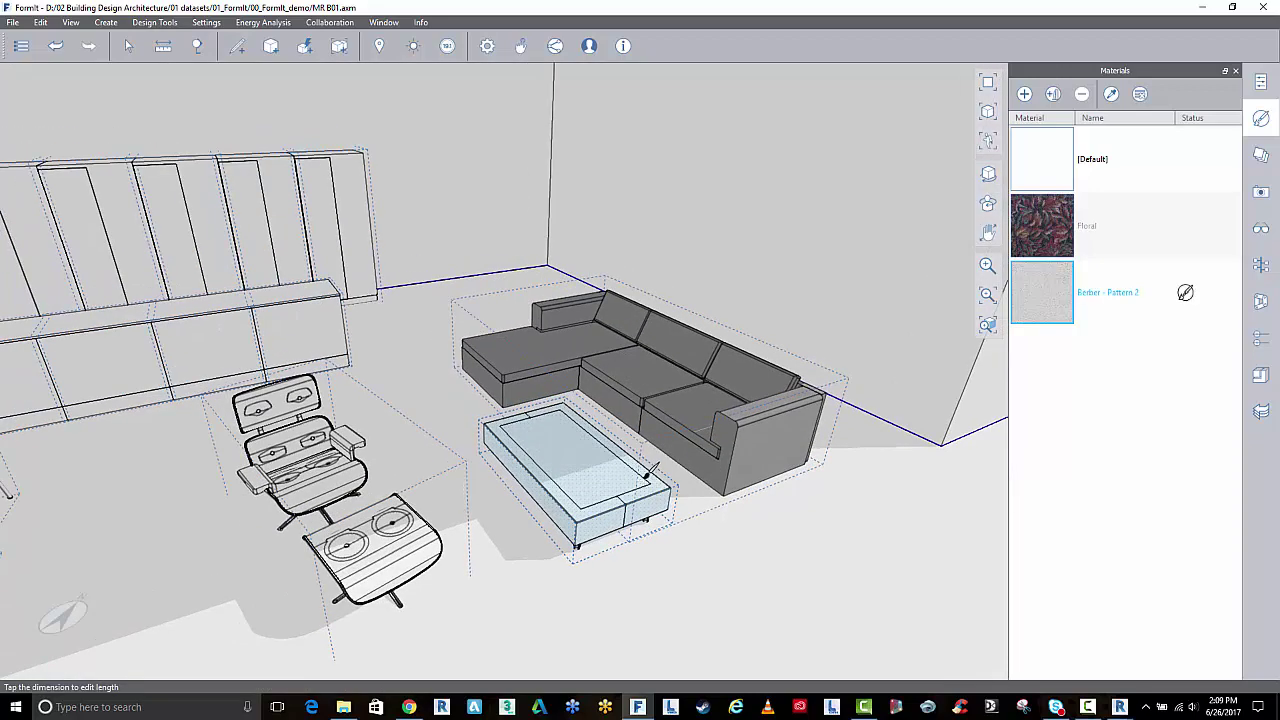
{"action": "right_click_drag", "start_coordinate": [646, 476], "coordinate": [637, 420]}
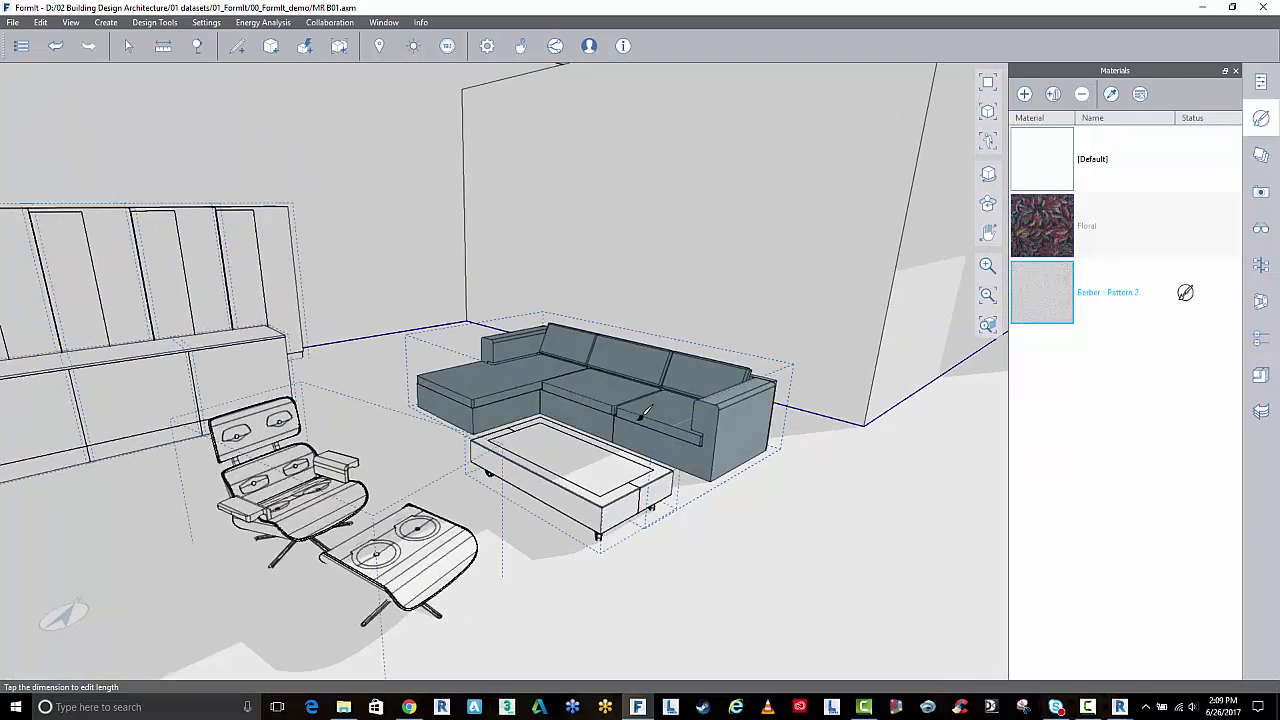
{"action": "scroll", "coordinate": [537, 450], "scroll_direction": "down", "scroll_amount": 6}
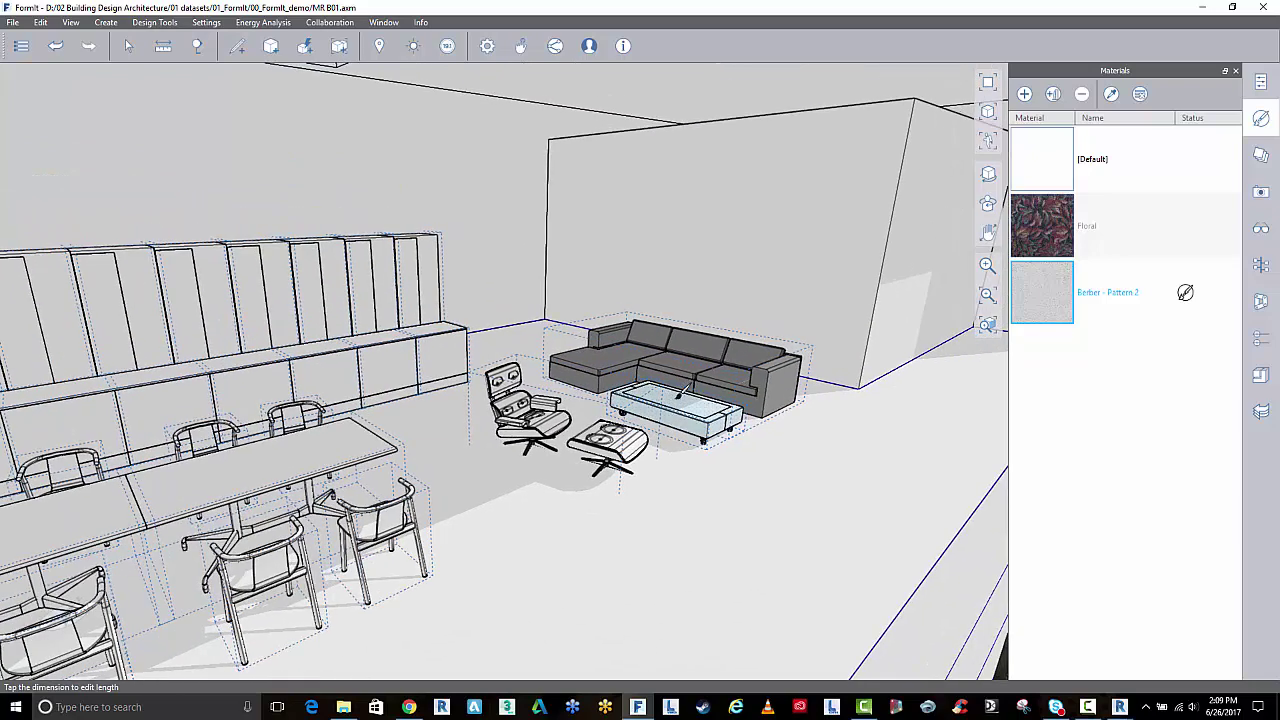
{"action": "scroll", "coordinate": [680, 404], "scroll_direction": "up", "scroll_amount": 2}
{"action": "left_click", "coordinate": [1088, 707]}
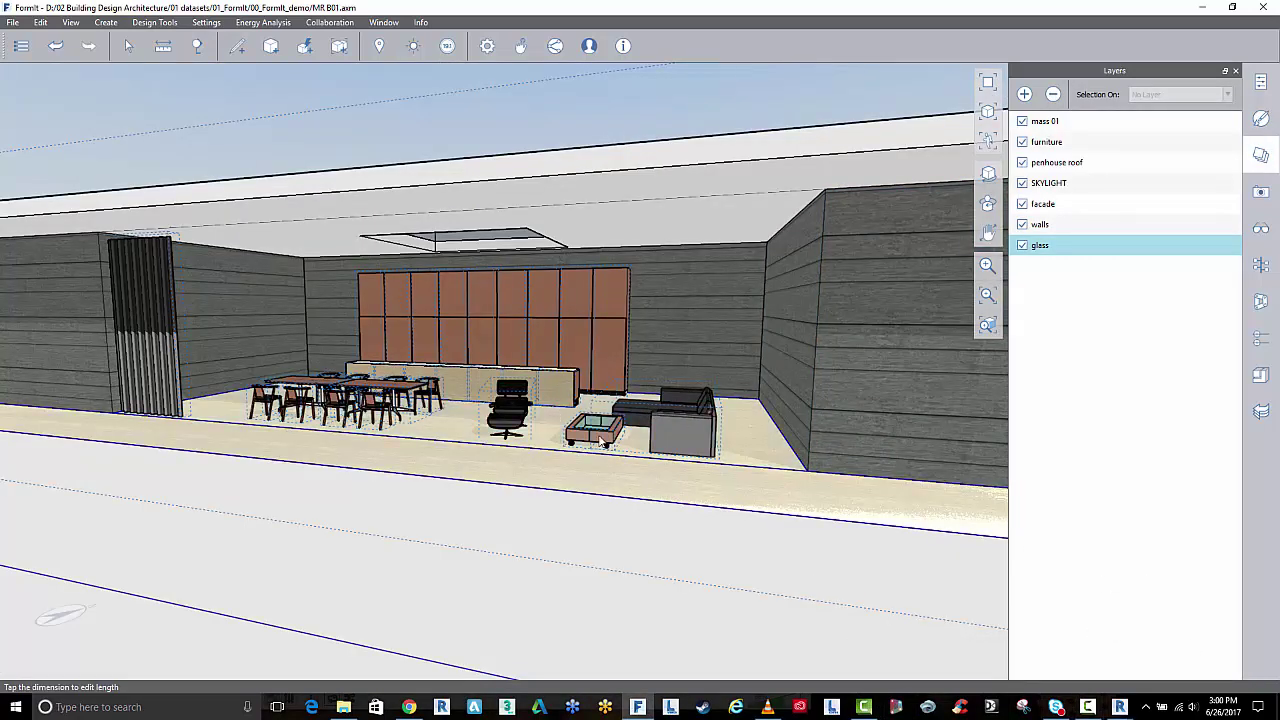
Step: Examine the materials on the penthouse furniture, cabinets, floor and walls, and view the penthouse on top of the whole building
{"action": "scroll", "coordinate": [601, 440], "scroll_direction": "up", "scroll_amount": 5}
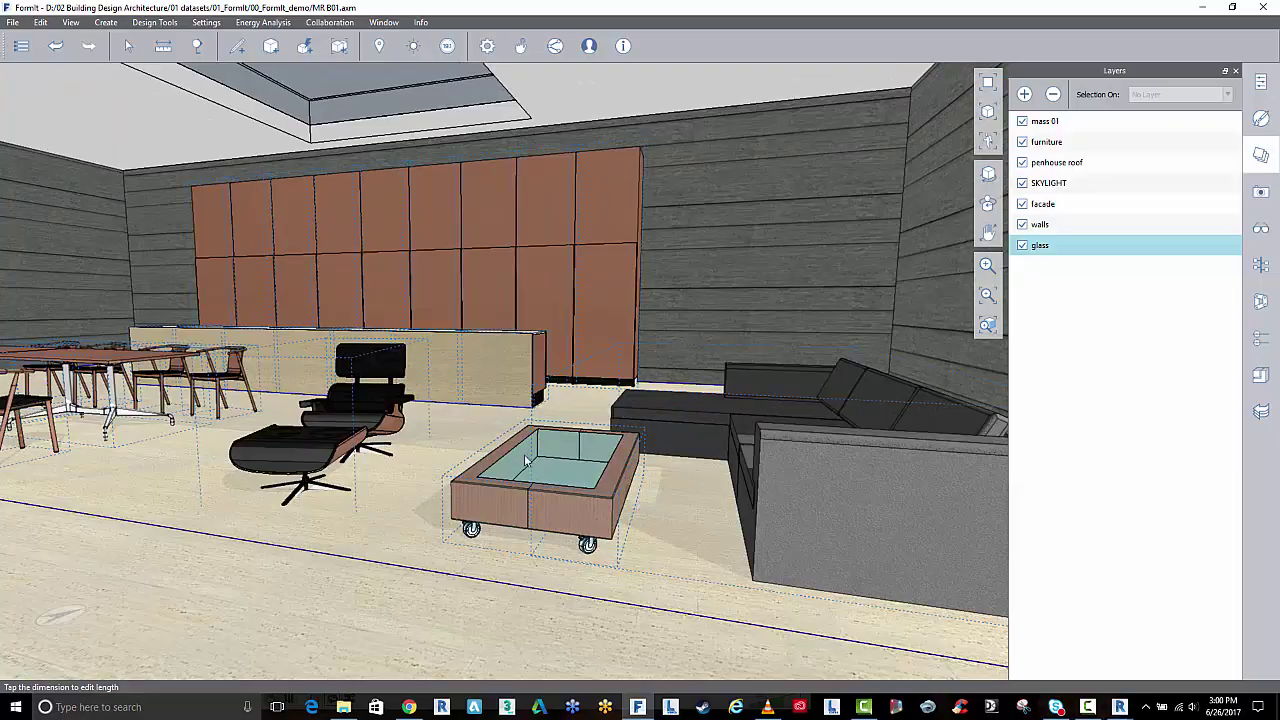
{"action": "middle_click_drag", "start_coordinate": [525, 460], "coordinate": [674, 437]}
{"action": "scroll", "coordinate": [580, 444], "scroll_direction": "up", "scroll_amount": 4}
{"action": "right_click_drag", "start_coordinate": [630, 420], "coordinate": [868, 459]}
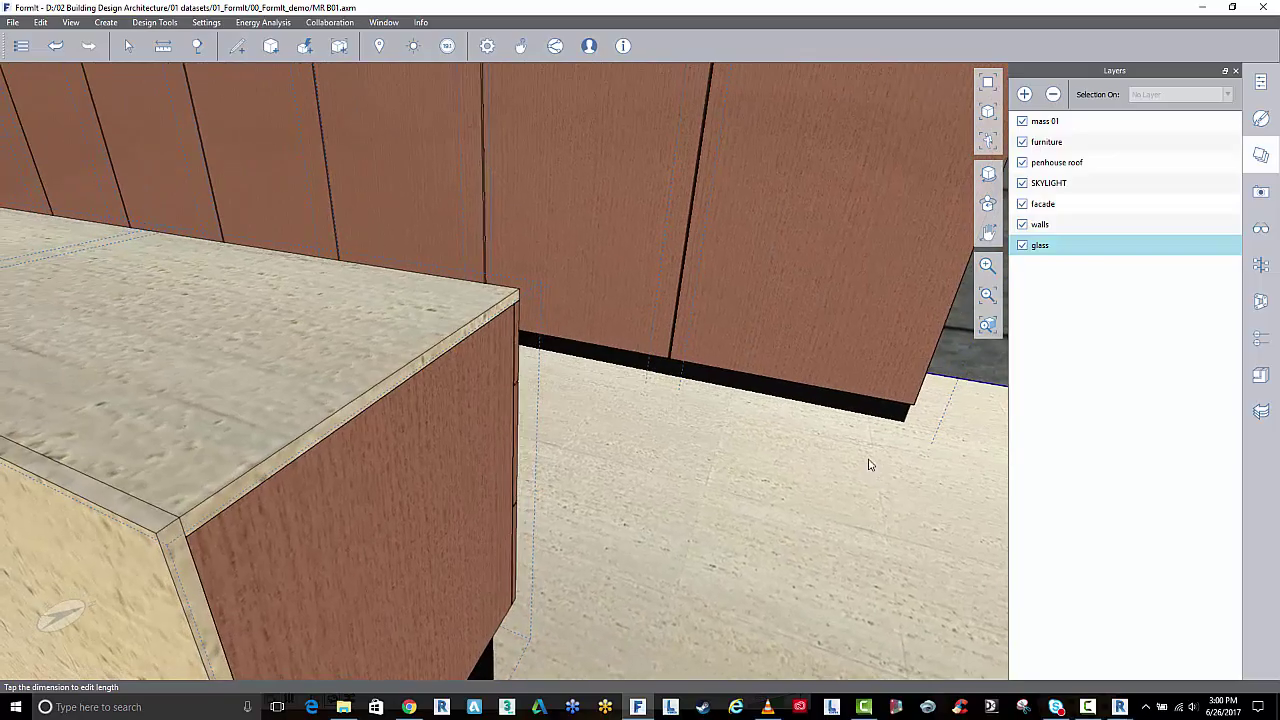
{"action": "middle_click_drag", "start_coordinate": [580, 463], "coordinate": [553, 455]}
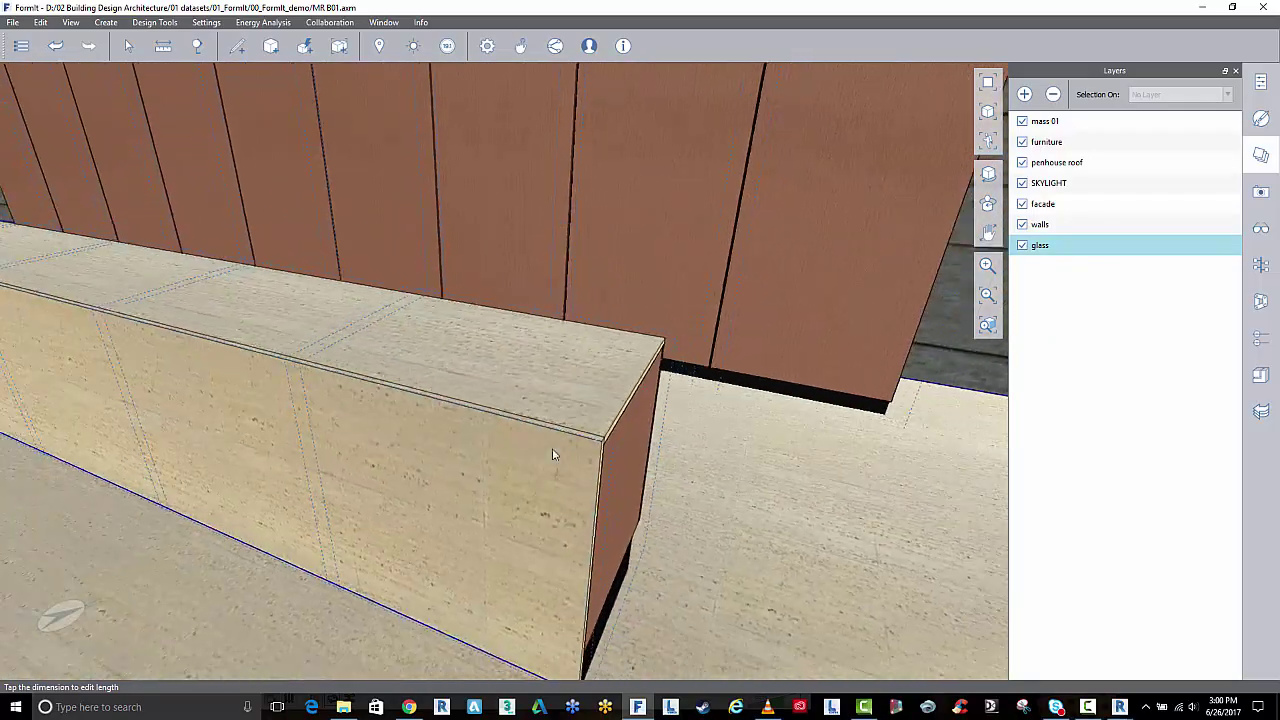
{"action": "scroll", "coordinate": [554, 262], "scroll_direction": "down", "scroll_amount": 4}
{"action": "middle_click_drag", "start_coordinate": [486, 334], "coordinate": [419, 330]}
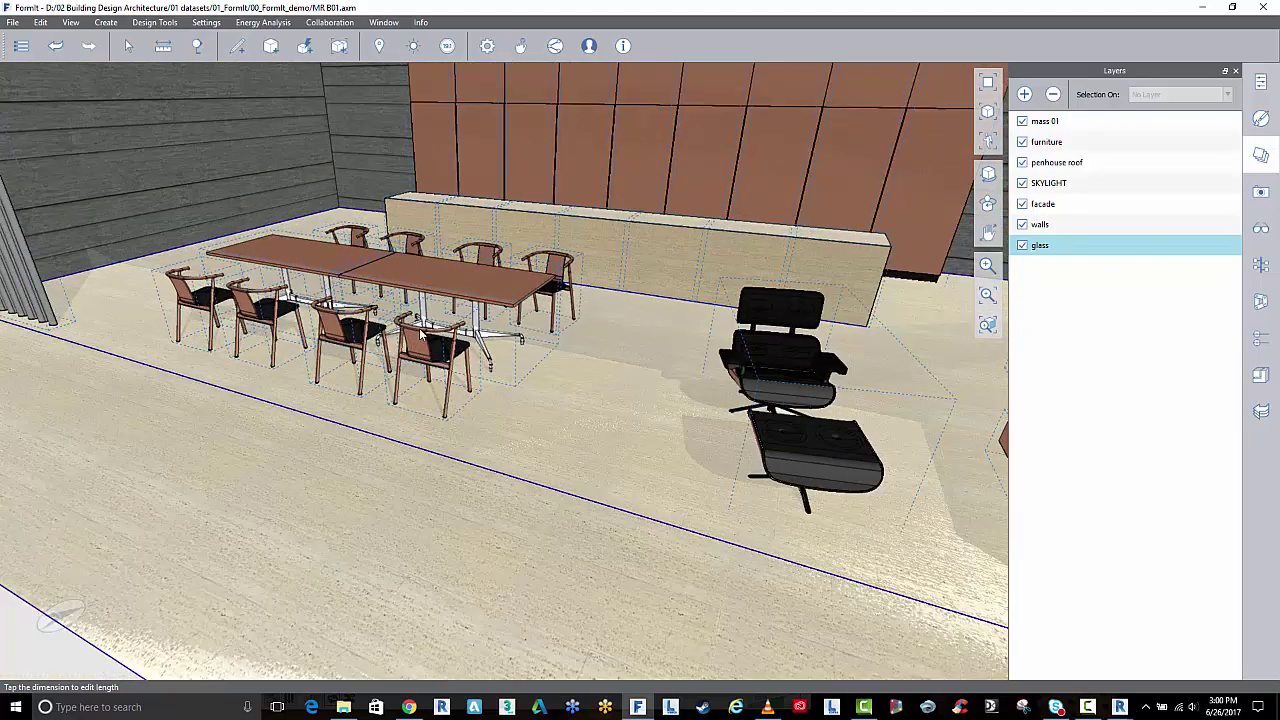
{"action": "scroll", "coordinate": [421, 334], "scroll_direction": "down", "scroll_amount": 6}
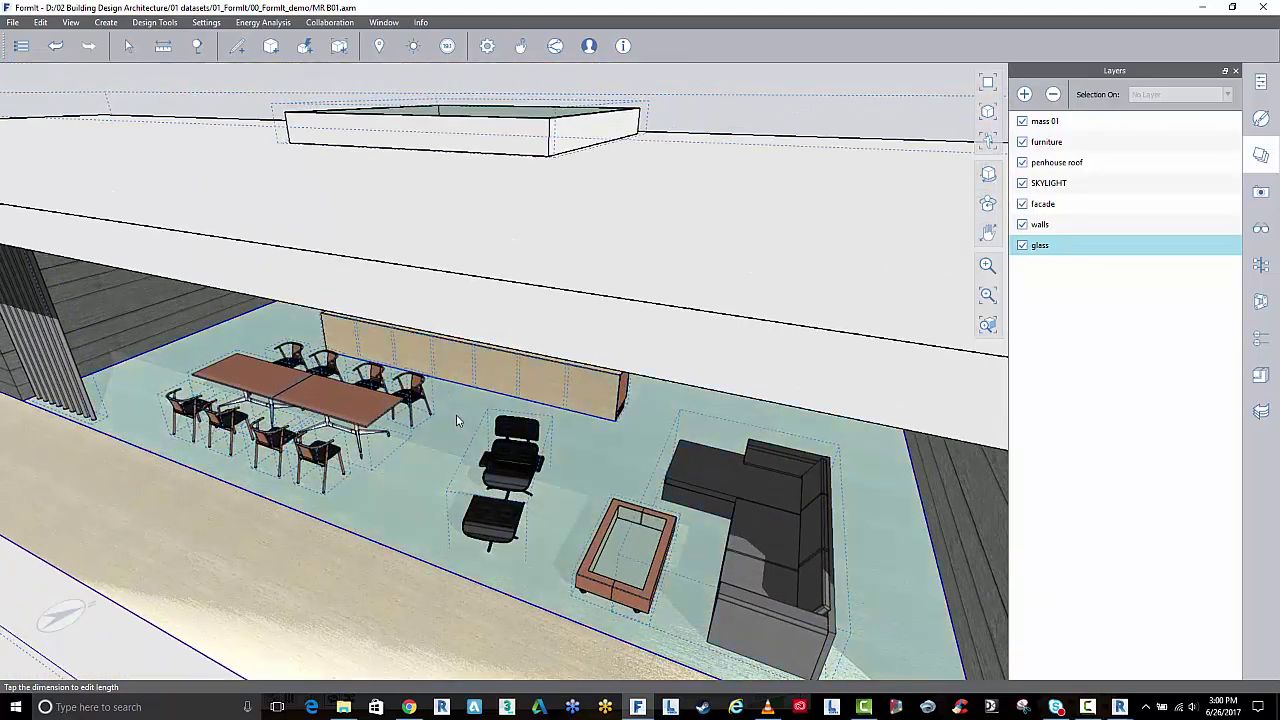
{"action": "mouse_move", "coordinate": [457, 415]}
{"action": "middle_mouse_down"}
{"action": "mouse_move", "coordinate": [461, 532]}
{"action": "mouse_move", "coordinate": [462, 411]}
{"action": "middle_mouse_up"}
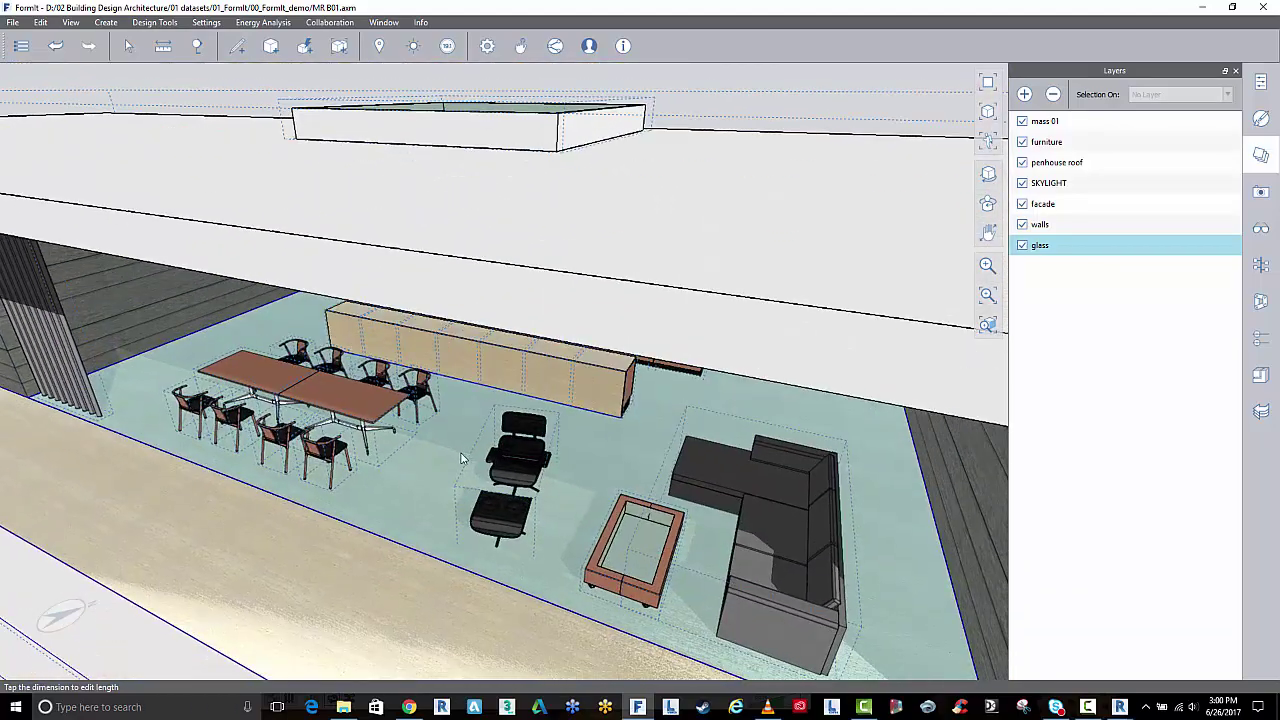
{"action": "middle_click_drag", "start_coordinate": [462, 458], "coordinate": [547, 444]}
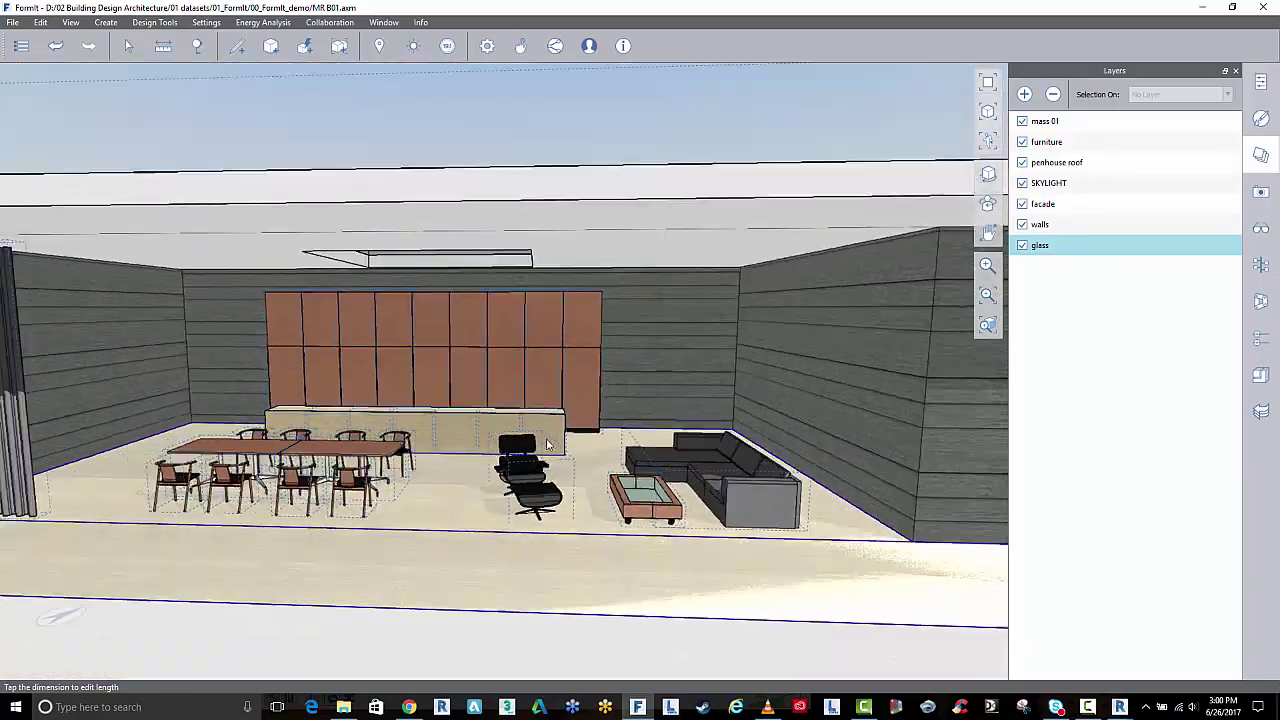
{"action": "scroll", "coordinate": [547, 444], "scroll_direction": "down", "scroll_amount": 10}
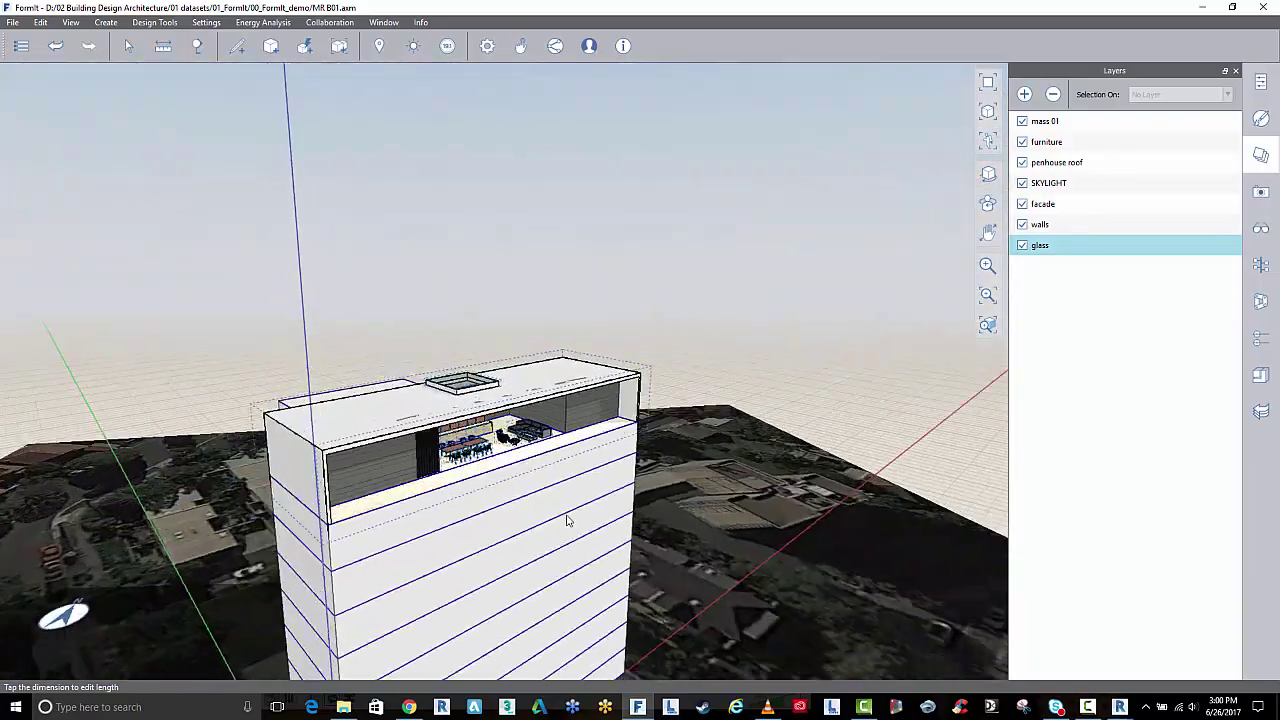
{"action": "middle_click_drag", "start_coordinate": [566, 519], "coordinate": [488, 504]}
{"action": "scroll", "coordinate": [455, 424], "scroll_direction": "up", "scroll_amount": 4}
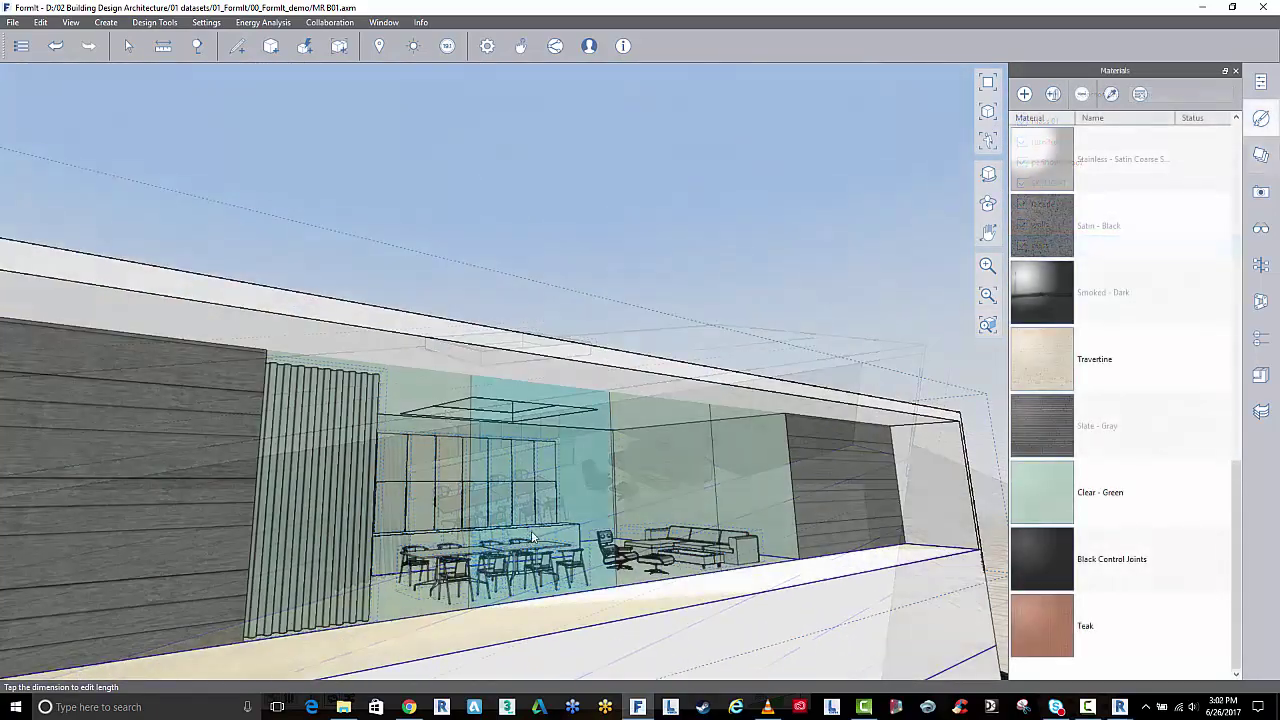
Step: Save the exterior view through the penthouse glazing as a scene named ex01
{"action": "scroll", "coordinate": [536, 513], "scroll_direction": "up", "scroll_amount": 1}
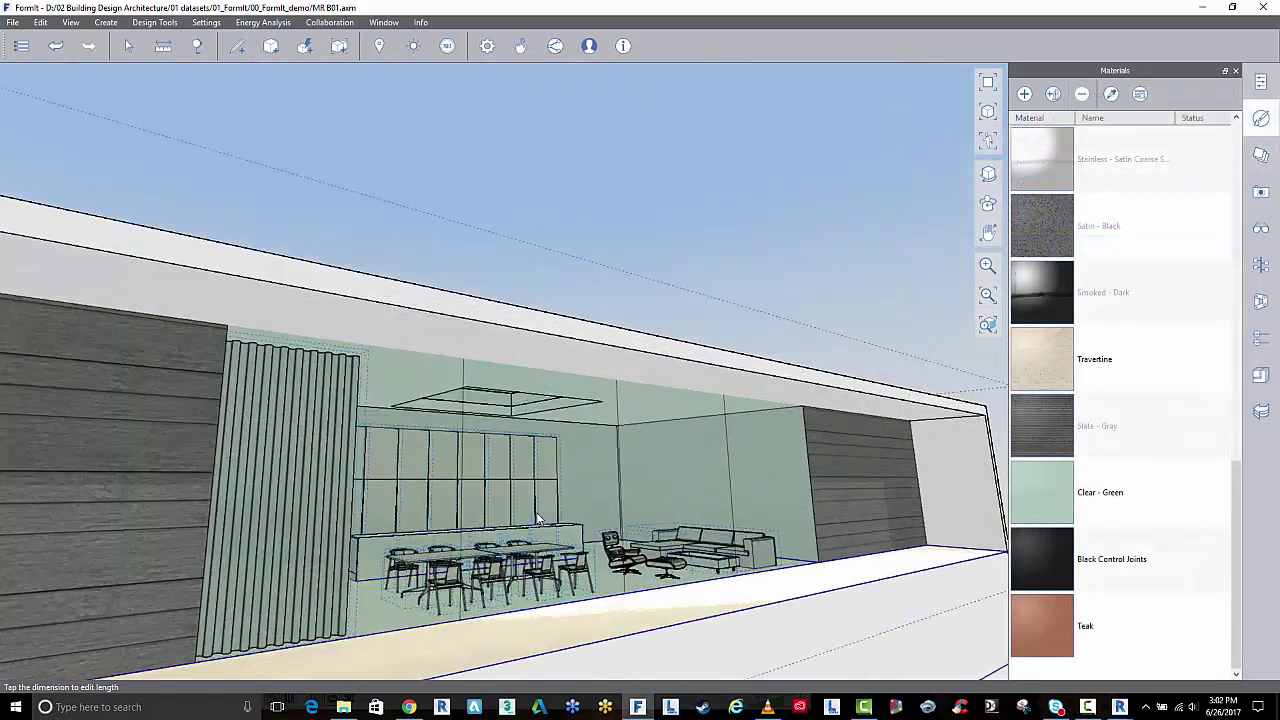
{"action": "scroll", "coordinate": [536, 517], "scroll_direction": "up", "scroll_amount": 1}
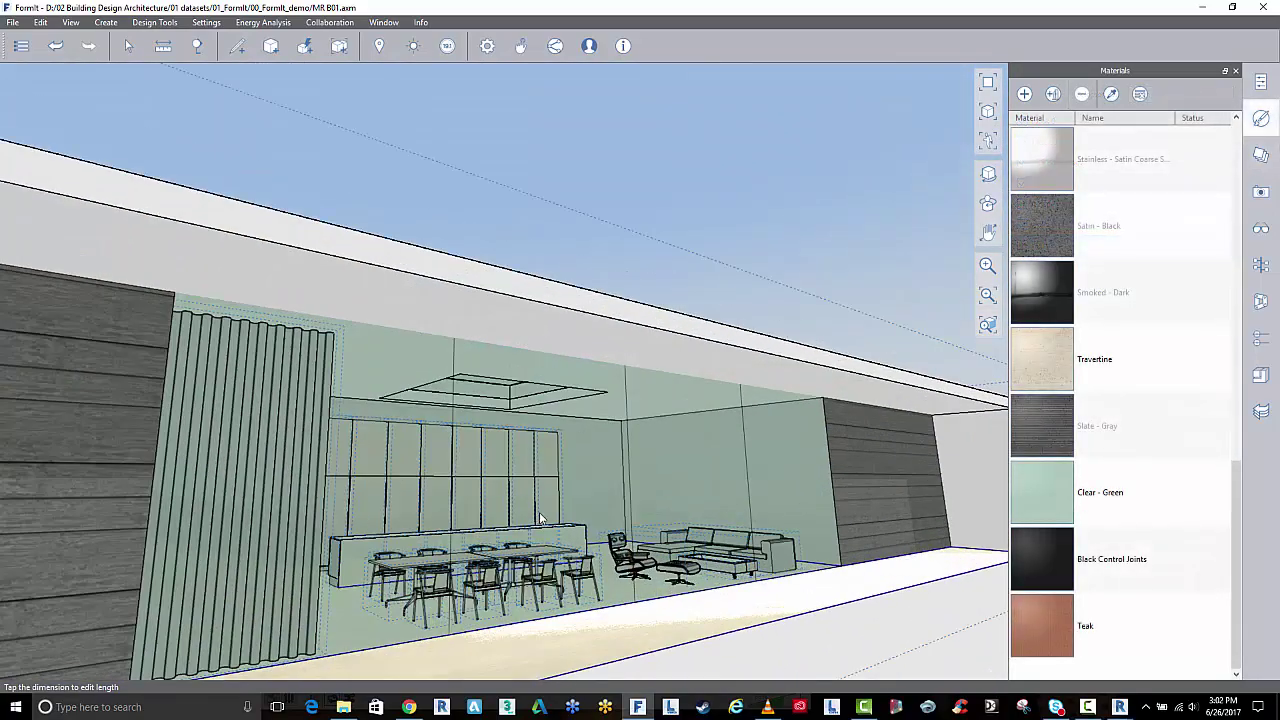
{"action": "left_click", "coordinate": [1263, 194]}
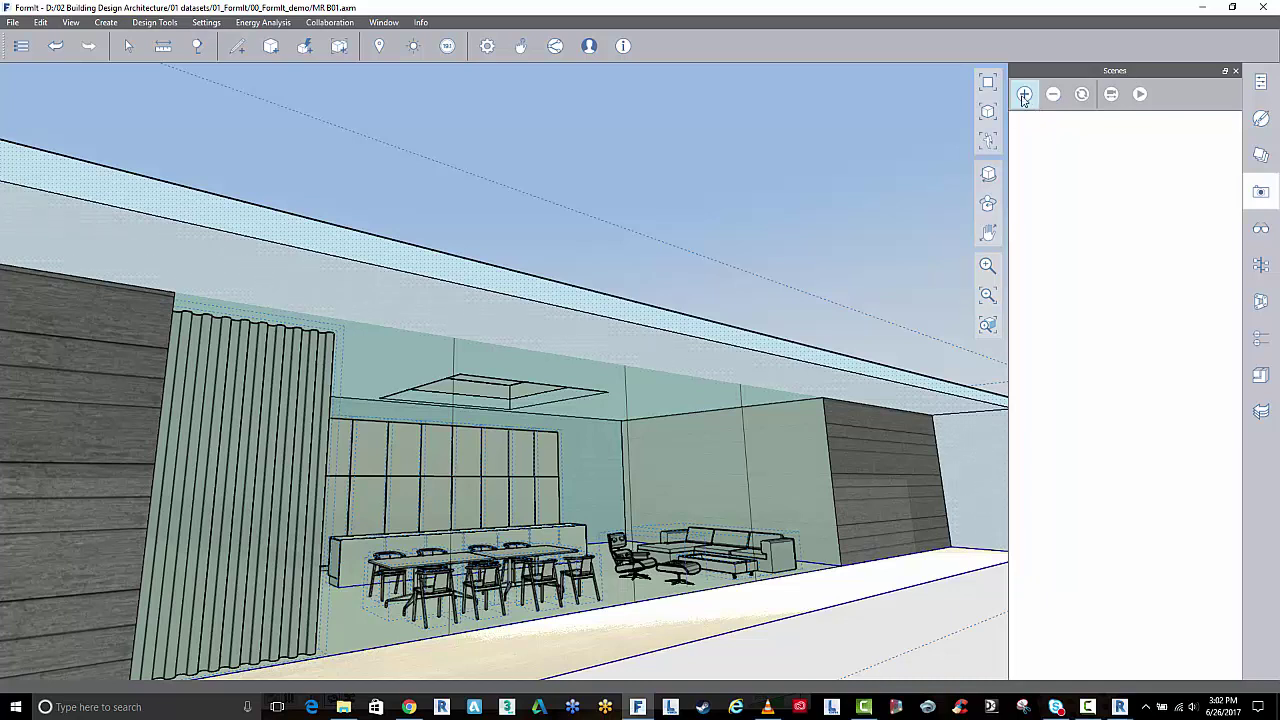
{"action": "left_click", "coordinate": [1024, 94]}
{"action": "double_click", "coordinate": [1066, 433]}
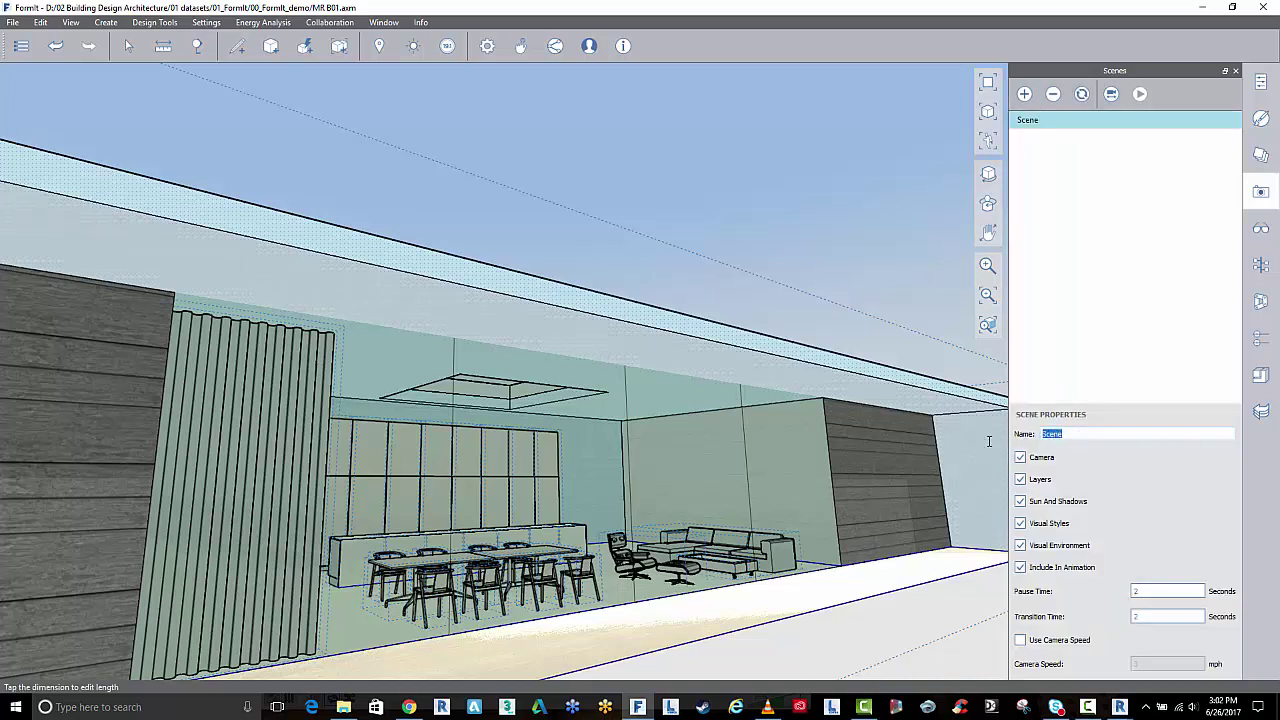
{"action": "type", "text": "ex01\\"}
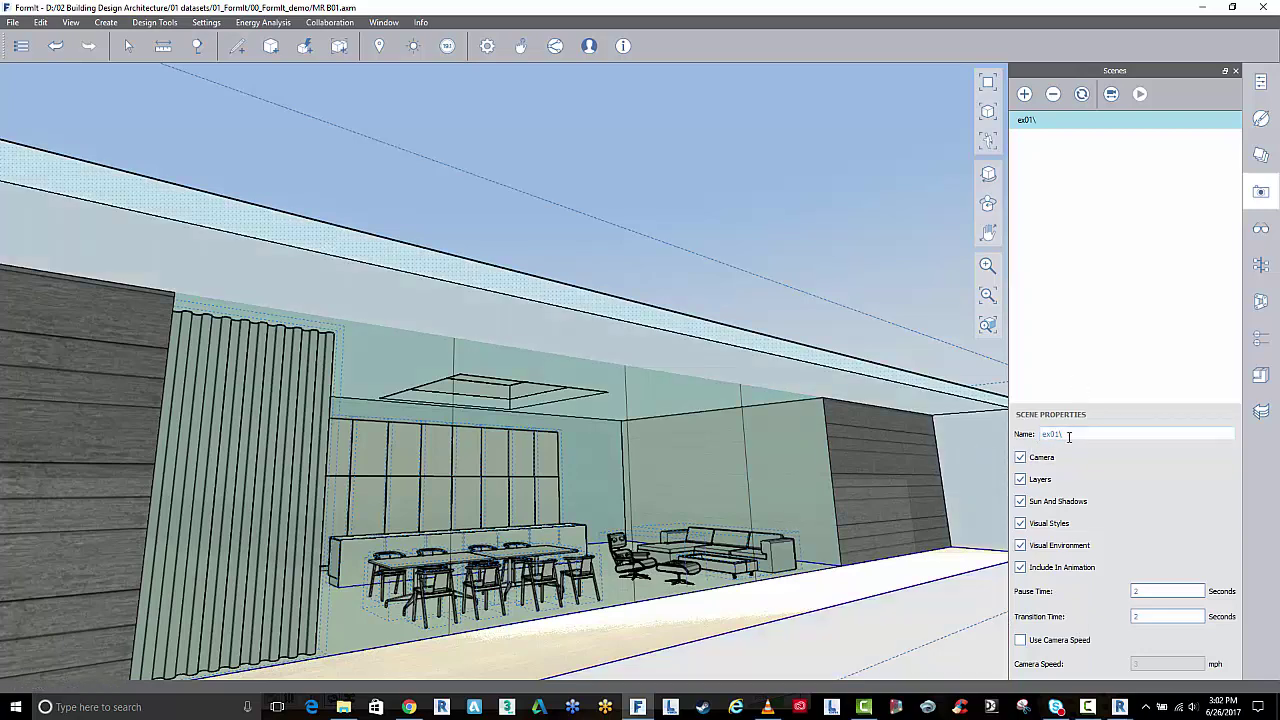
{"action": "key", "text": "BackSpace"}
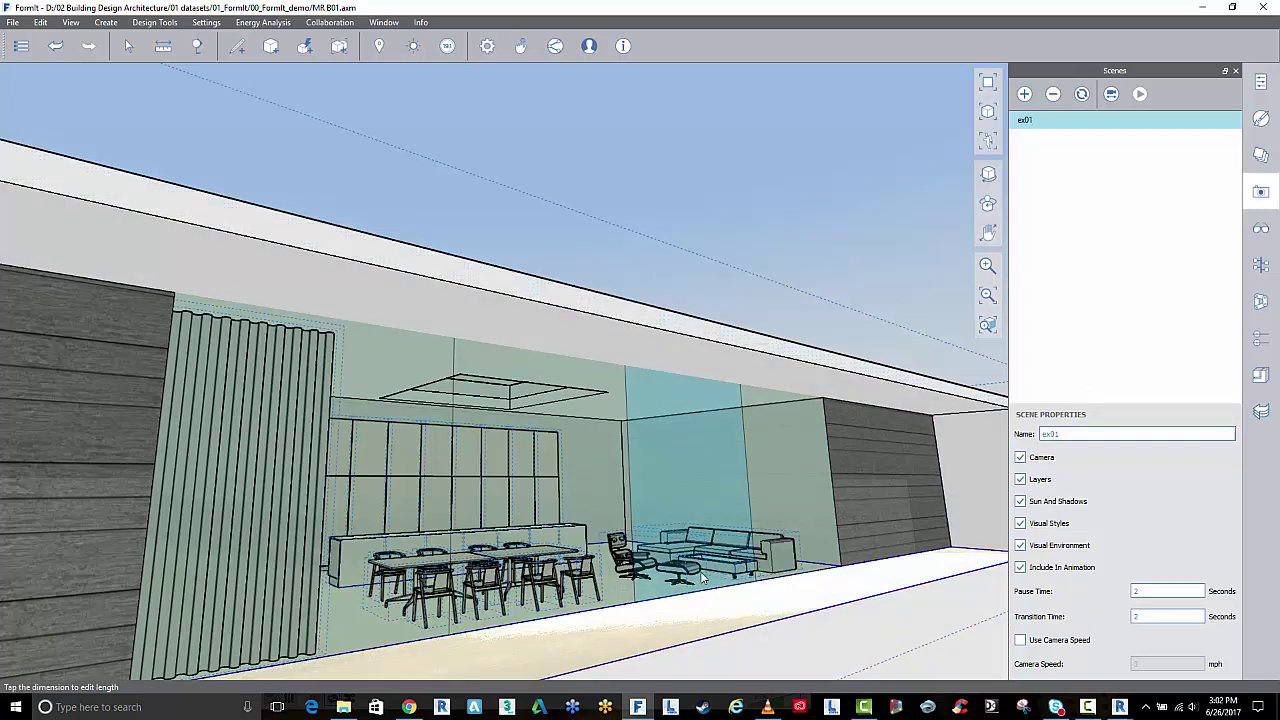
Step: Save the view along the island and wall cabinets as scene int 01 and the view over the dining table as int02
{"action": "right_click_drag", "start_coordinate": [702, 578], "coordinate": [561, 566]}
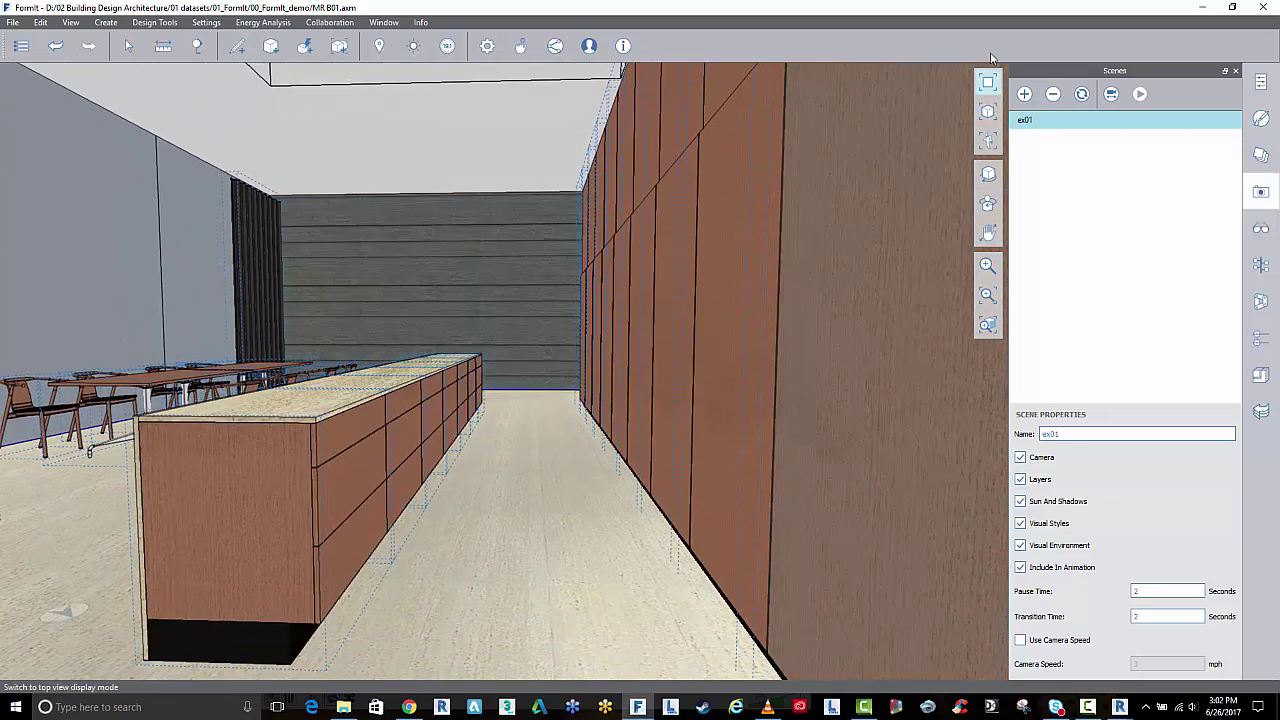
{"action": "left_click", "coordinate": [1024, 93]}
{"action": "left_click", "coordinate": [1090, 434]}
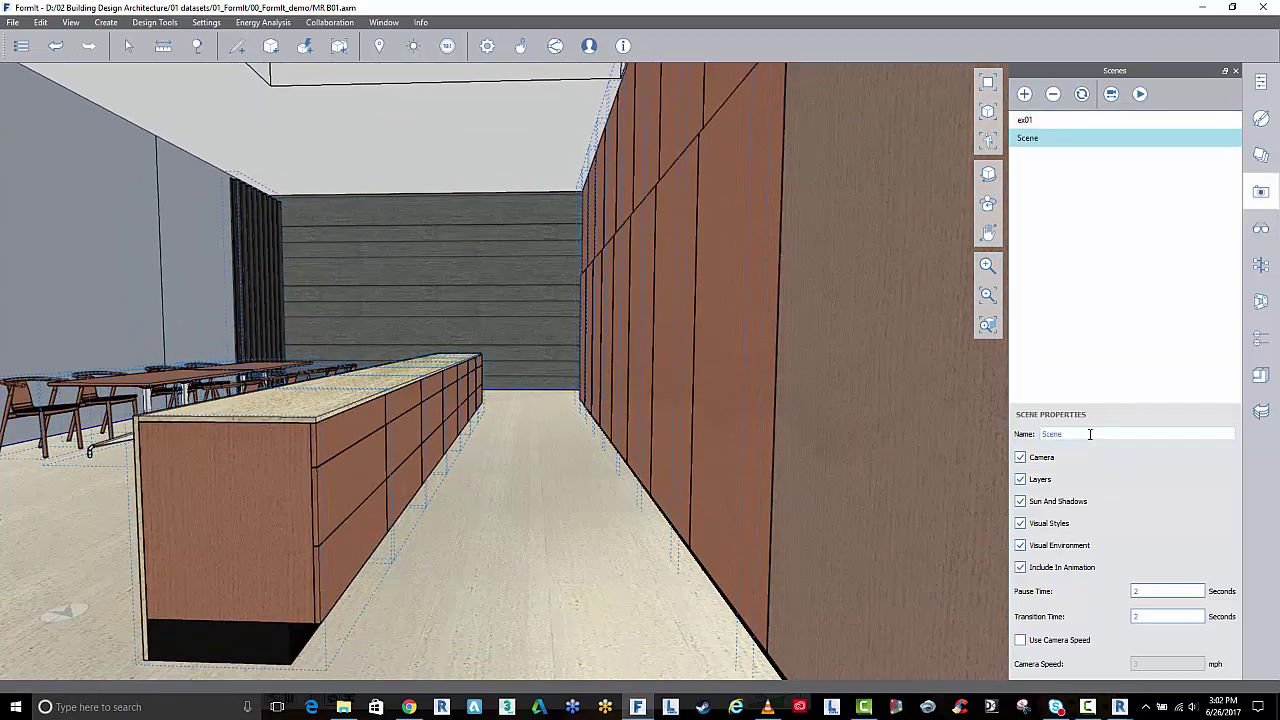
{"action": "type", "text": "02"}
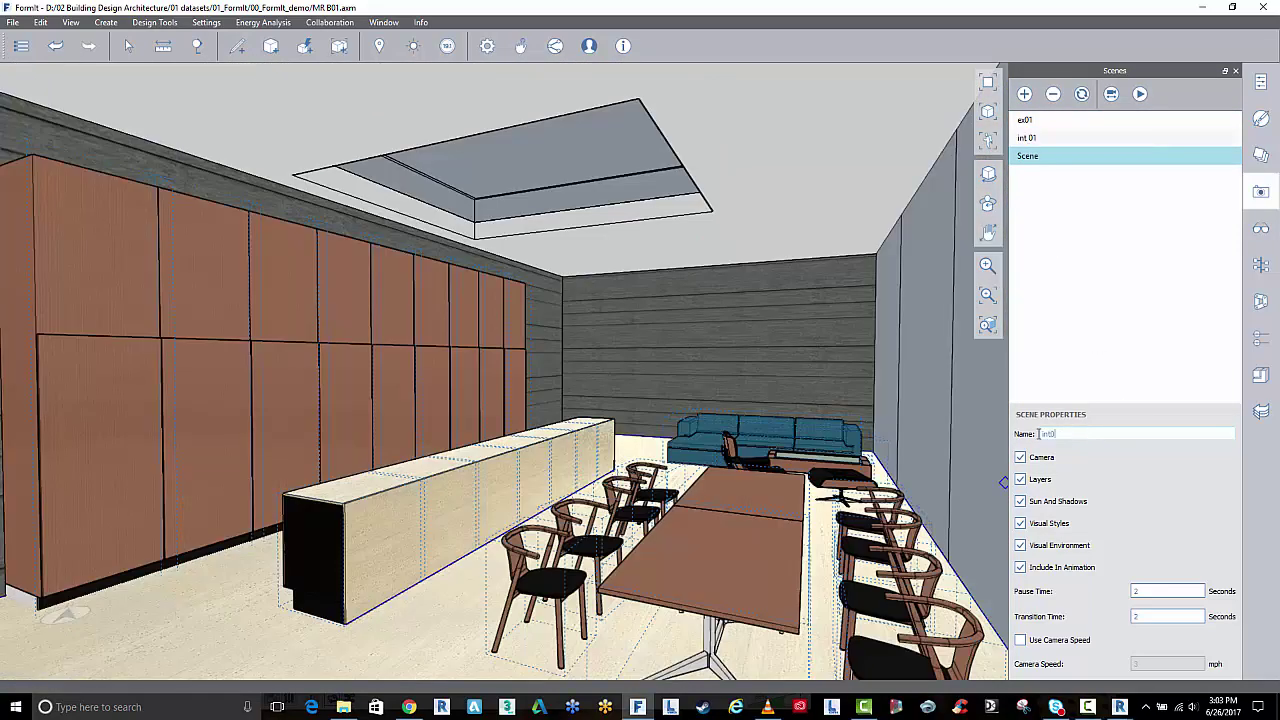
{"action": "key", "text": "Return"}
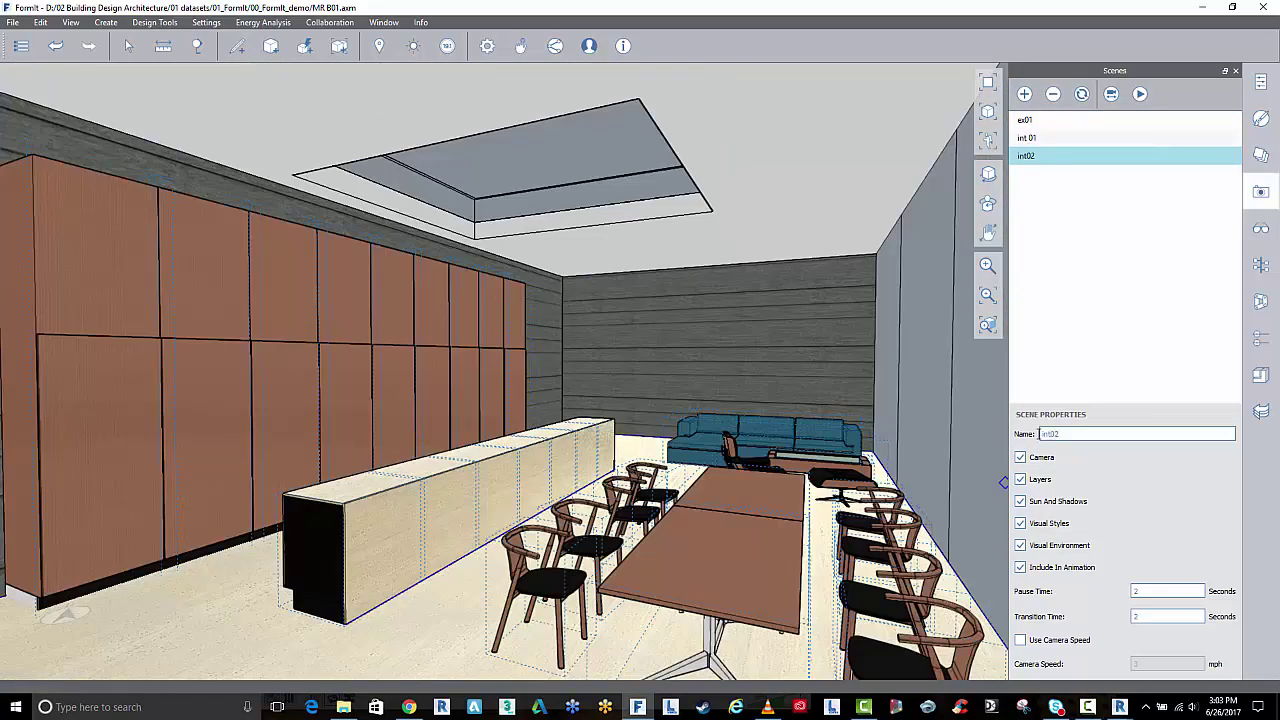
Step: Review the saved scenes by switching between int 01, ex01 and int02
{"action": "left_click", "coordinate": [1033, 138]}
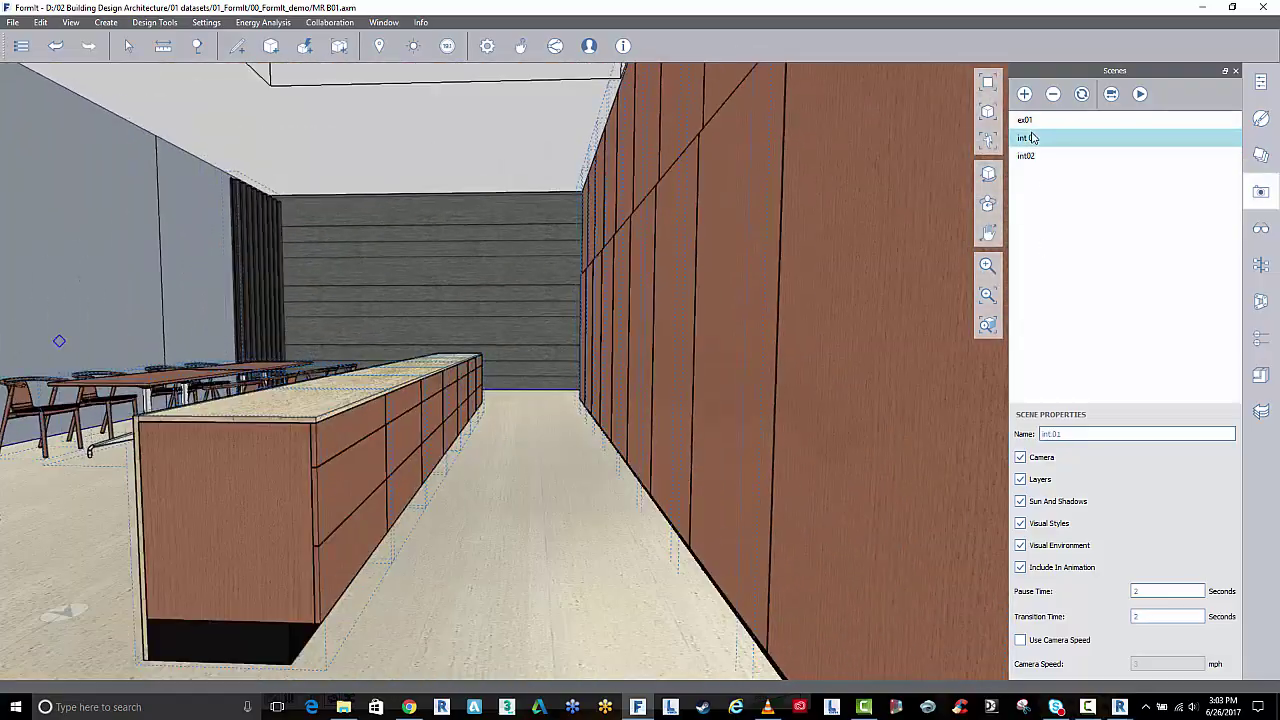
{"action": "left_click", "coordinate": [1033, 125]}
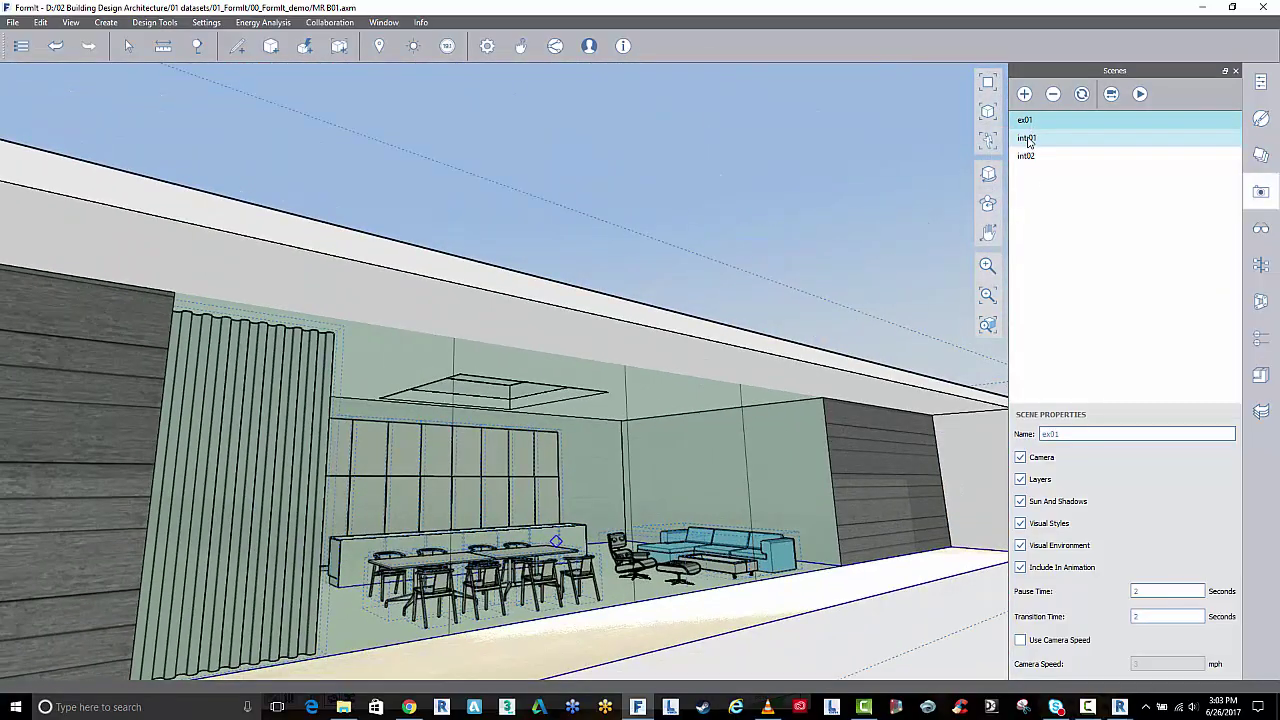
{"action": "left_click", "coordinate": [1028, 139]}
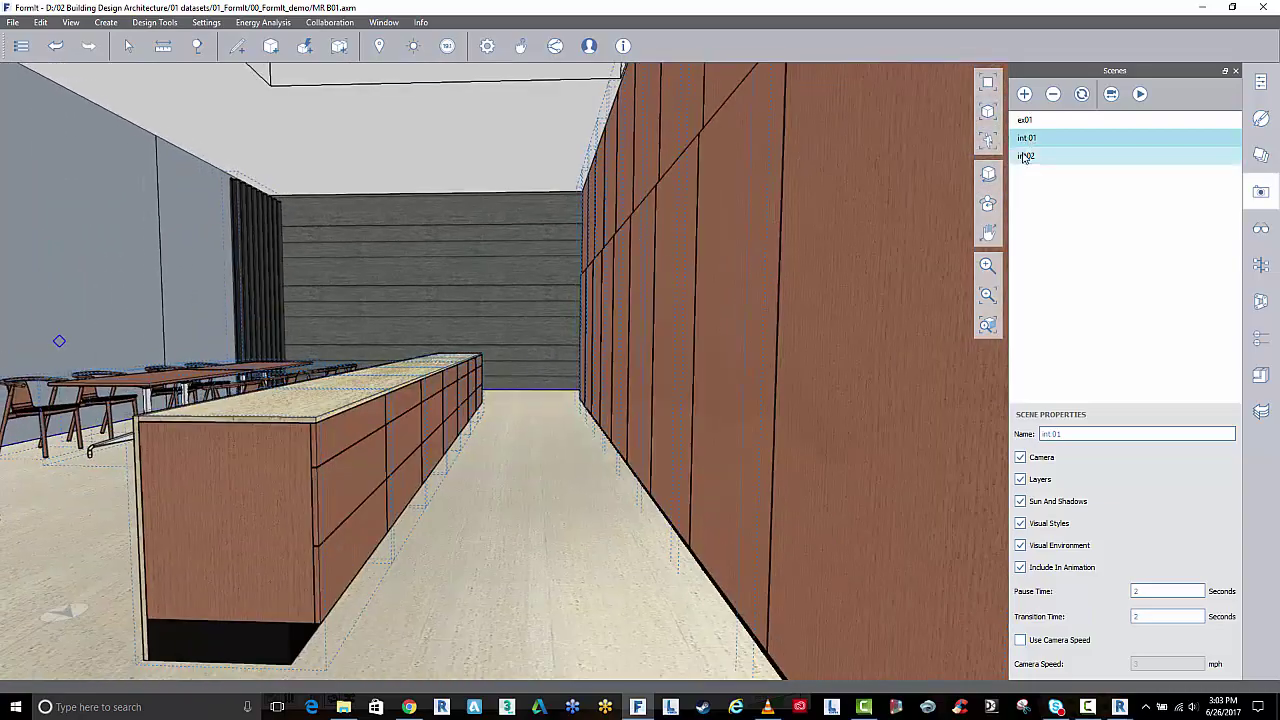
{"action": "left_click", "coordinate": [1024, 157]}
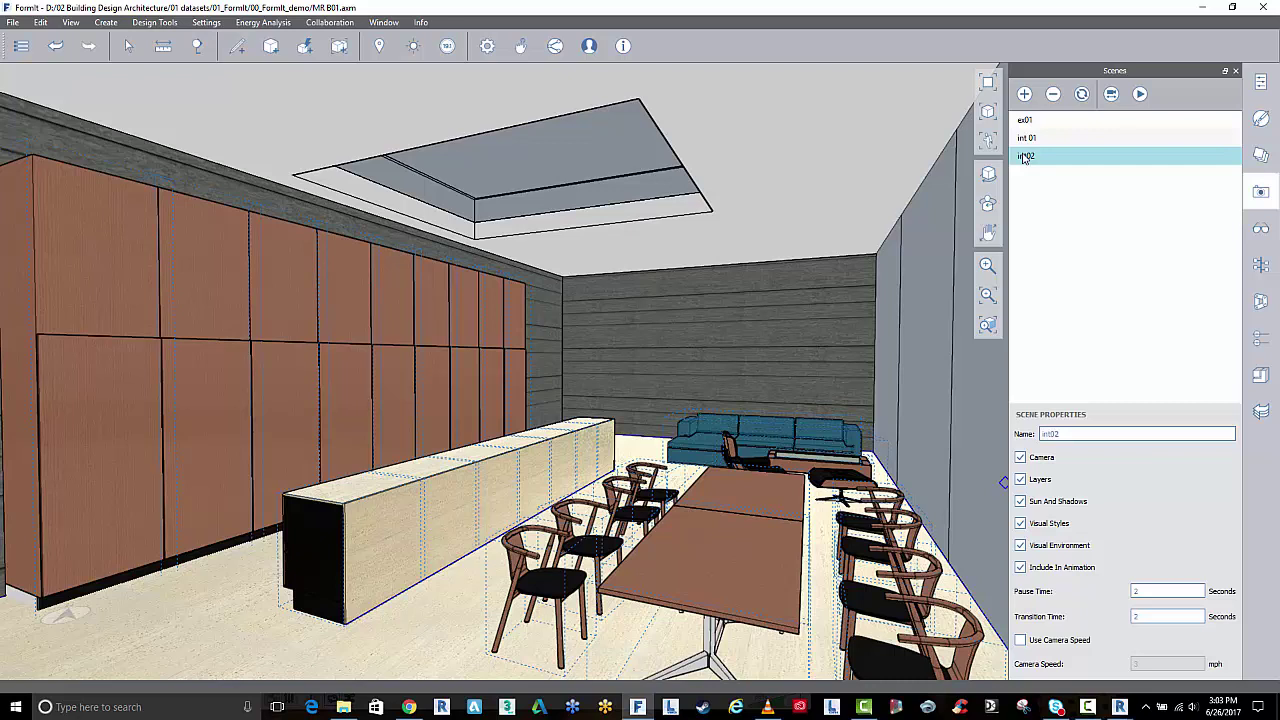
Step: Export all objects locally to MR B01.fbx in the 00_FormIt_demo folder, using FBX version FBX201600 with backfaces generated
{"action": "left_click", "coordinate": [11, 22]}
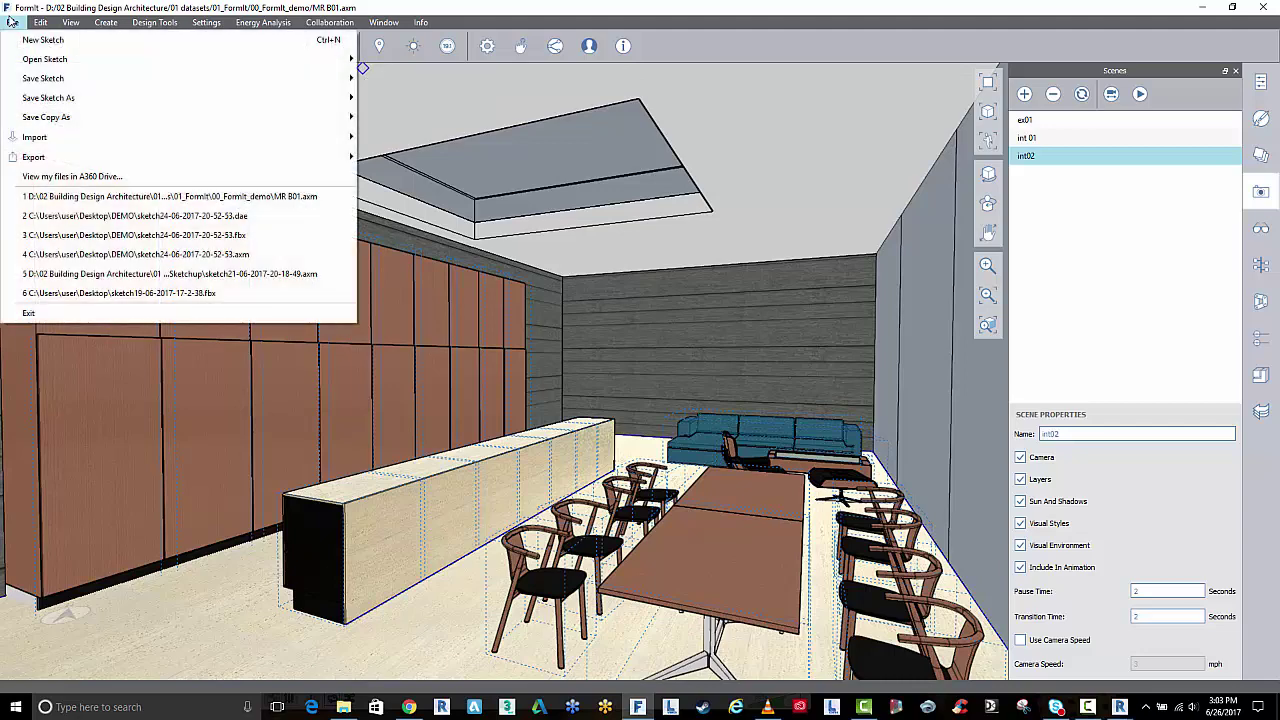
{"action": "mouse_move", "coordinate": [200, 157]}
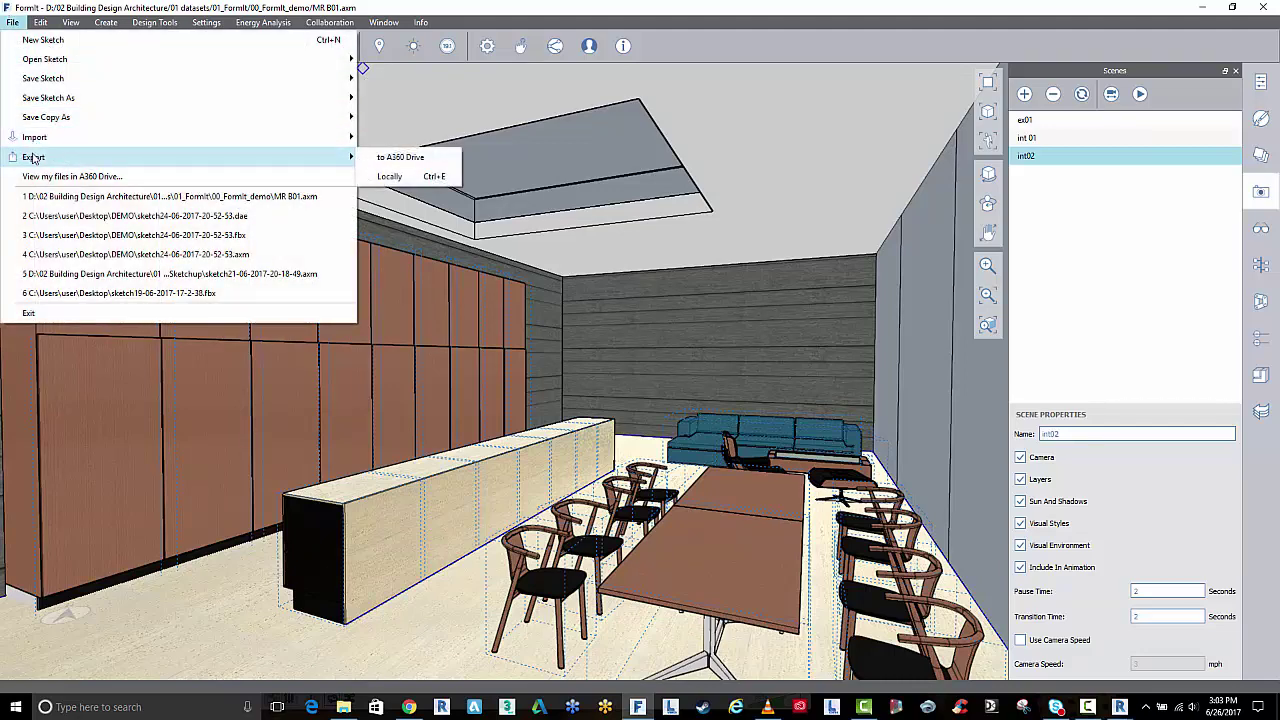
{"action": "left_click", "coordinate": [387, 176]}
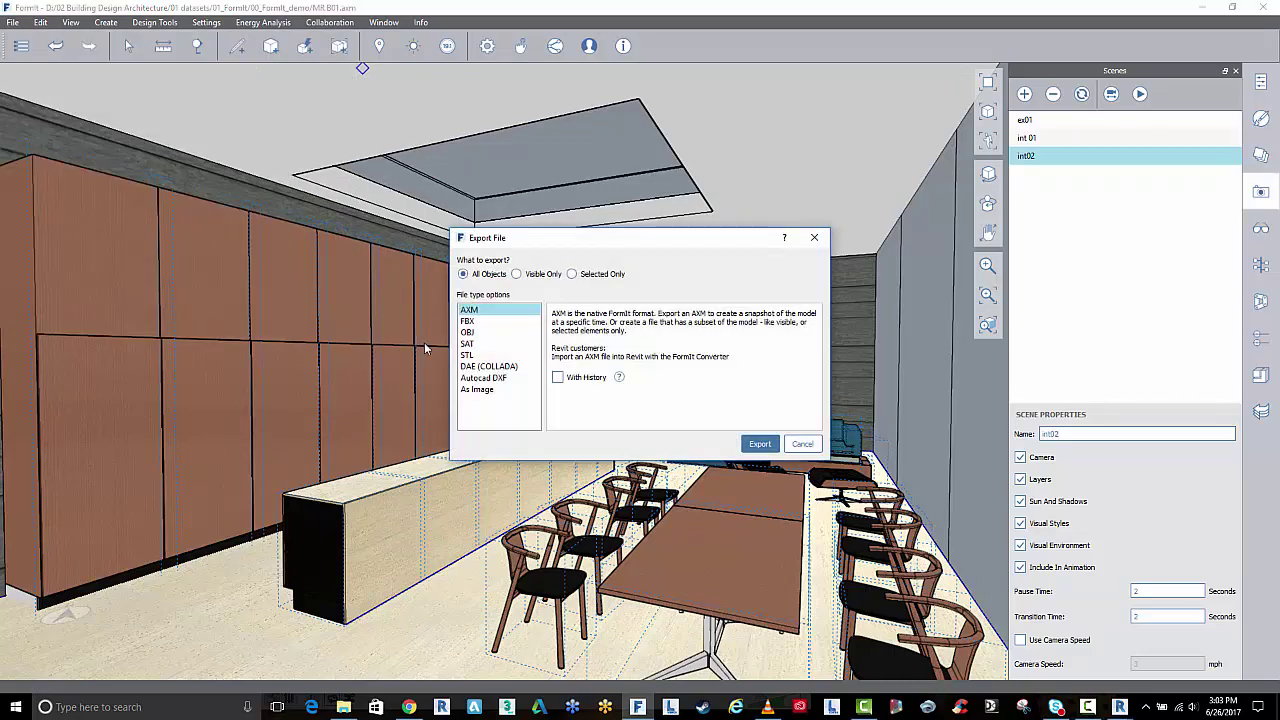
{"action": "left_click", "coordinate": [467, 321]}
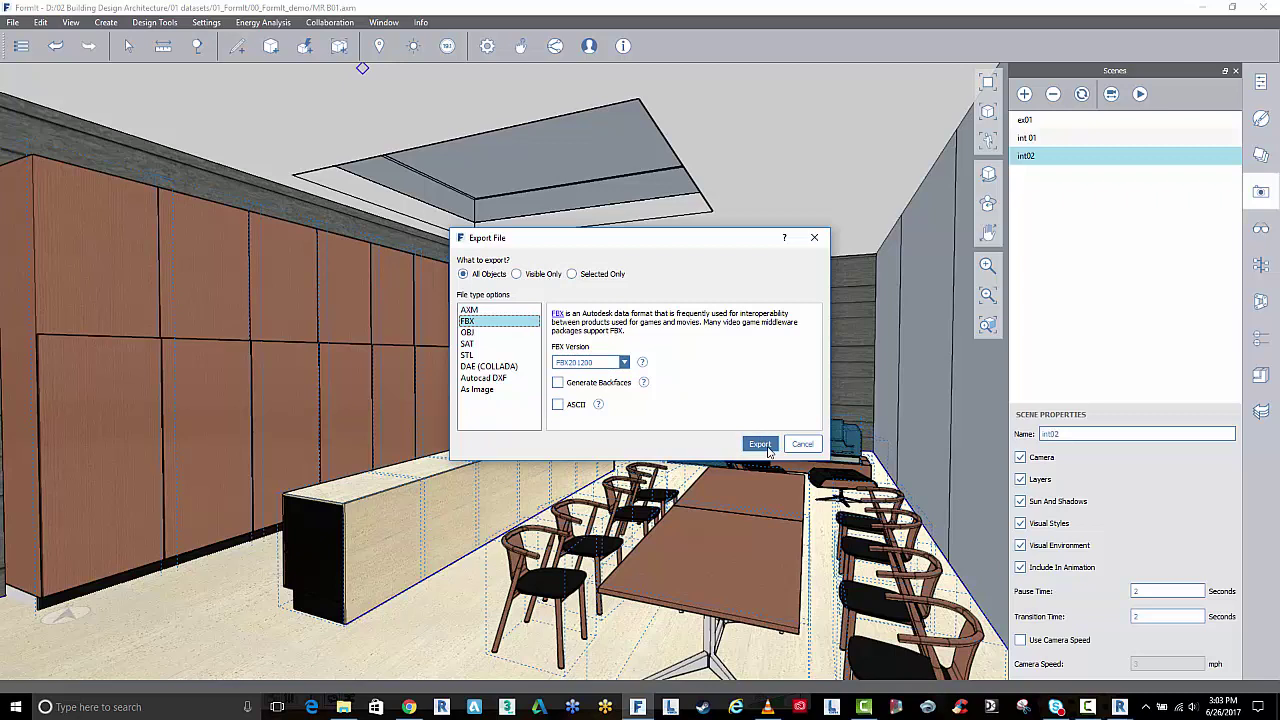
{"action": "left_click", "coordinate": [624, 363]}
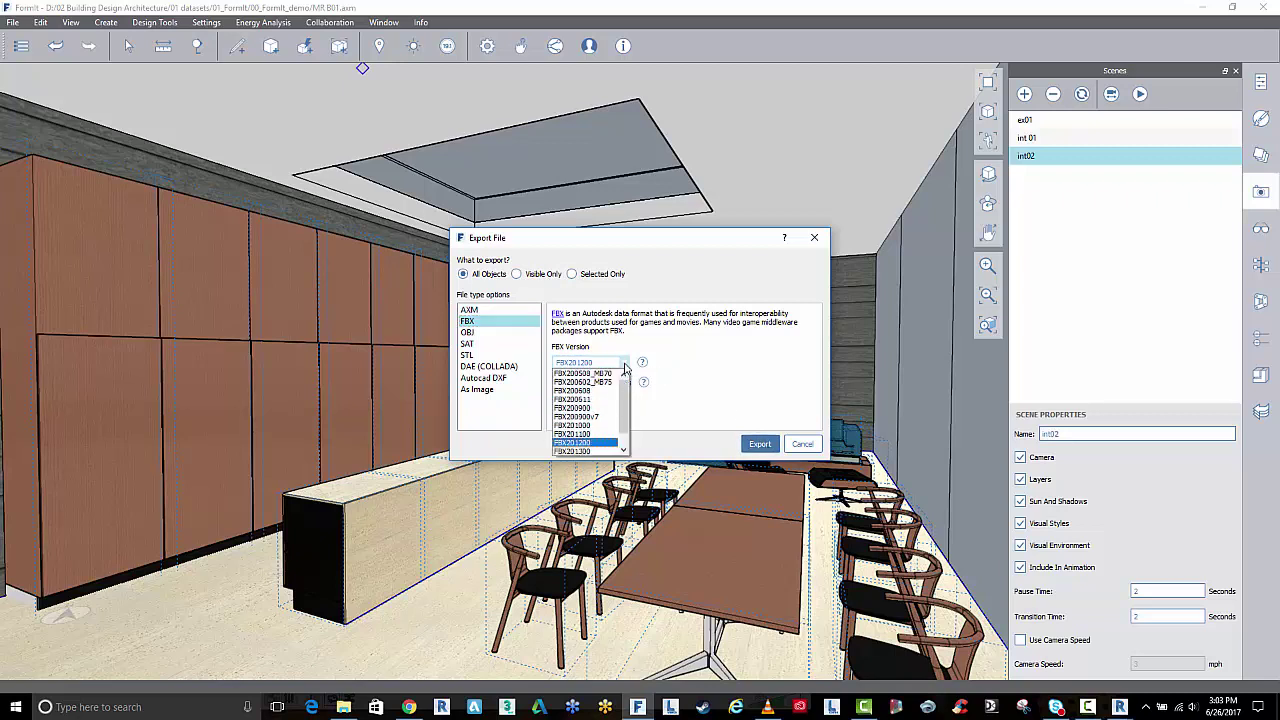
{"action": "left_click", "coordinate": [624, 365]}
{"action": "left_click", "coordinate": [623, 363]}
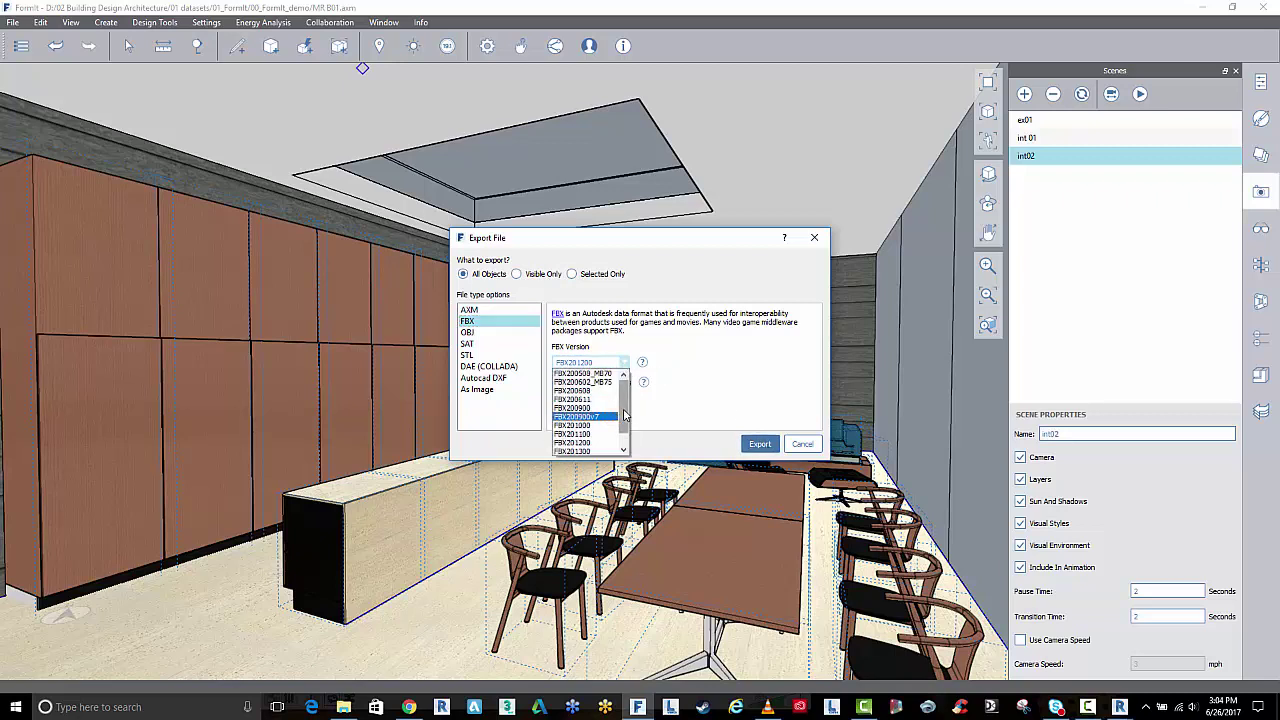
{"action": "left_click_drag", "start_coordinate": [624, 415], "coordinate": [624, 434]}
{"action": "left_click", "coordinate": [582, 451]}
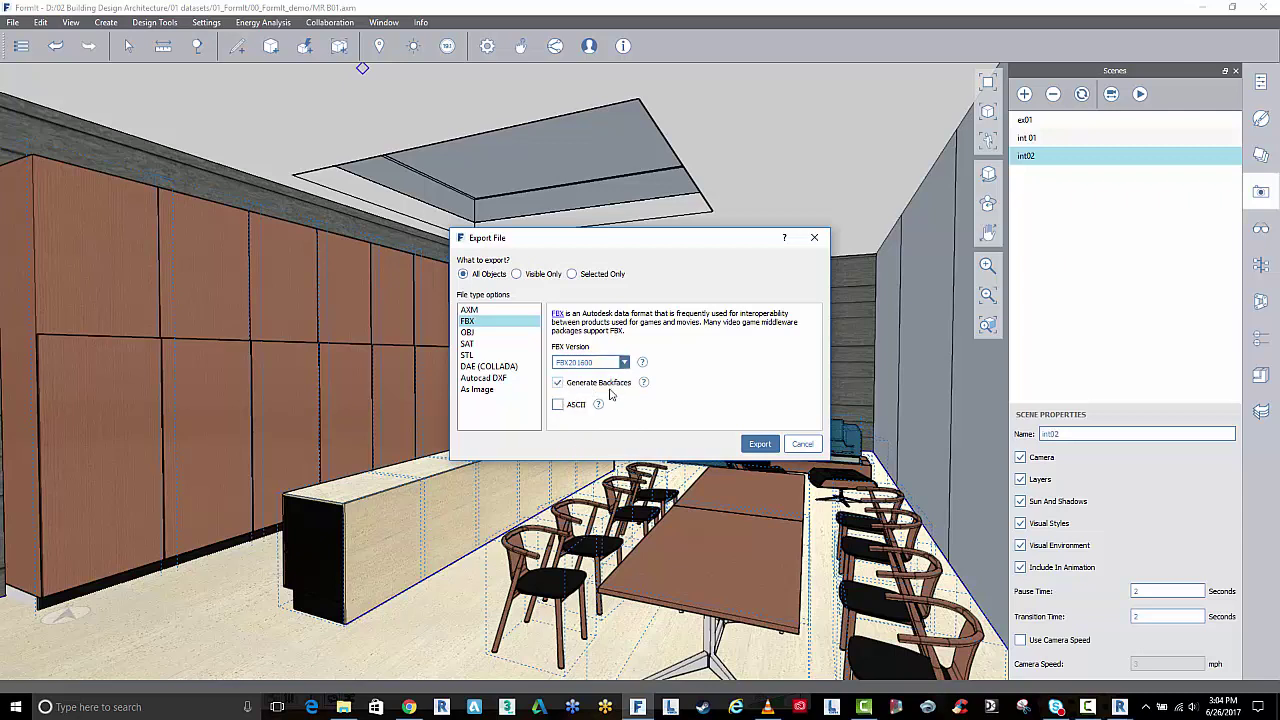
{"action": "mouse_move", "coordinate": [645, 384]}
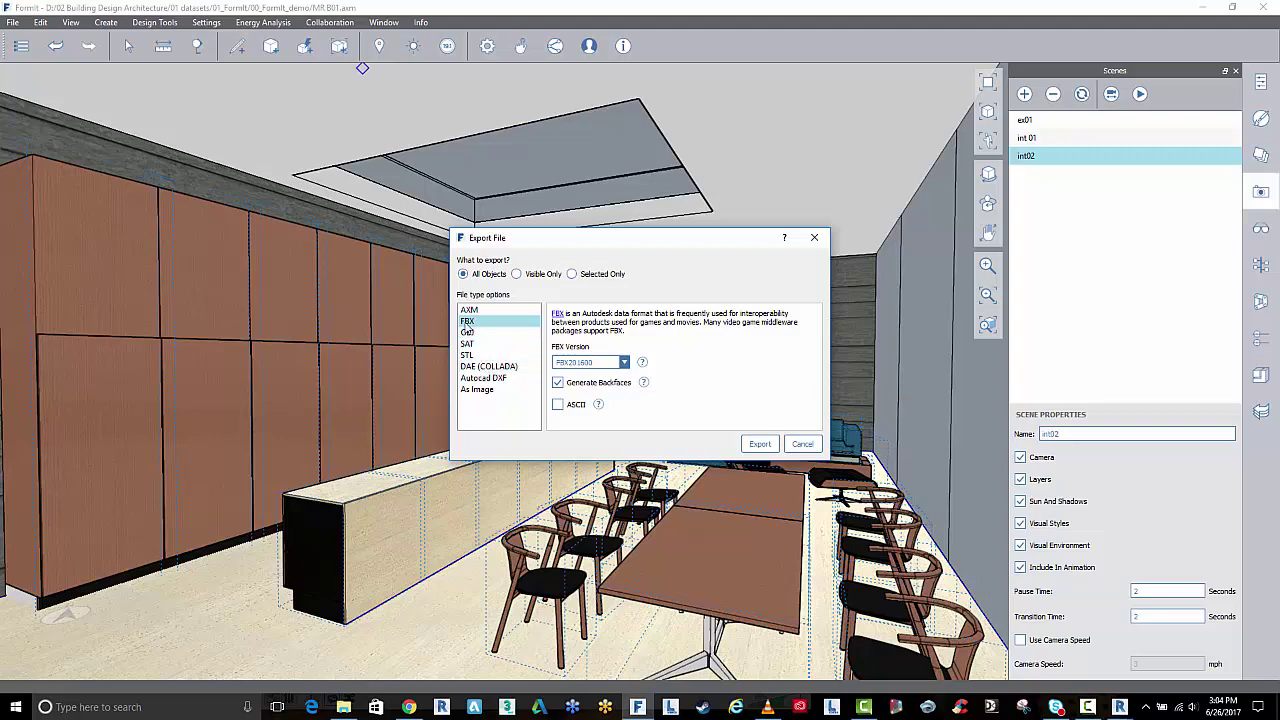
{"action": "left_click", "coordinate": [760, 444]}
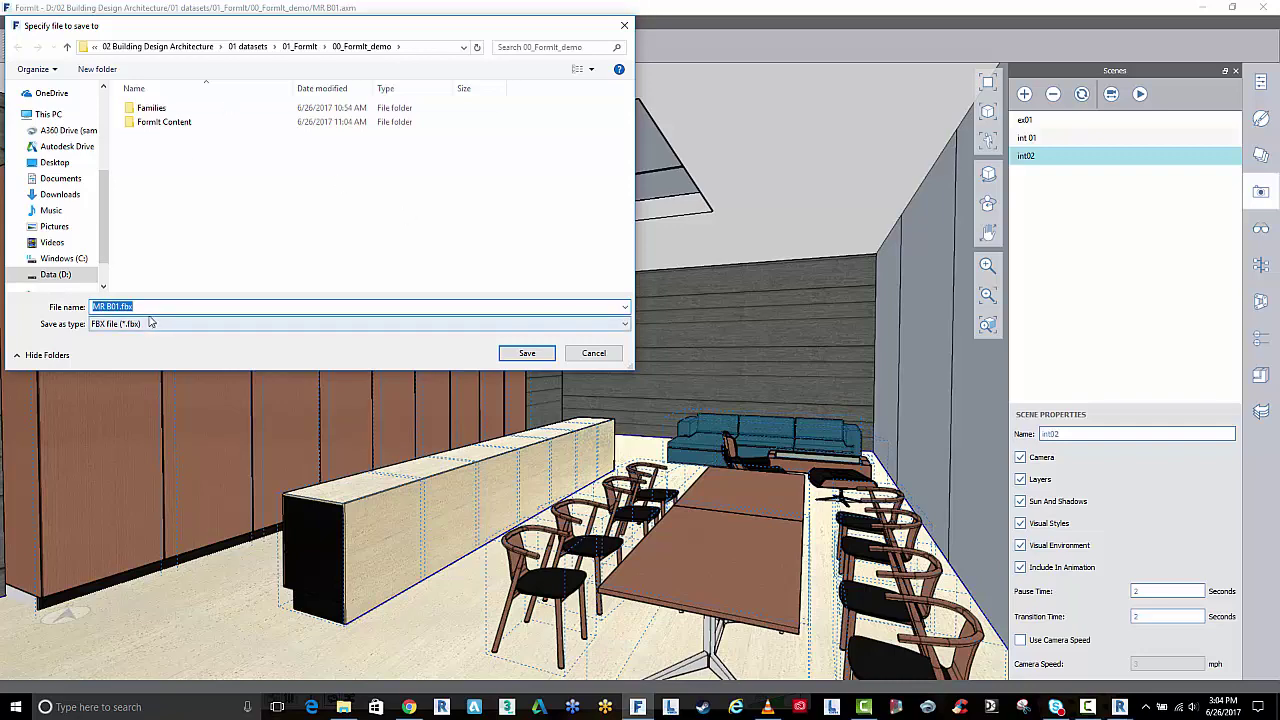
{"action": "left_click", "coordinate": [548, 355]}
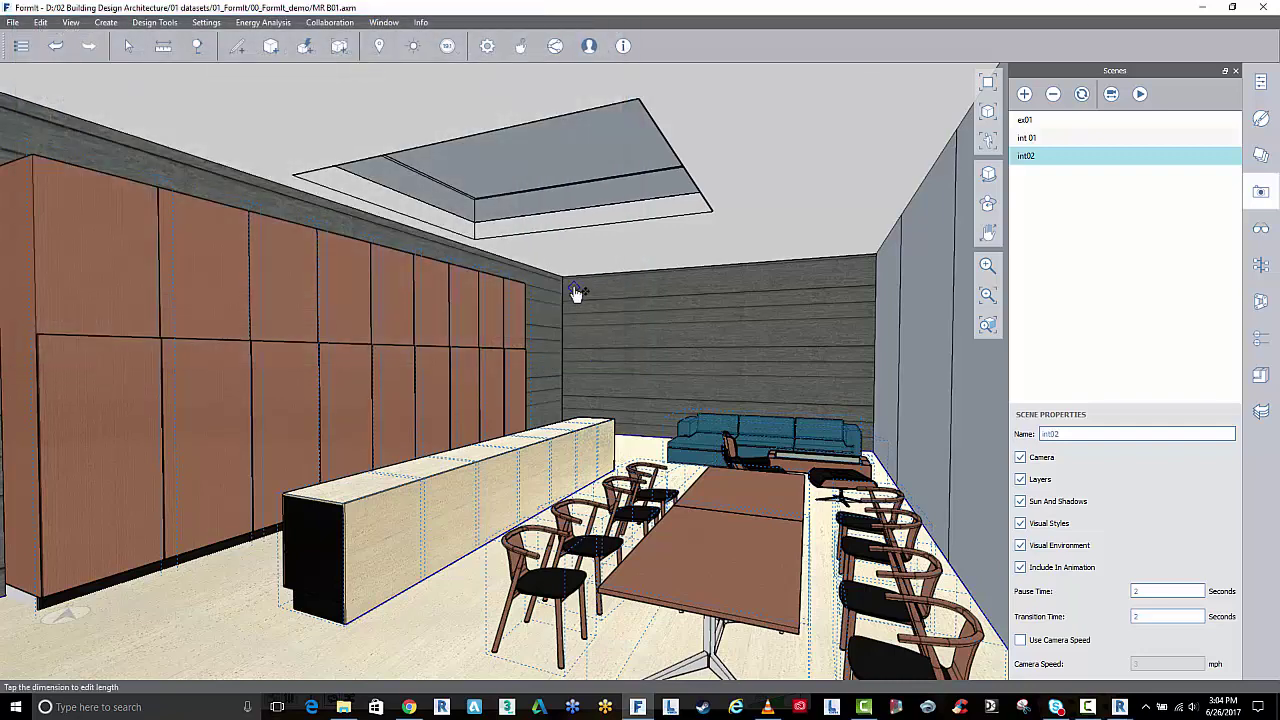